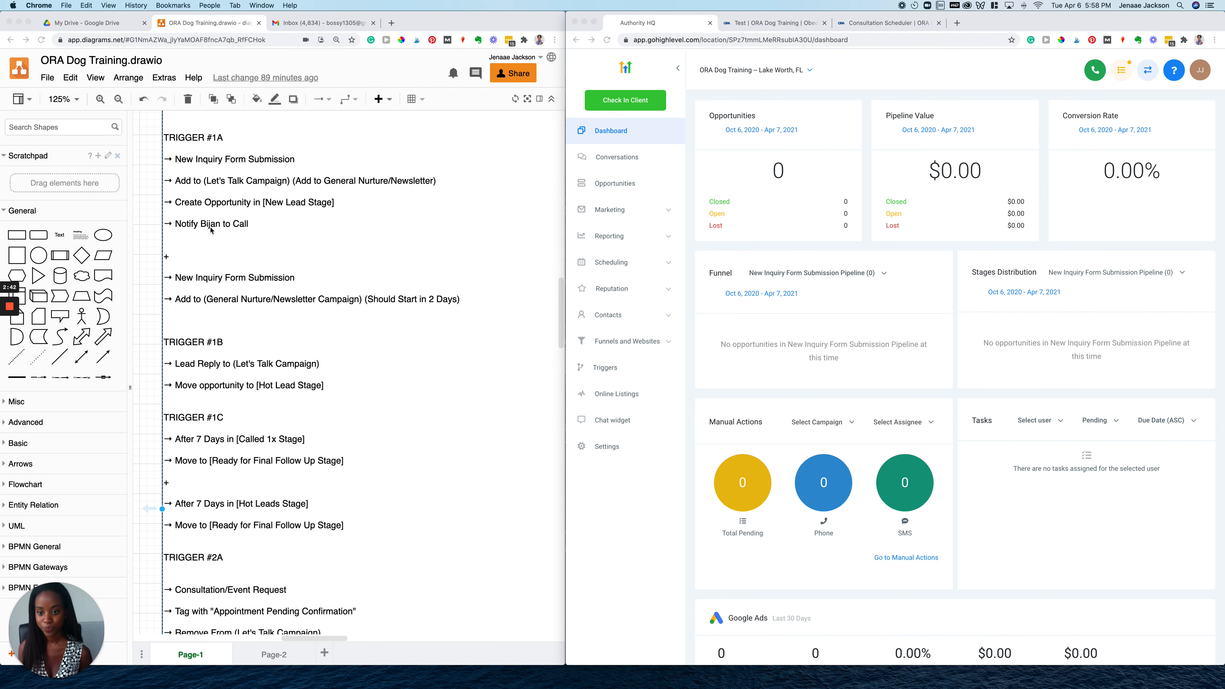
Submit the filled ORA Dog Training test inquiry form, then return to the HighLevel dashboard
left_click(788, 20)
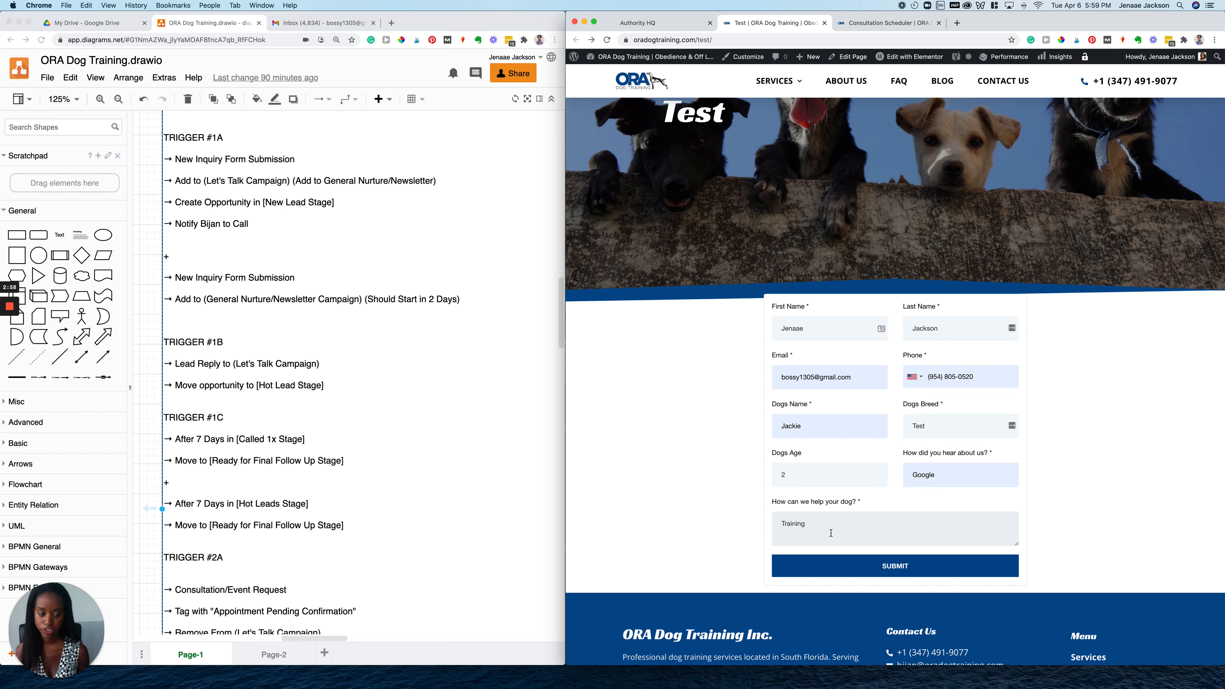
left_click(875, 561)
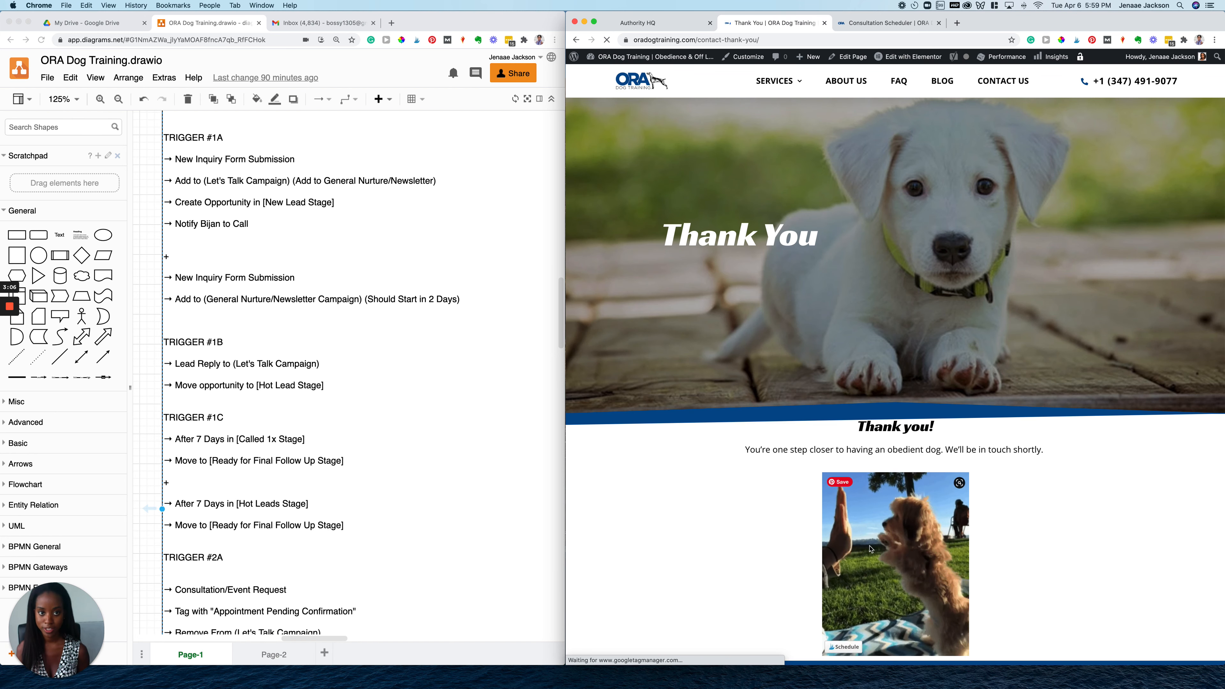
left_click(680, 25)
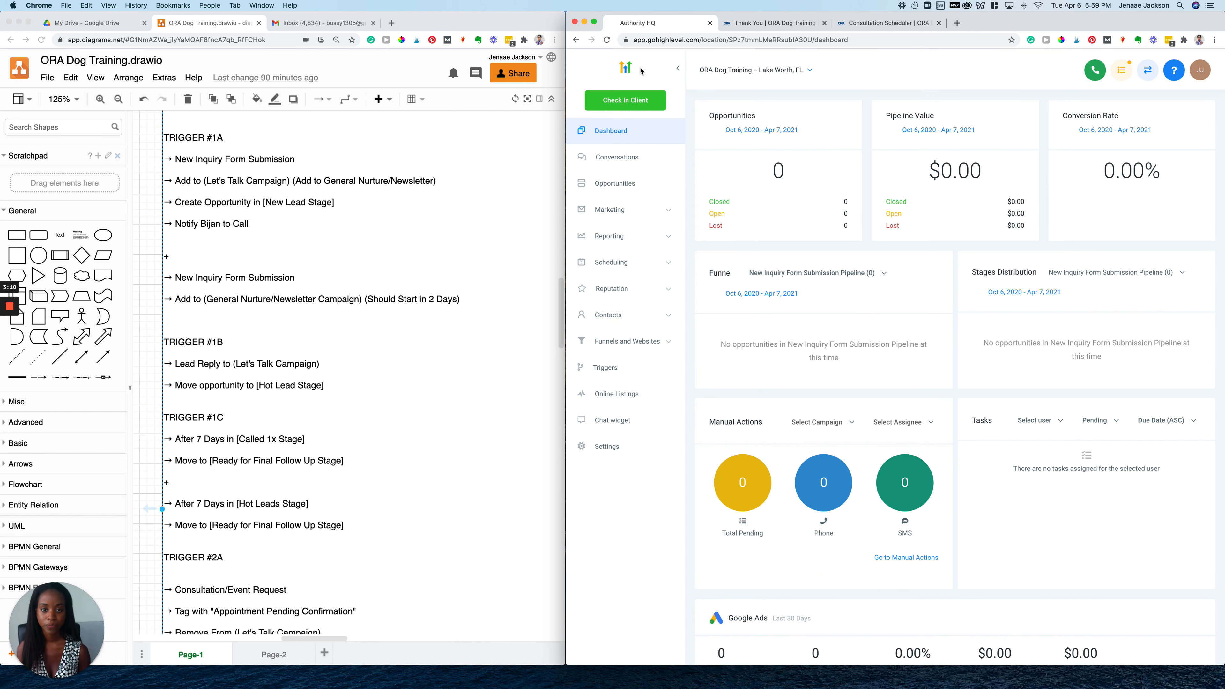
Reload HighLevel and view the Opportunities board showing the $3,250.00 lead in New Leads
left_click(607, 41)
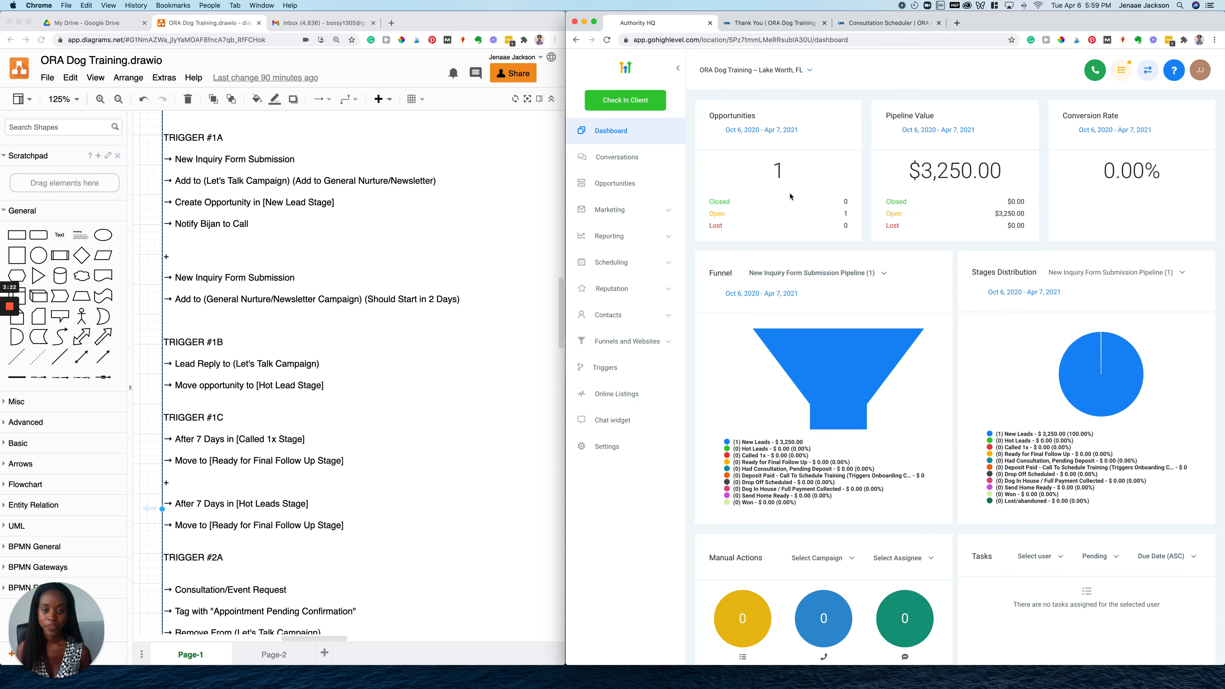
left_click(624, 183)
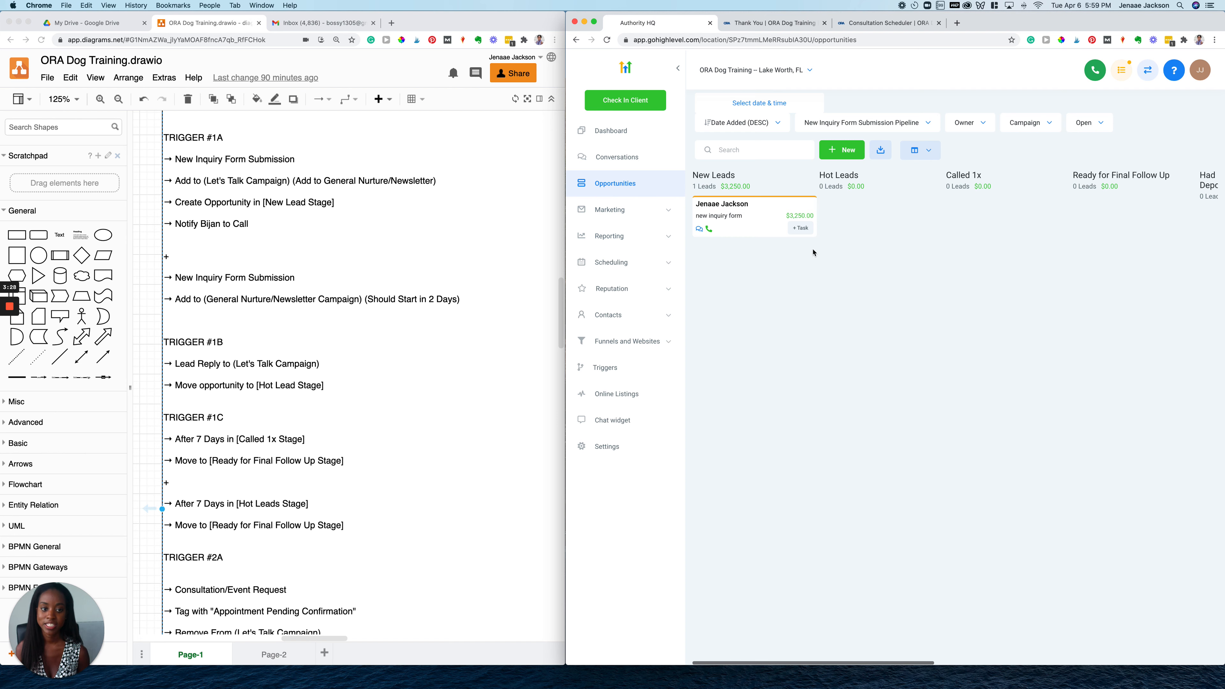
scroll(883, 241, "right", 2)
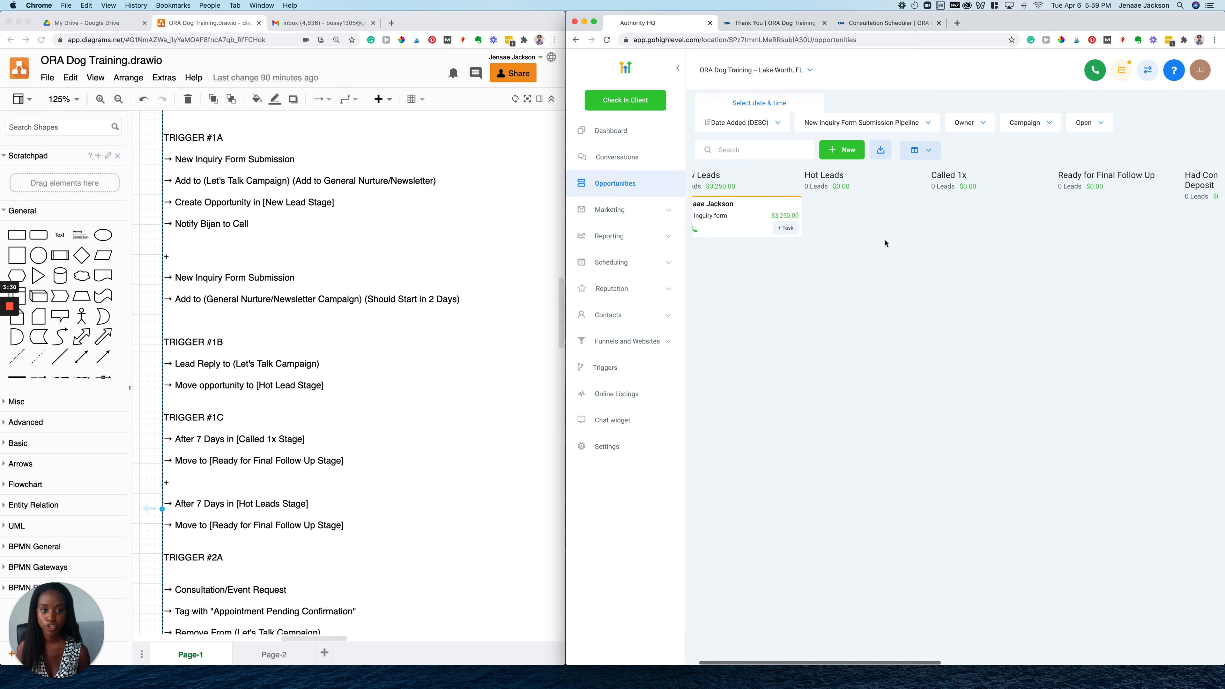
scroll(888, 243, "left", 2)
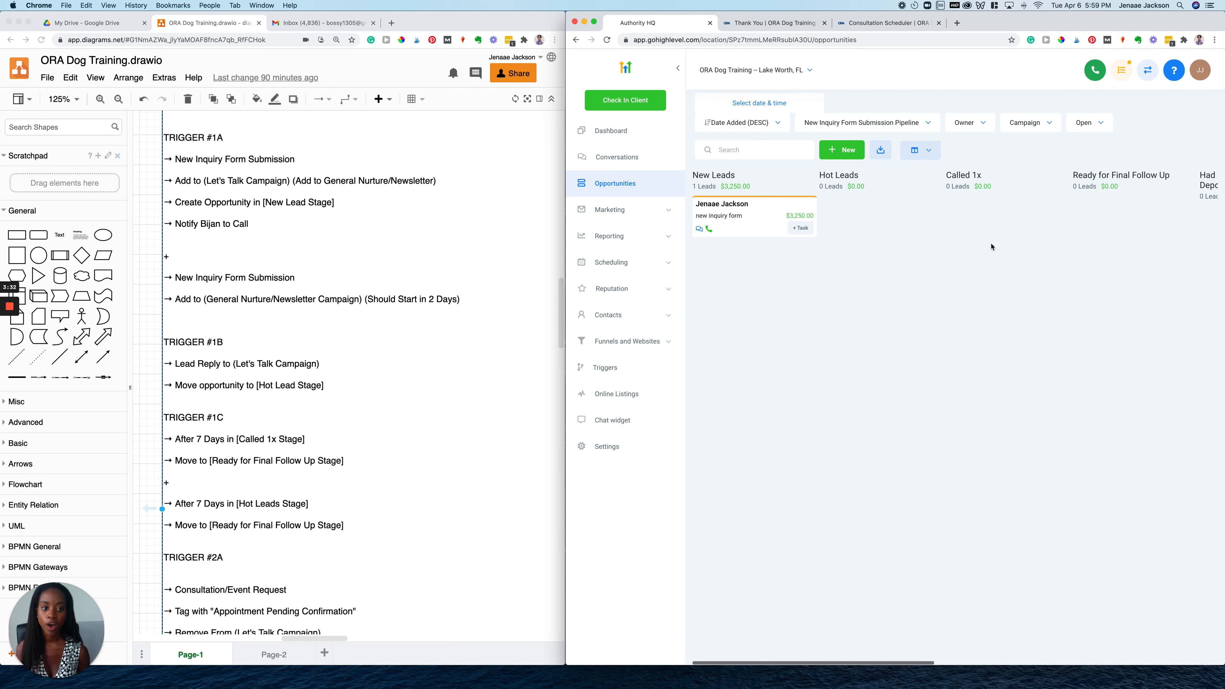
scroll(1039, 245, "right", 3)
scroll(1039, 245, "left", 3)
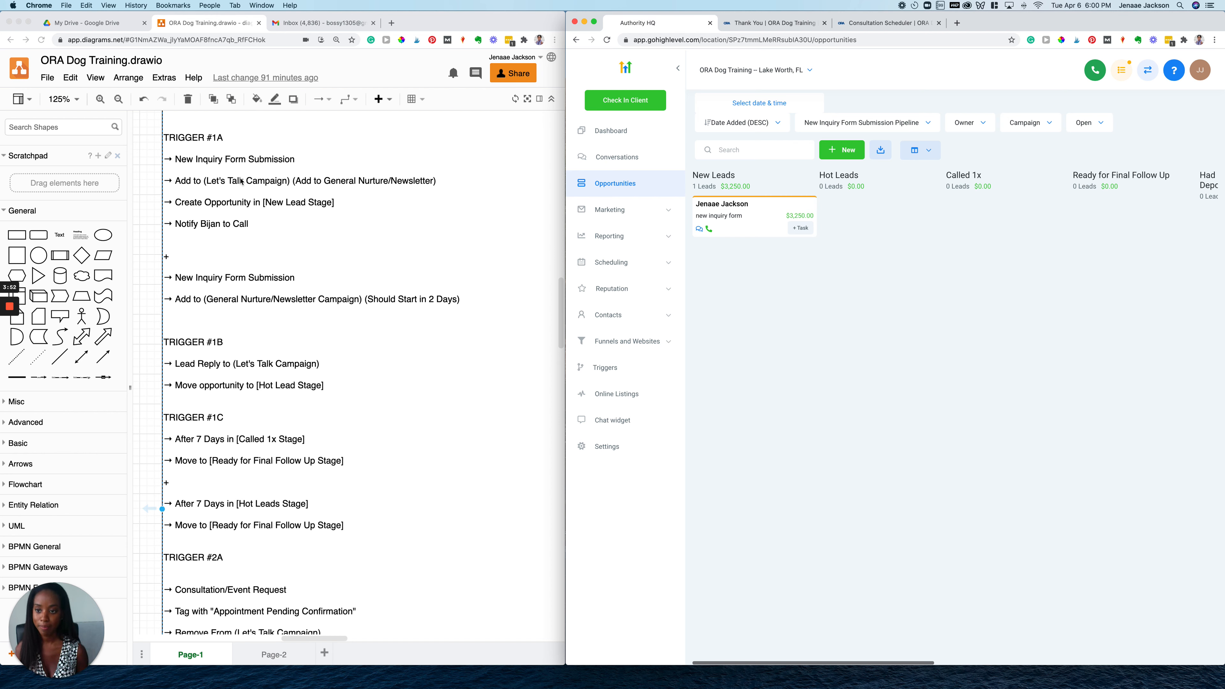
Read ORA Dog Training's 'How can I help?' welcome email in Gmail, then return to draw.io
left_click(340, 26)
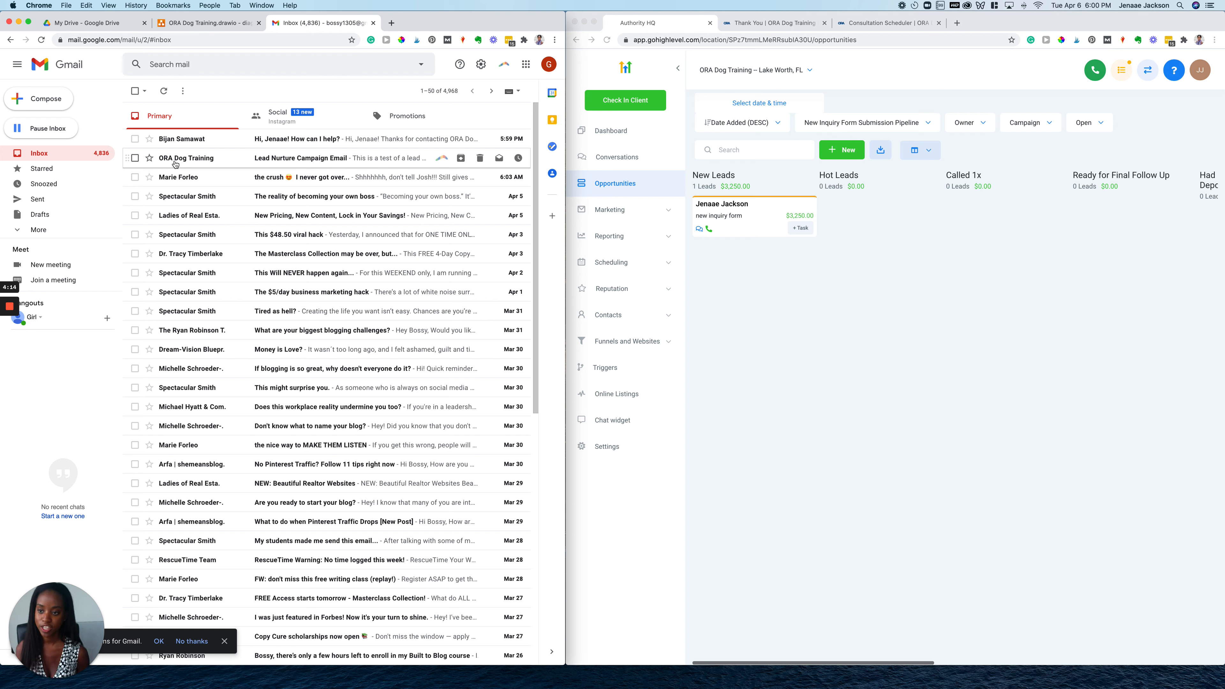
mouse_move(196, 160)
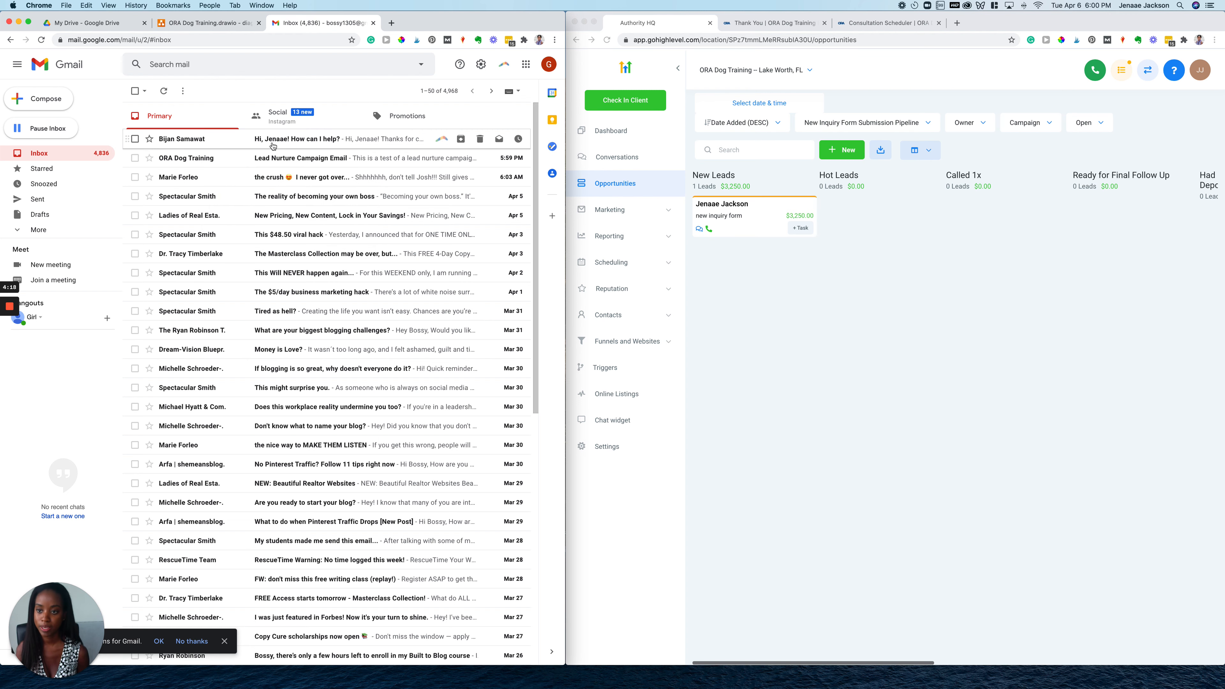
left_click(297, 143)
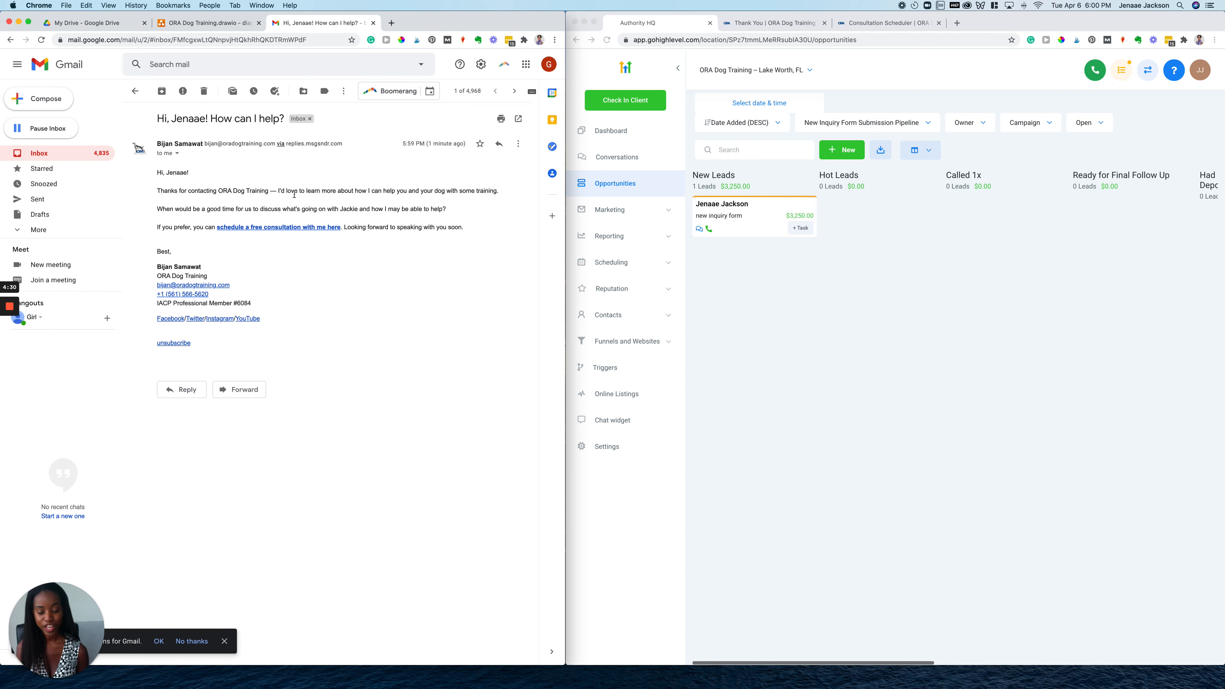
left_click(214, 22)
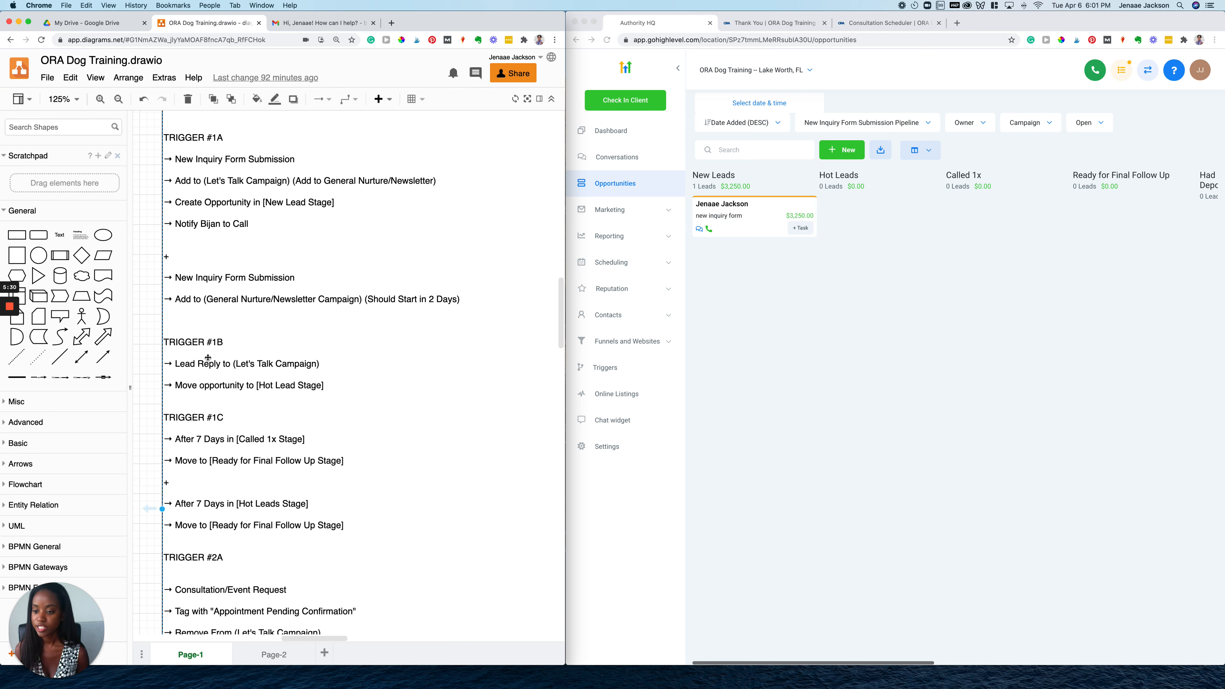
Scroll the draw.io notes down to TRIGGER #2A and bring HighLevel into focus
scroll(208, 358, "down", 4)
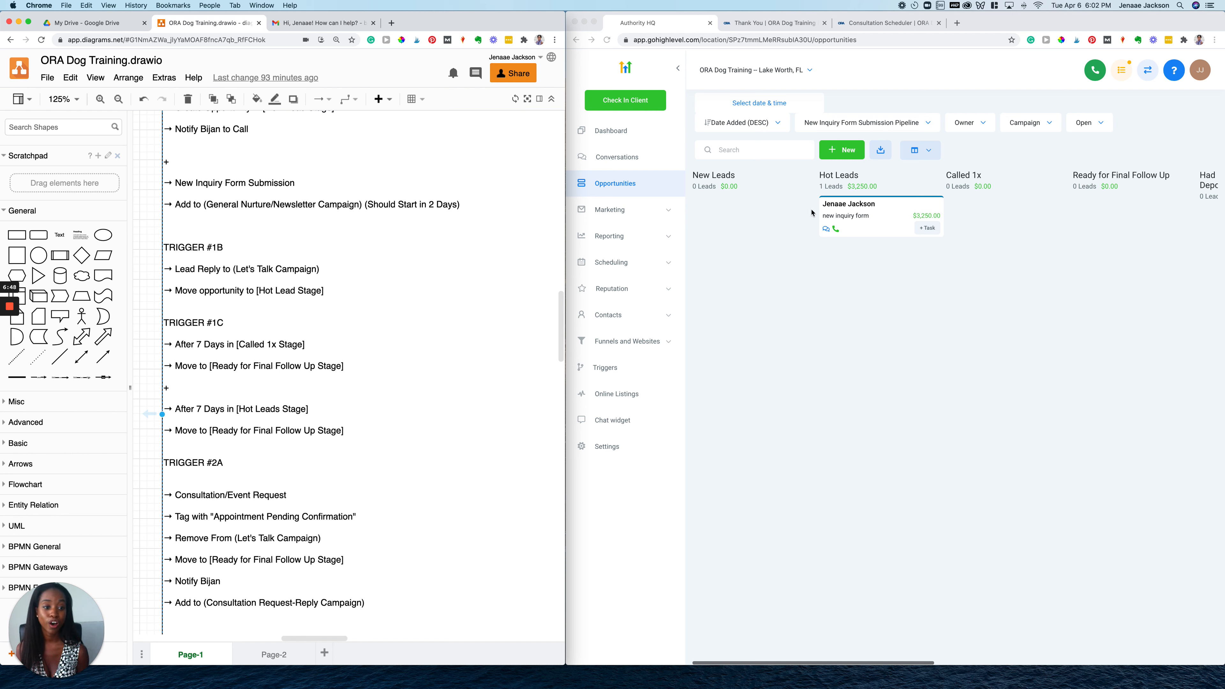
left_click(765, 240)
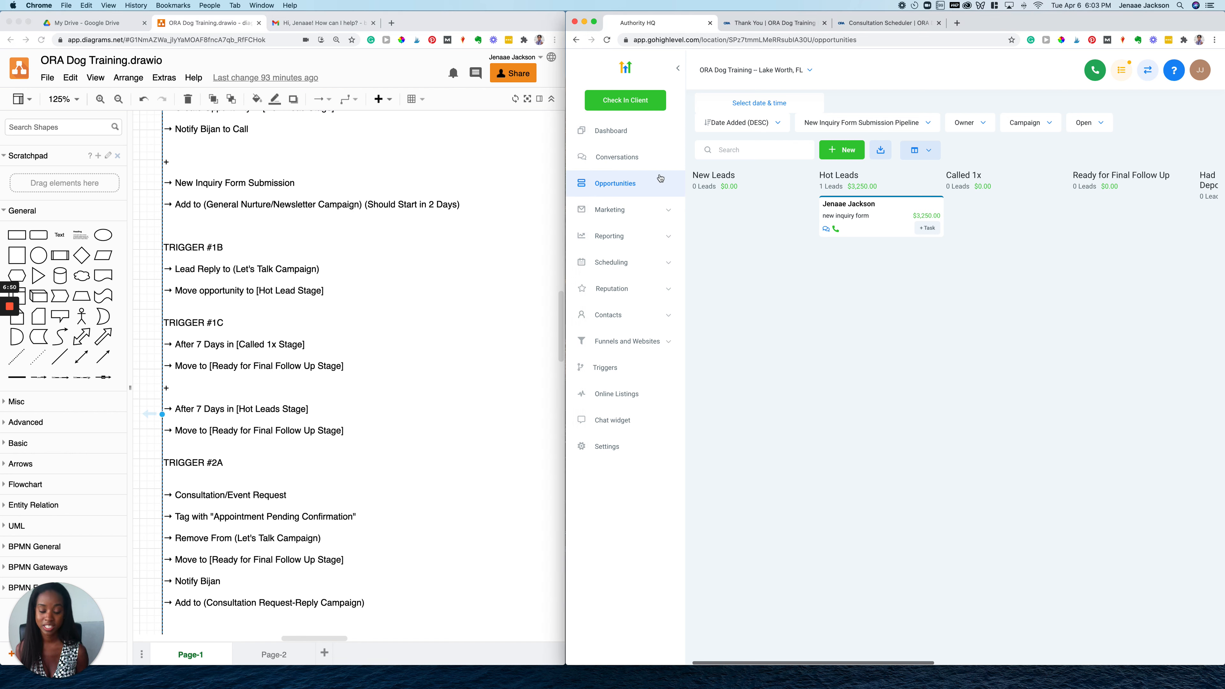
left_click(618, 161)
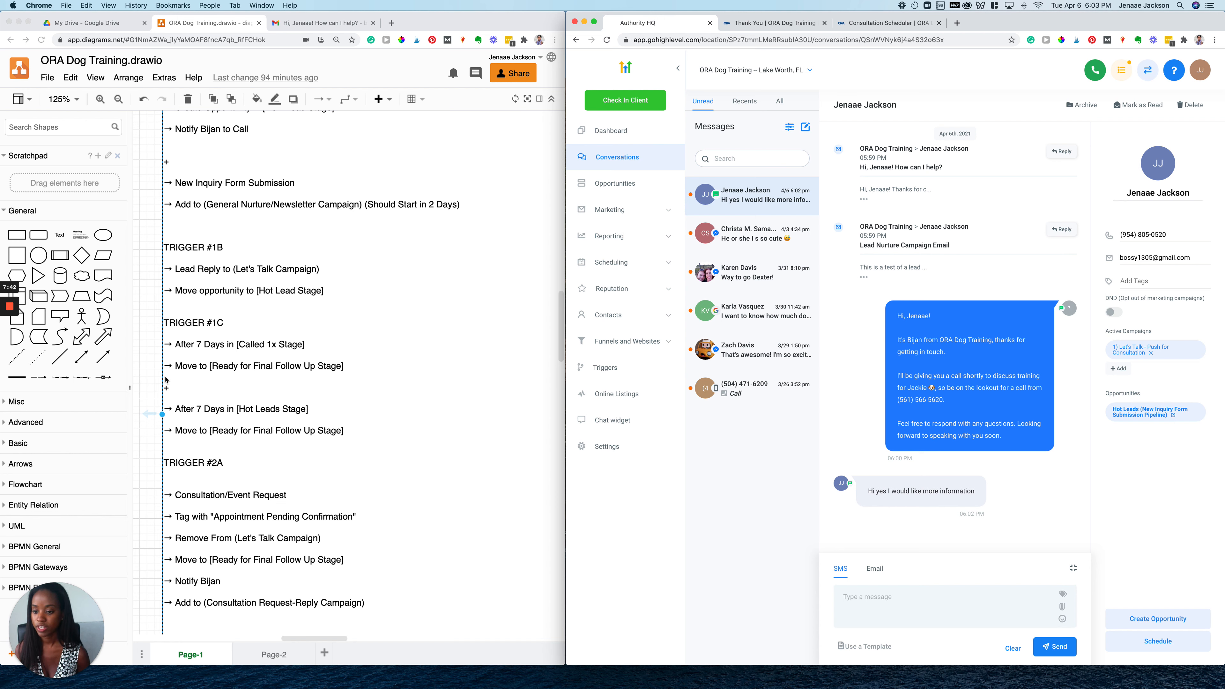
left_click(644, 188)
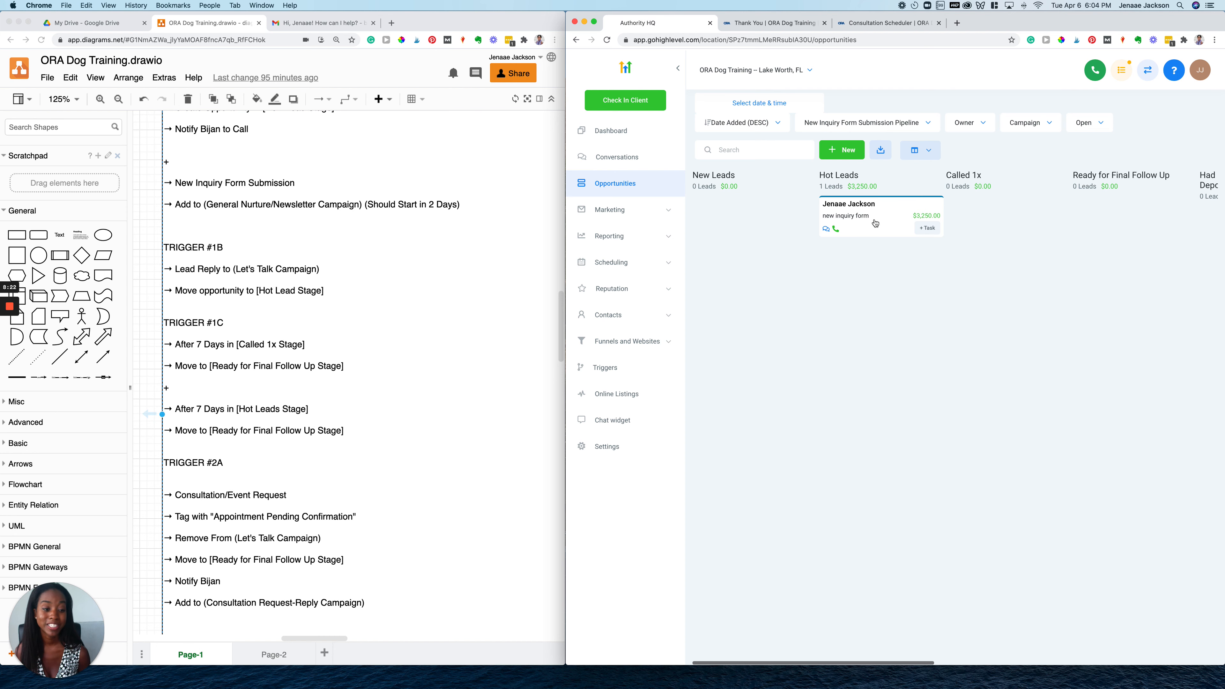
Scroll across the New Inquiry Form Submission Pipeline to confirm the $3,250 lead is in Hot Leads
scroll(874, 223, "right", 3)
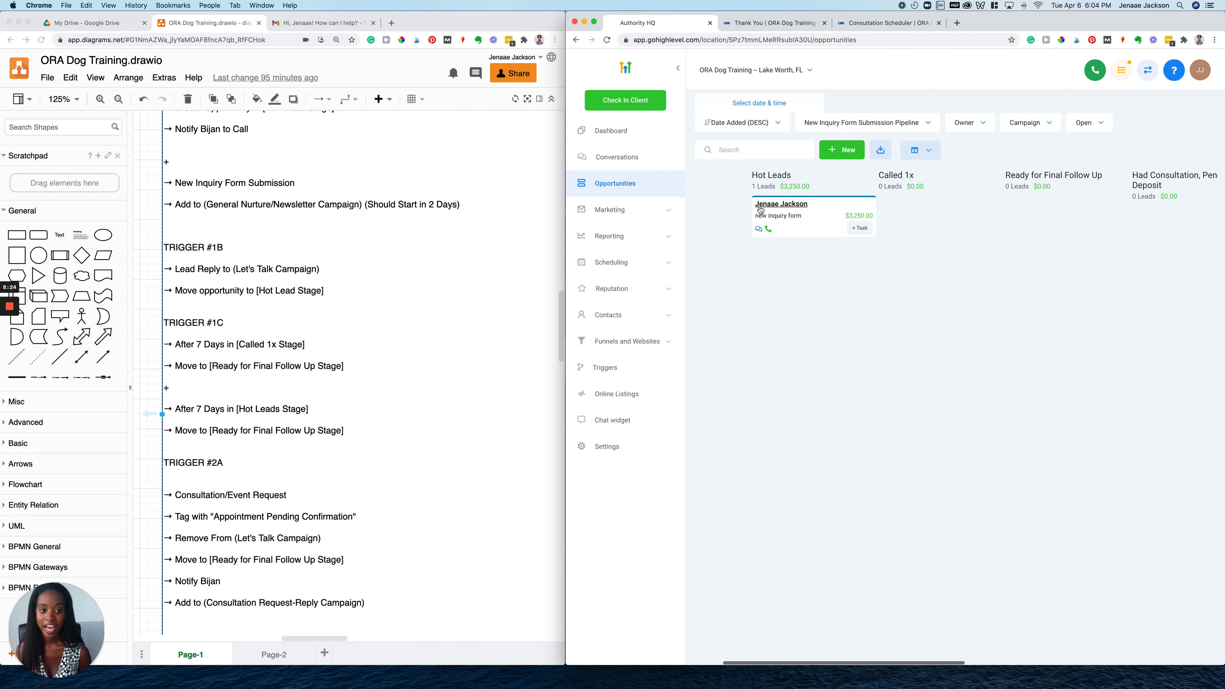
scroll(790, 235, "right", 2)
scroll(791, 235, "right", 1)
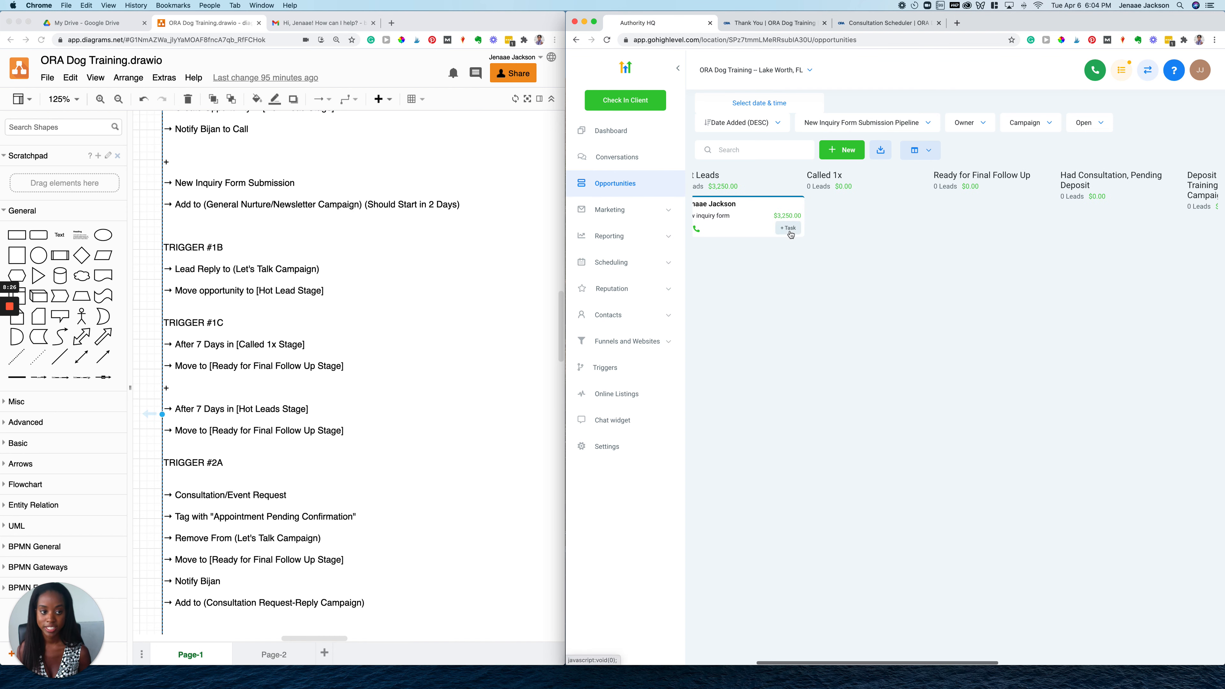
scroll(790, 235, "left", 1)
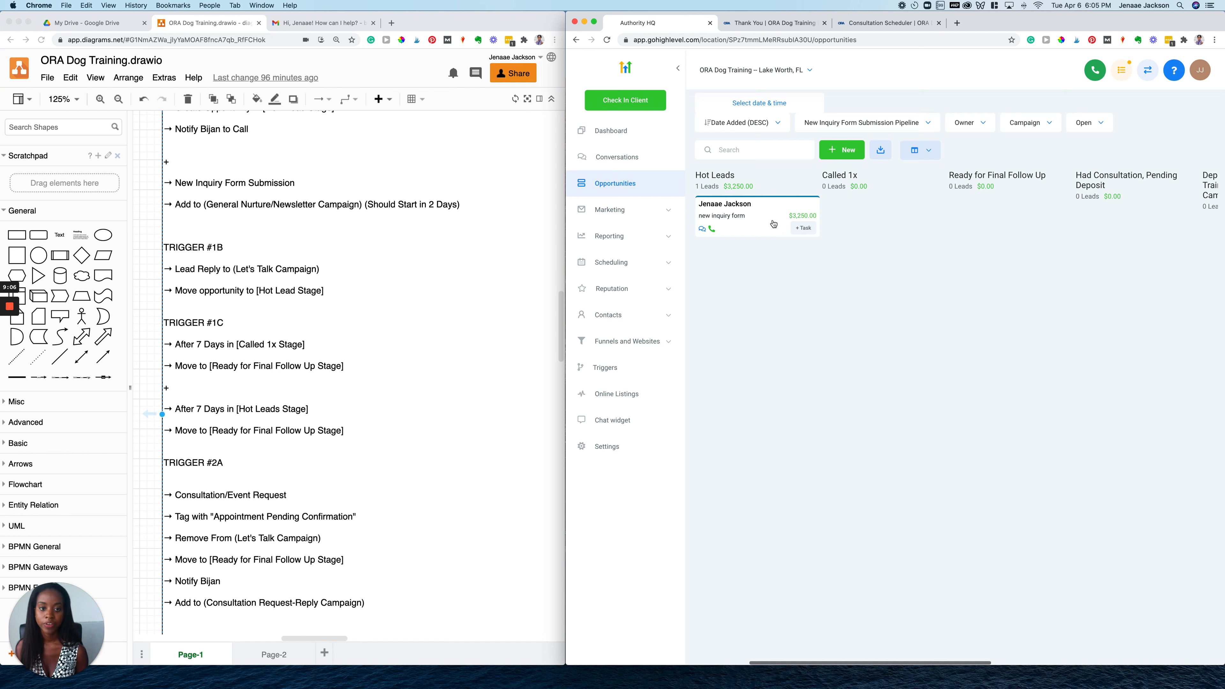
Move the $3,250.00 test lead from Hot Leads to Called 1x and verify its stage
left_click_drag(773, 223, 899, 220)
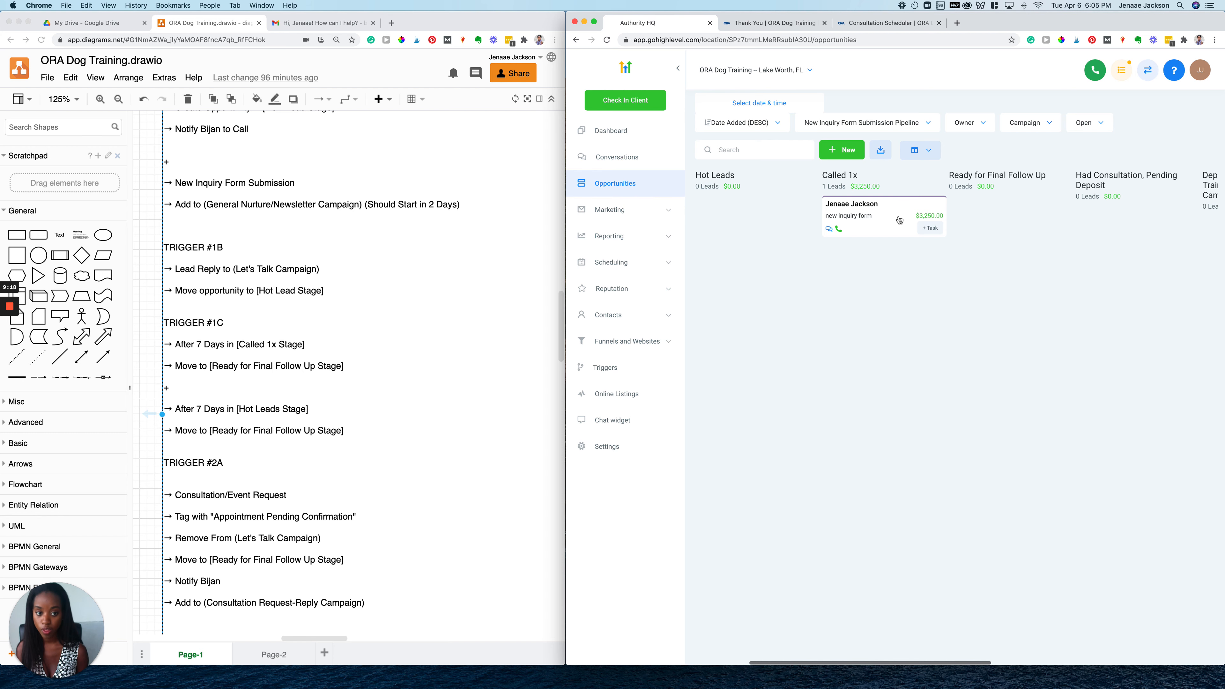
left_click(899, 220)
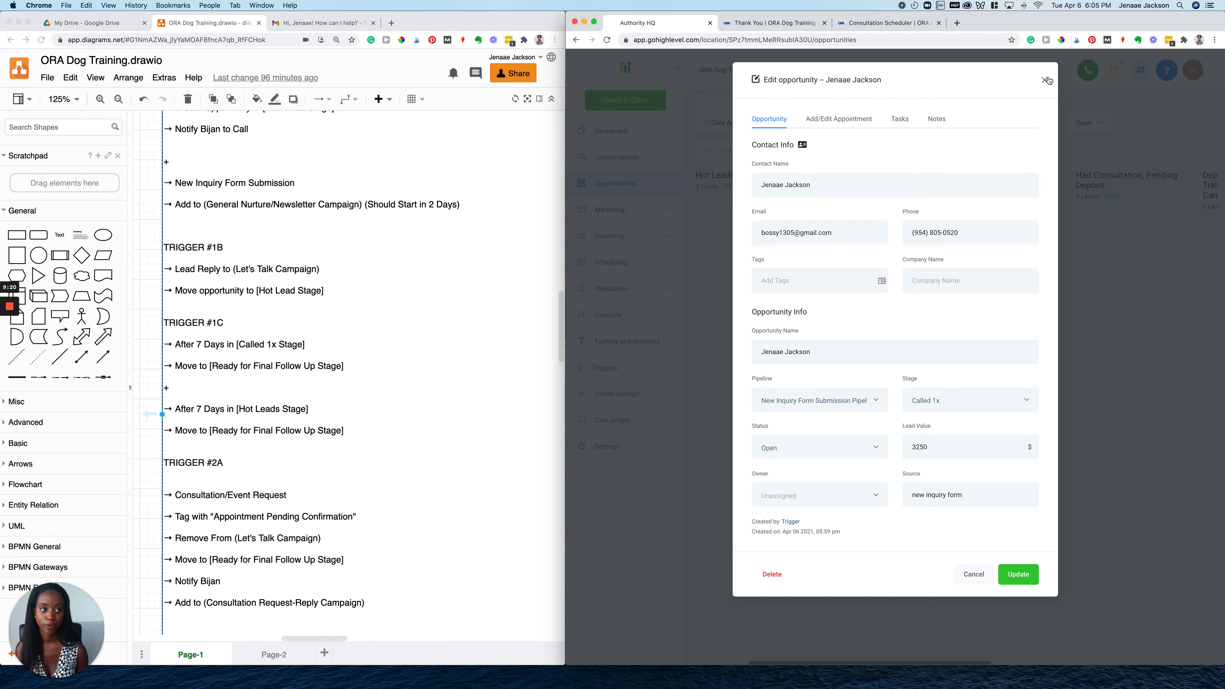
left_click(1046, 82)
scroll(849, 279, "right", 3)
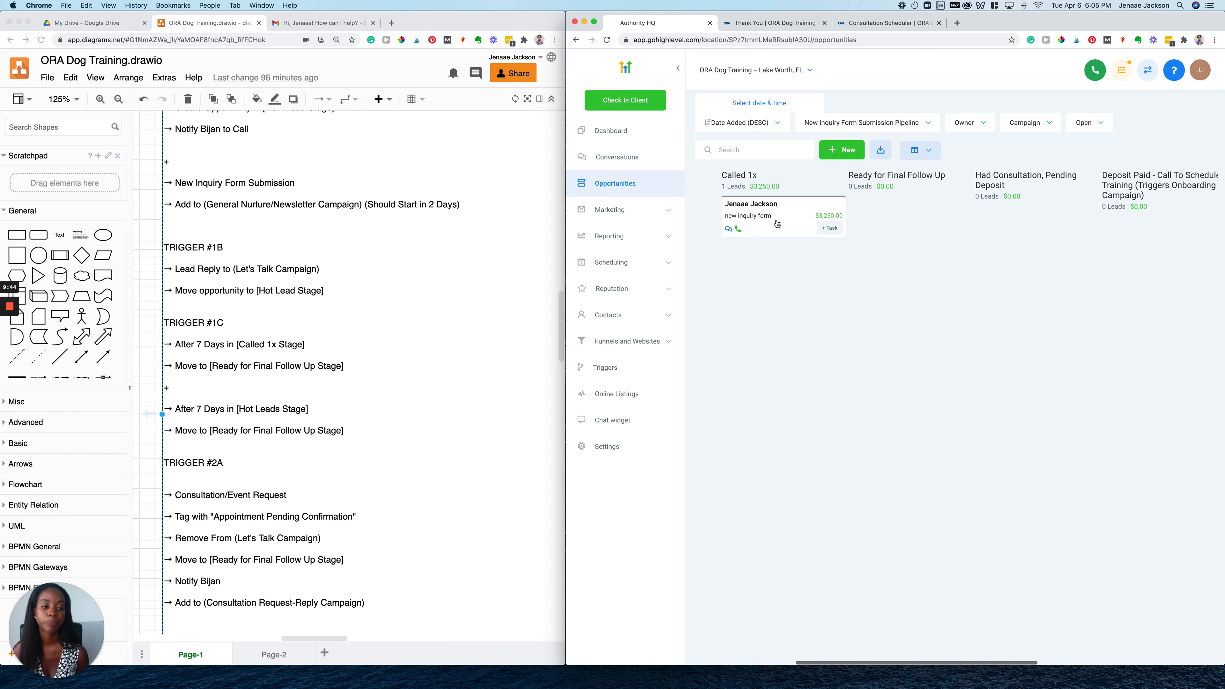
mouse_move(777, 224)
left_mouse_down()
mouse_move(1006, 226)
mouse_move(747, 232)
mouse_move(753, 223)
left_mouse_up()
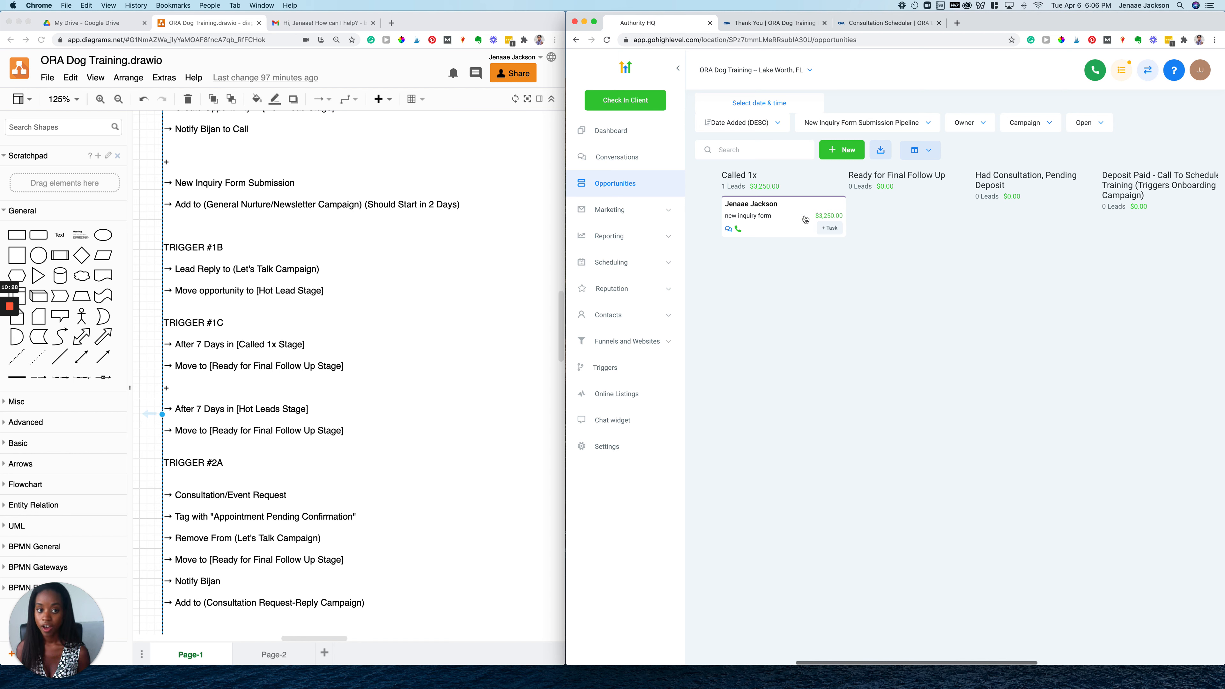
Move the test lead from Called 1x into Ready for Final Follow Up
left_click_drag(805, 218, 908, 218)
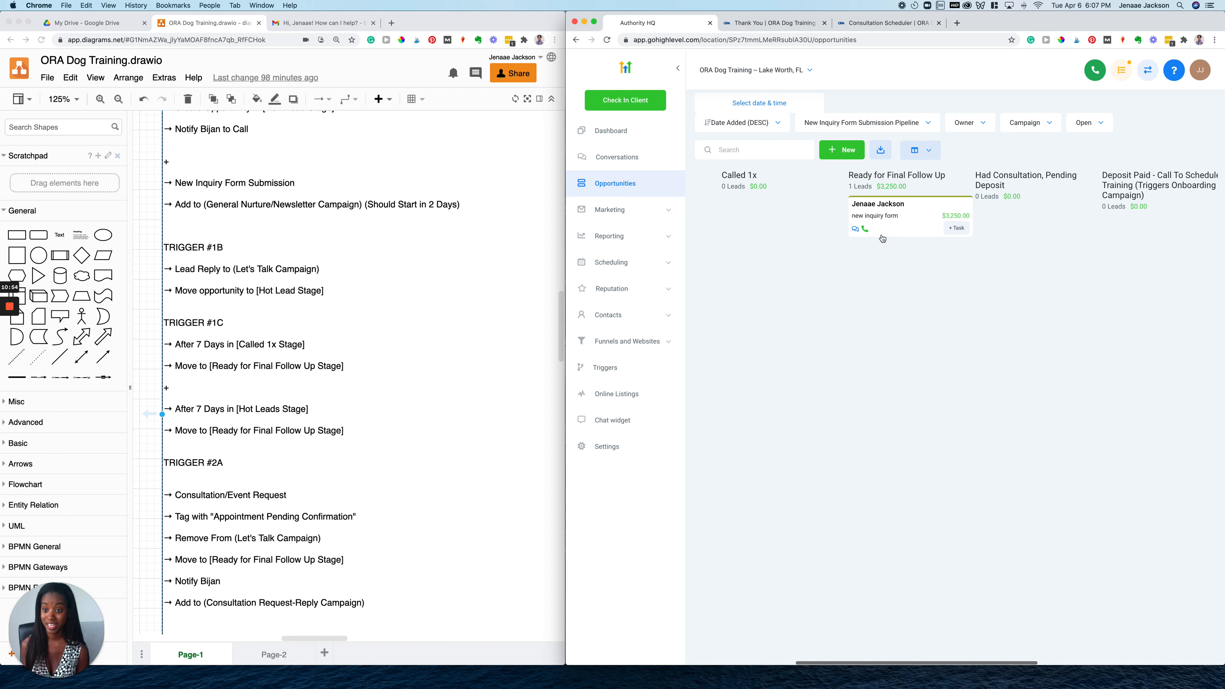
scroll(357, 181, "up", 3)
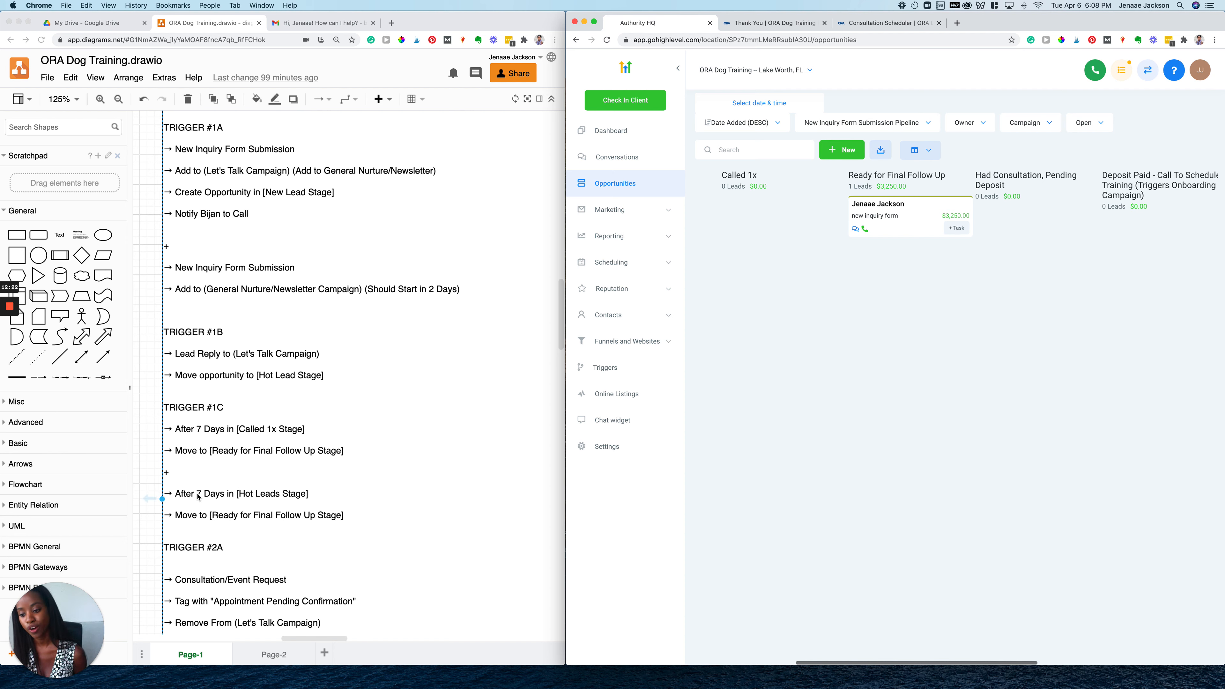
Review the draw.io trigger notes and pipeline board, then bring up the Consultation Scheduler page
scroll(225, 475, "down", 2)
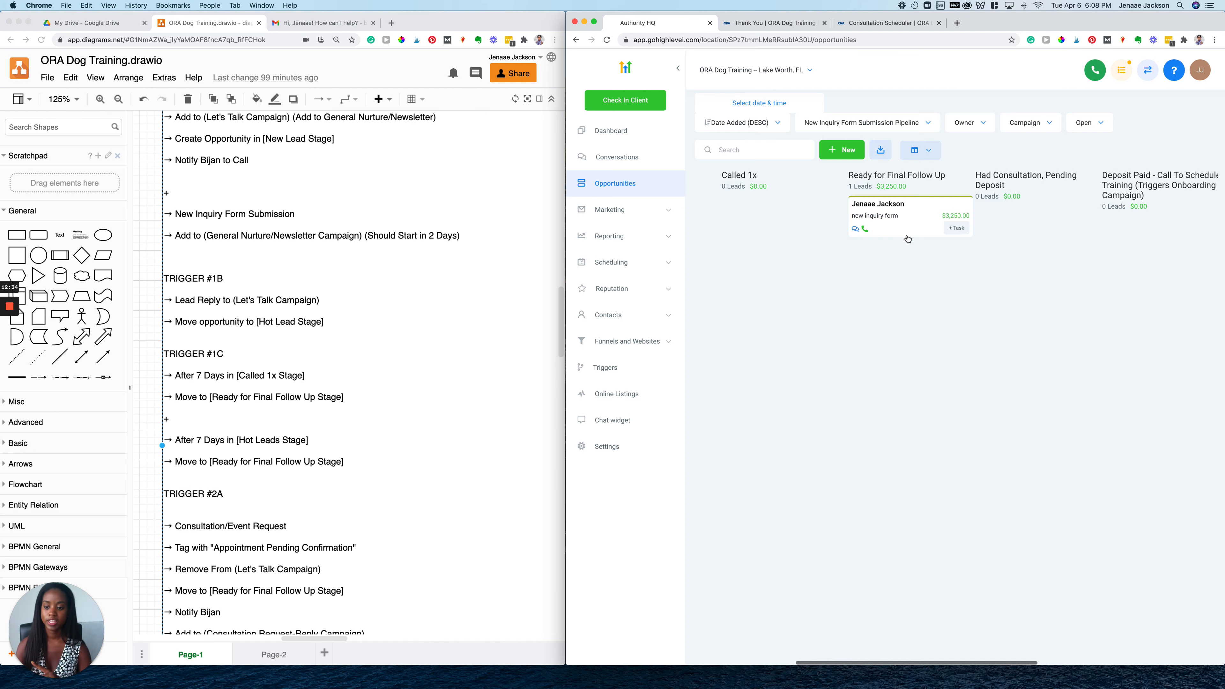
scroll(827, 256, "left", 5)
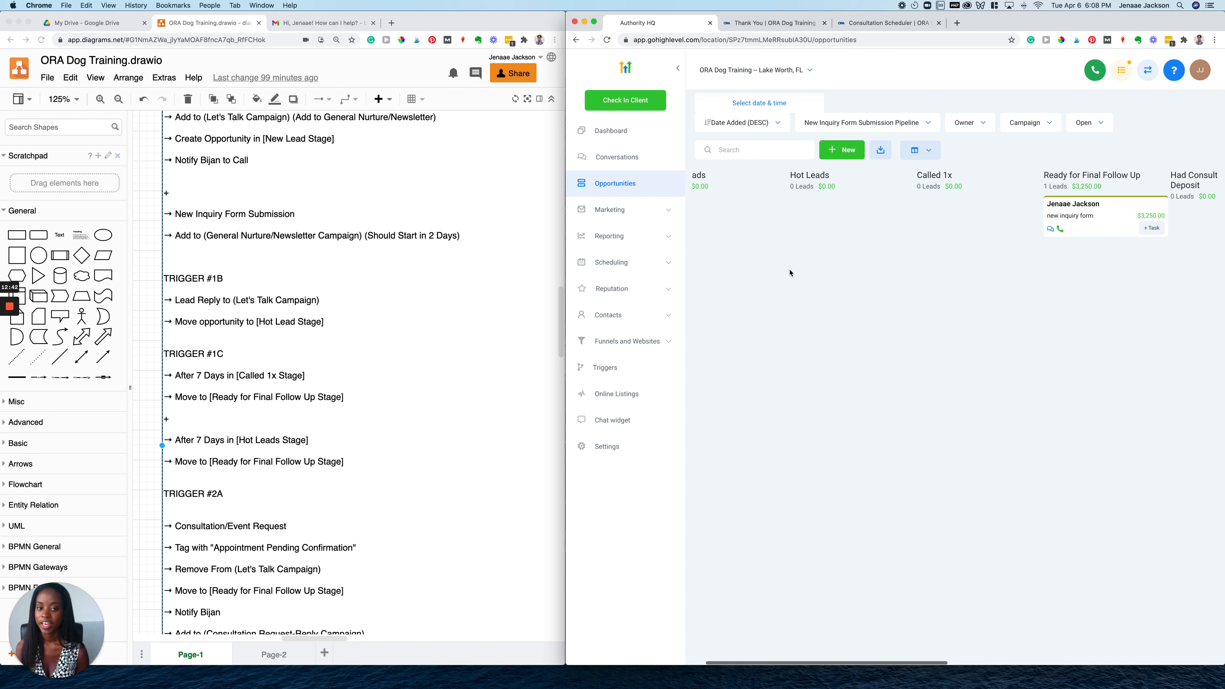
scroll(789, 272, "right", 2)
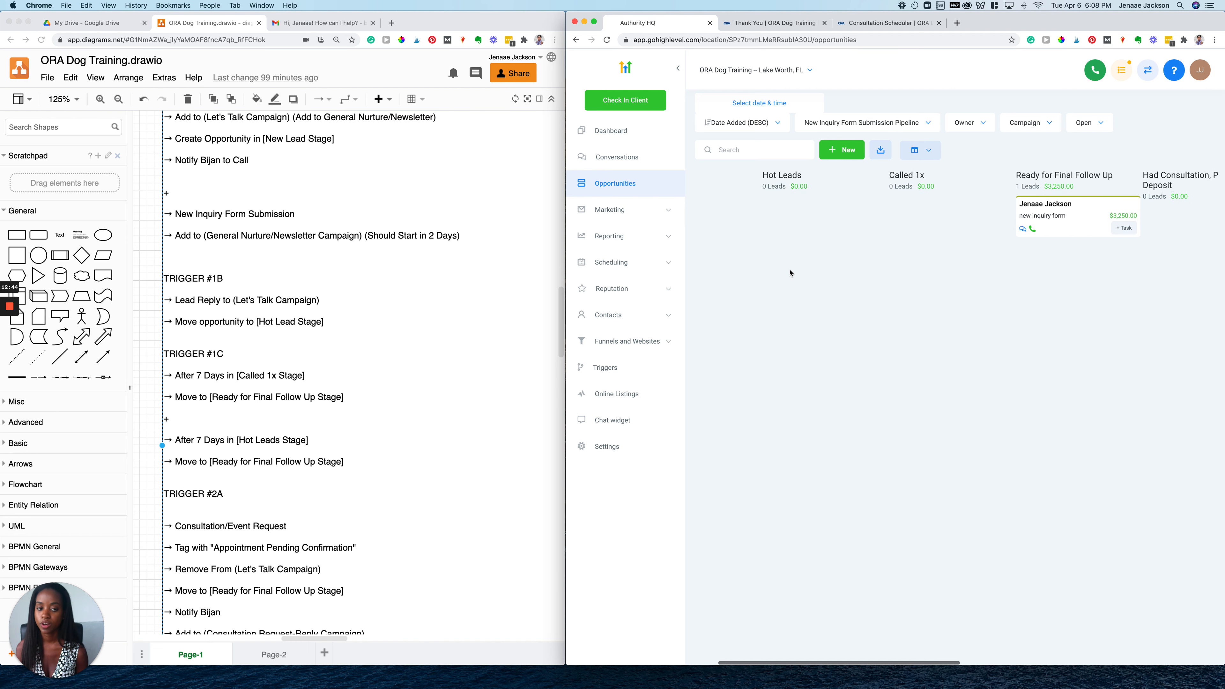
scroll(789, 273, "right", 2)
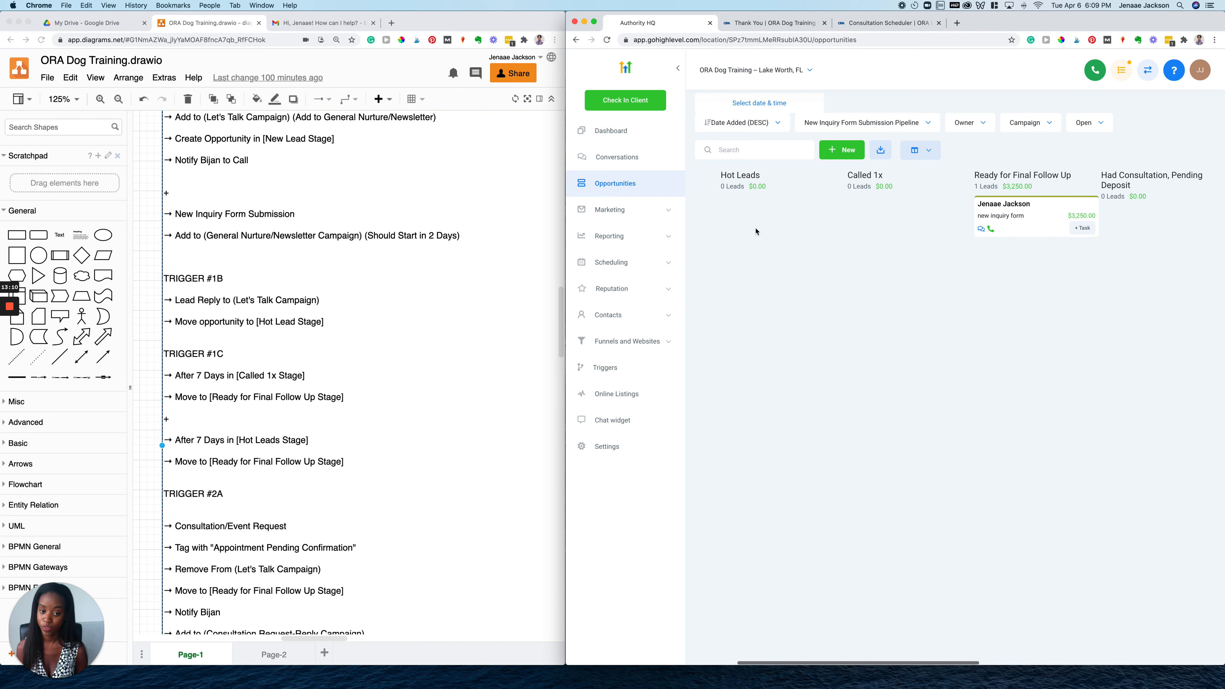
scroll(214, 415, "down", 5)
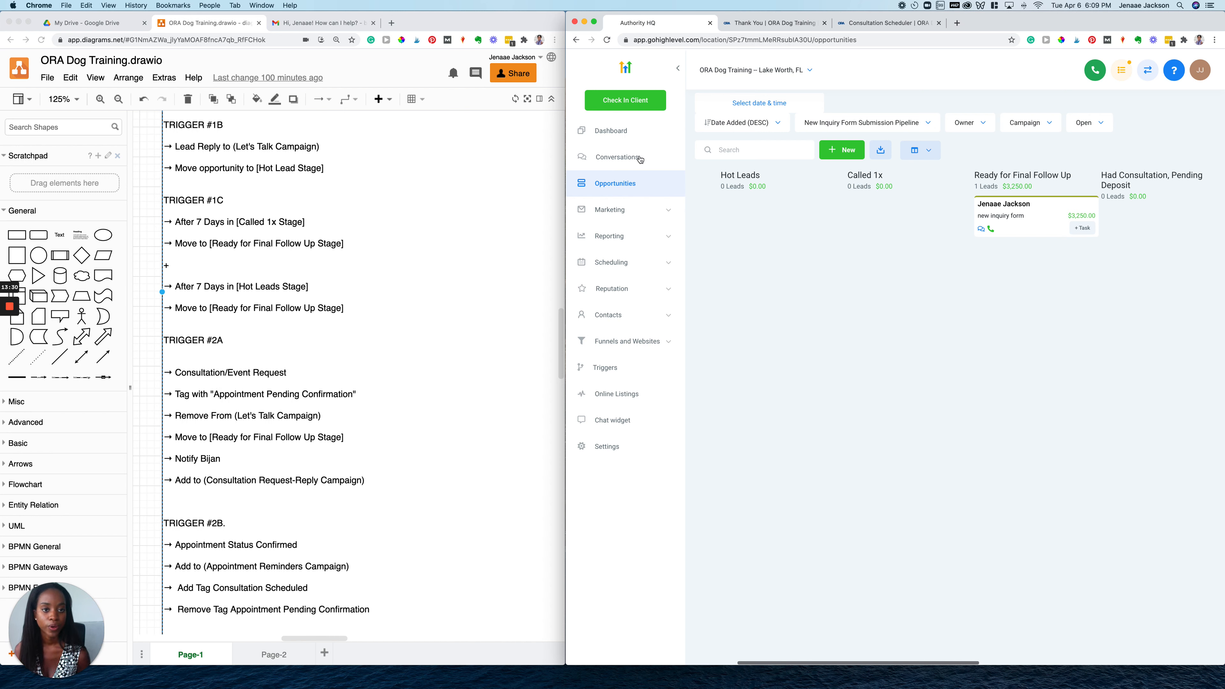
left_click(857, 24)
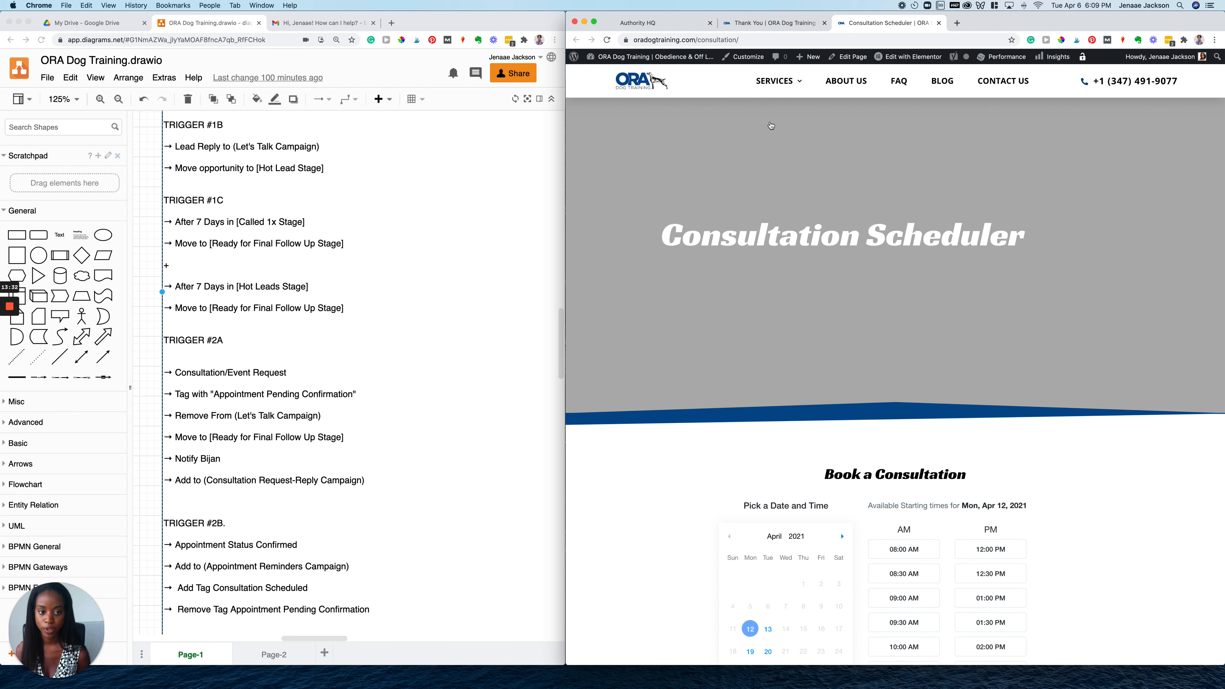
scroll(677, 296, "down", 5)
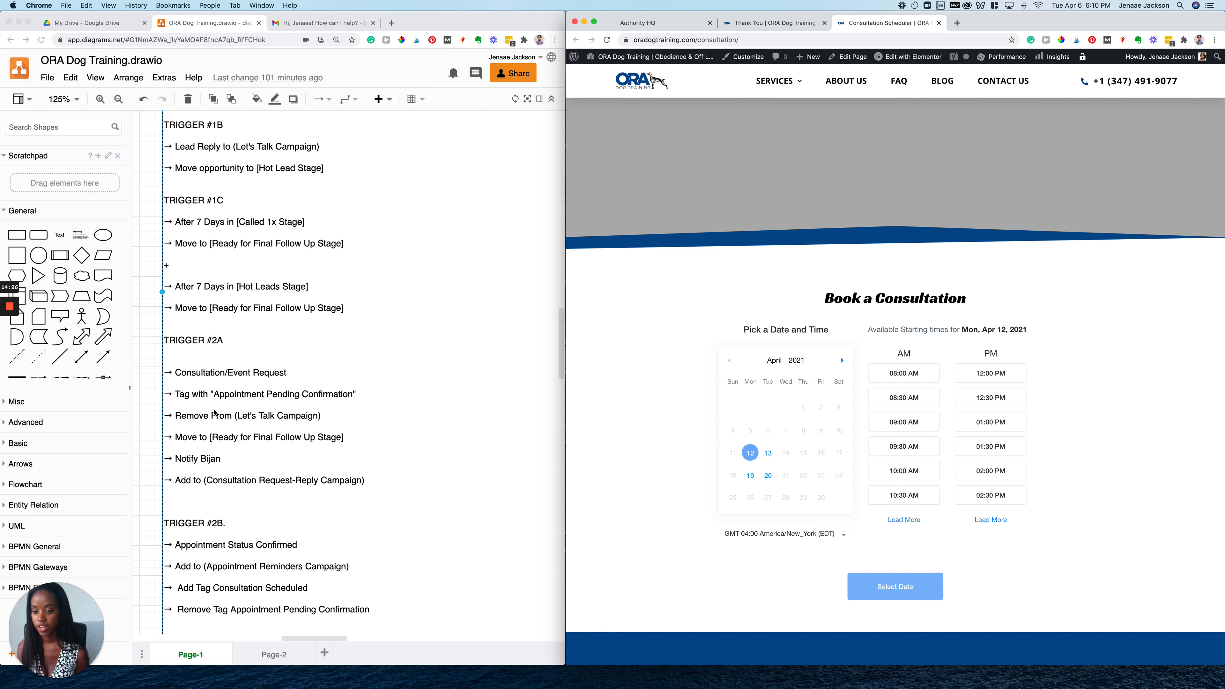
Move the test lead's card from Ready for Final Follow Up back to Called 1x
left_click(673, 27)
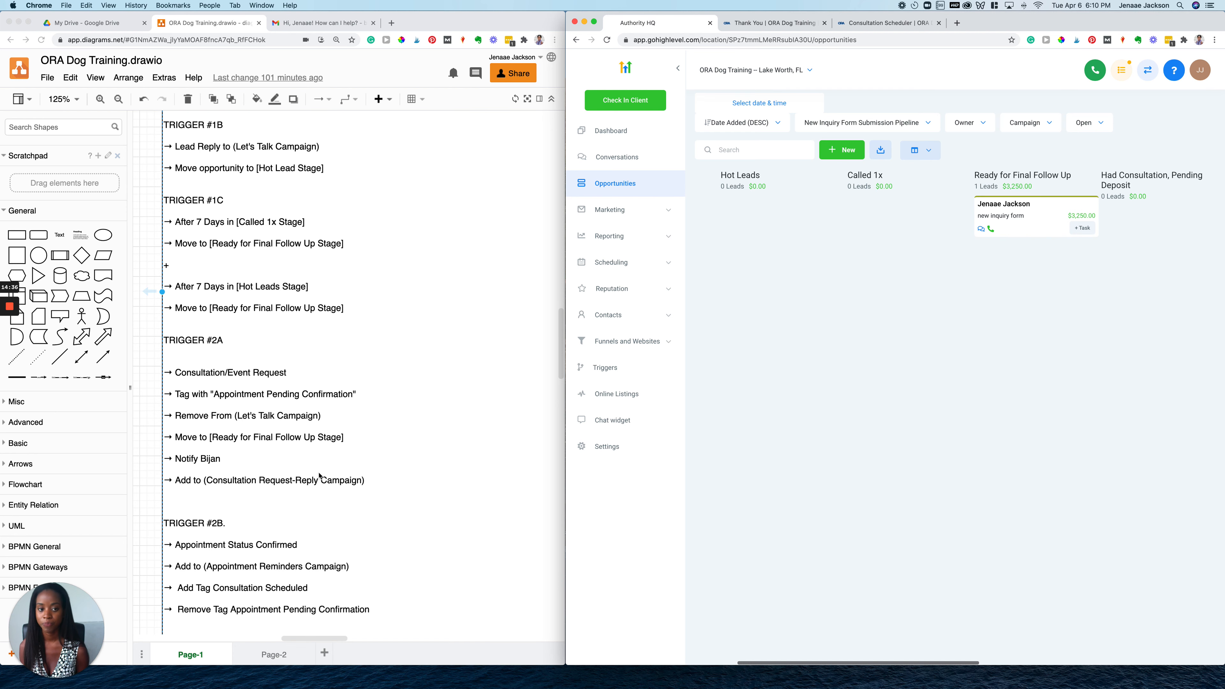
scroll(781, 392, "right", 3)
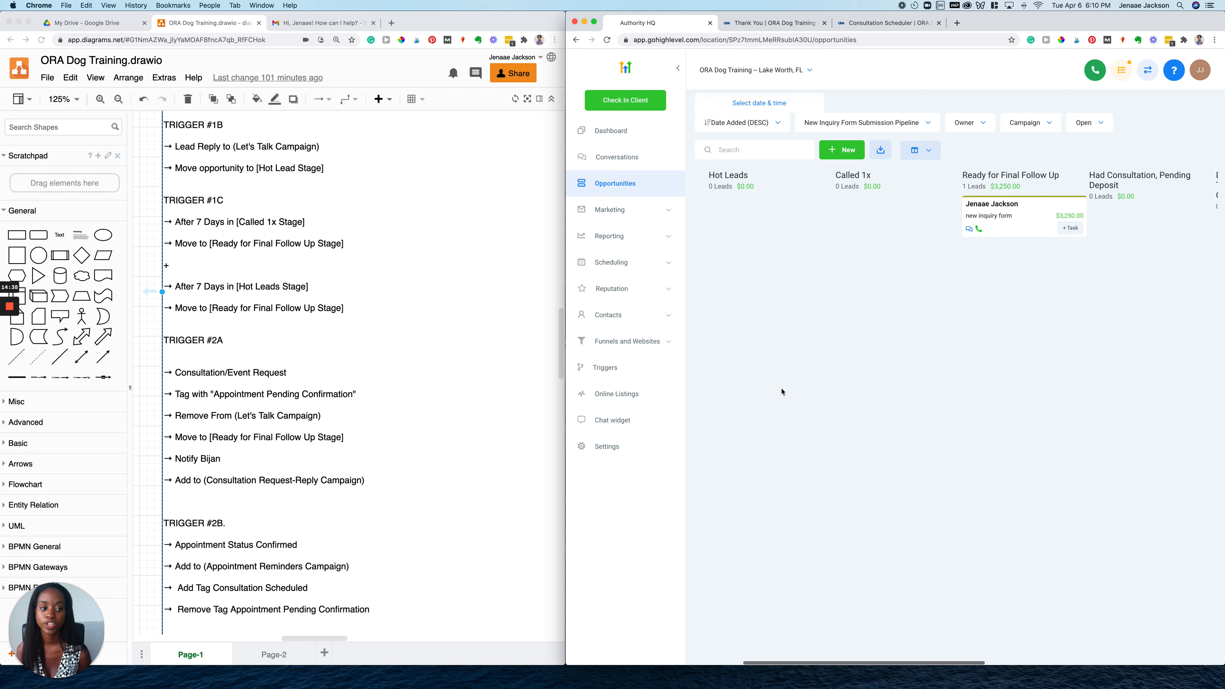
scroll(783, 388, "right", 2)
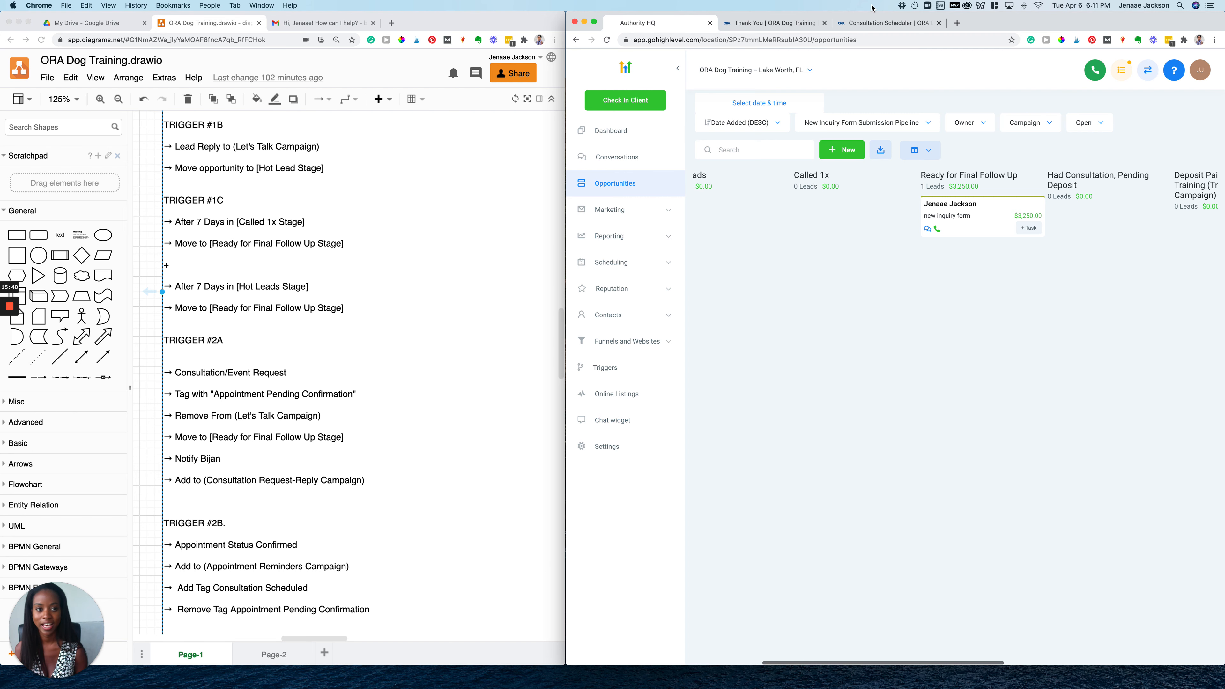
left_click(869, 23)
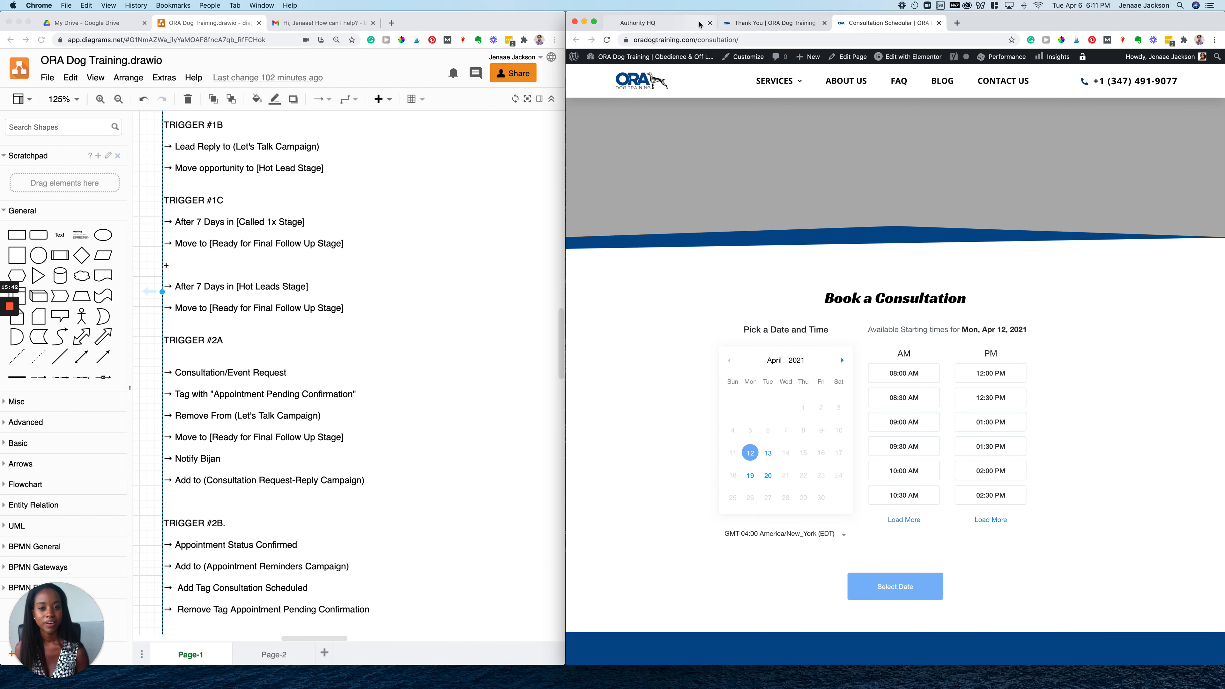
left_click(683, 24)
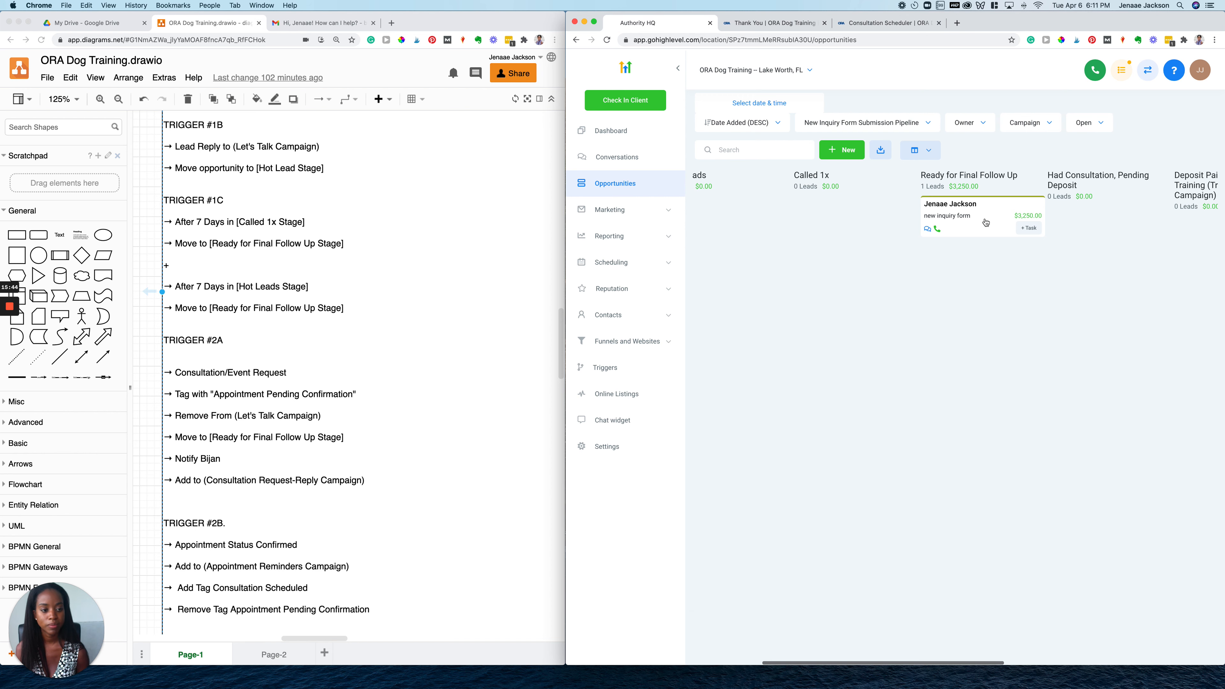
left_click_drag(986, 222, 831, 220)
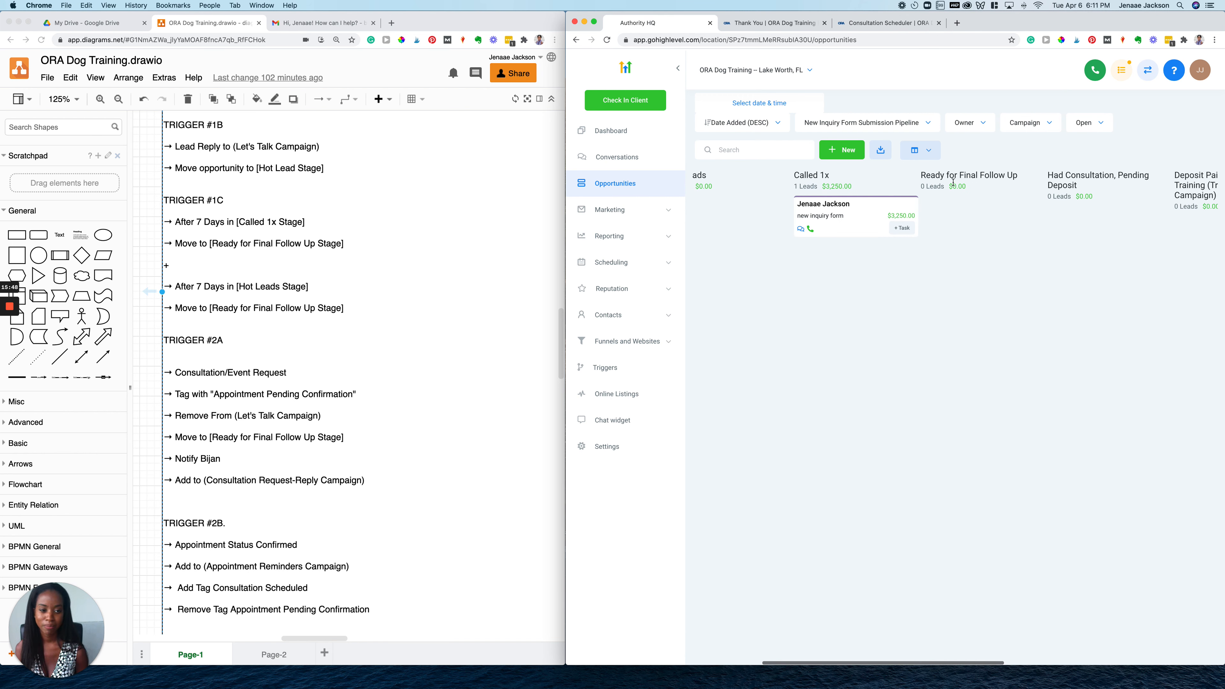
Book a 30-minute consultation for Tue, Apr 20, 2021 at 12:00 PM, skipping the extra question
left_click(893, 24)
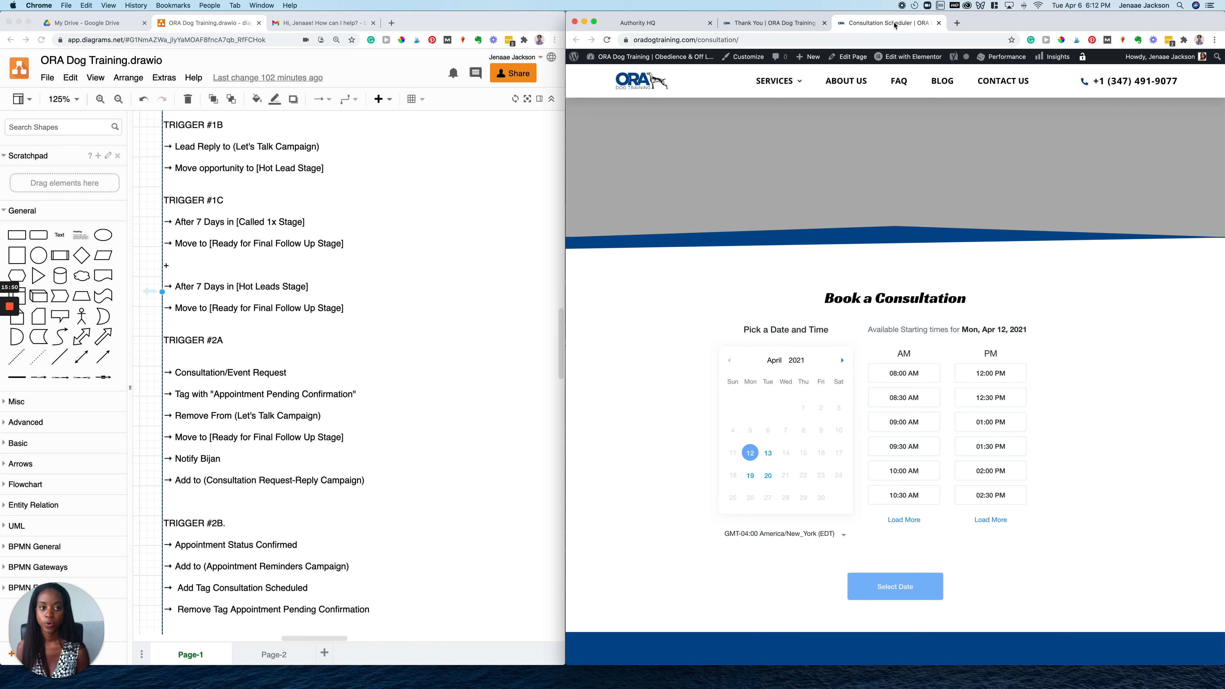
scroll(771, 424, "down", 4)
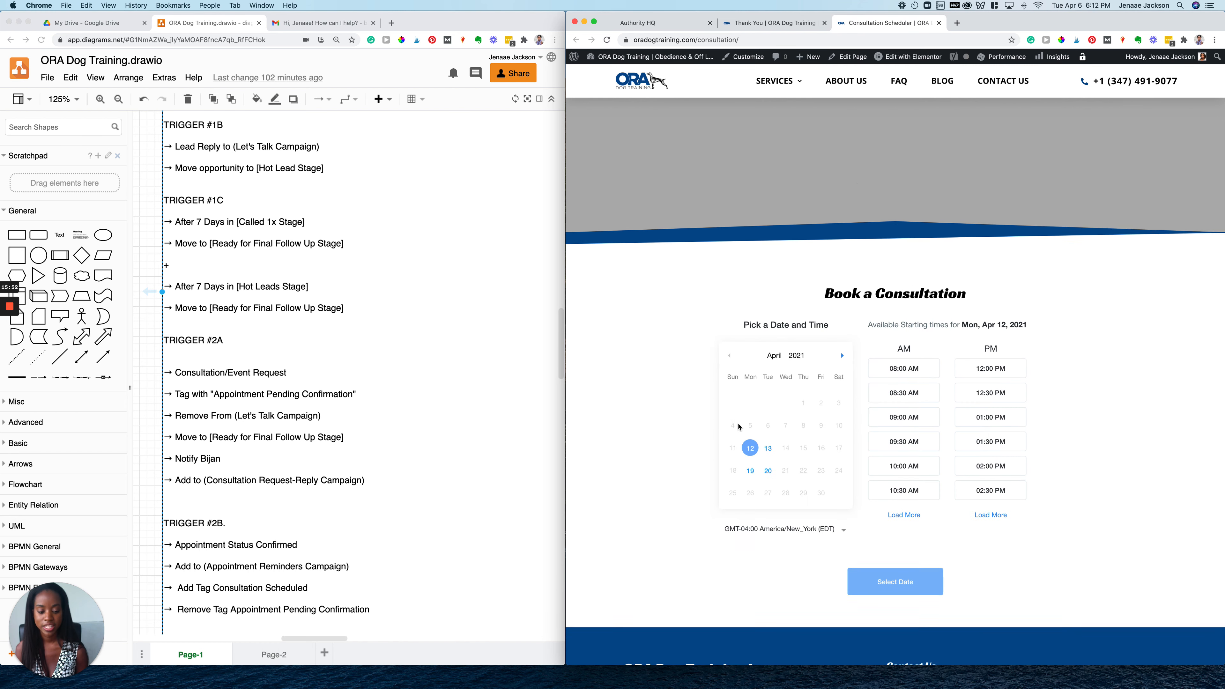
scroll(747, 410, "up", 3)
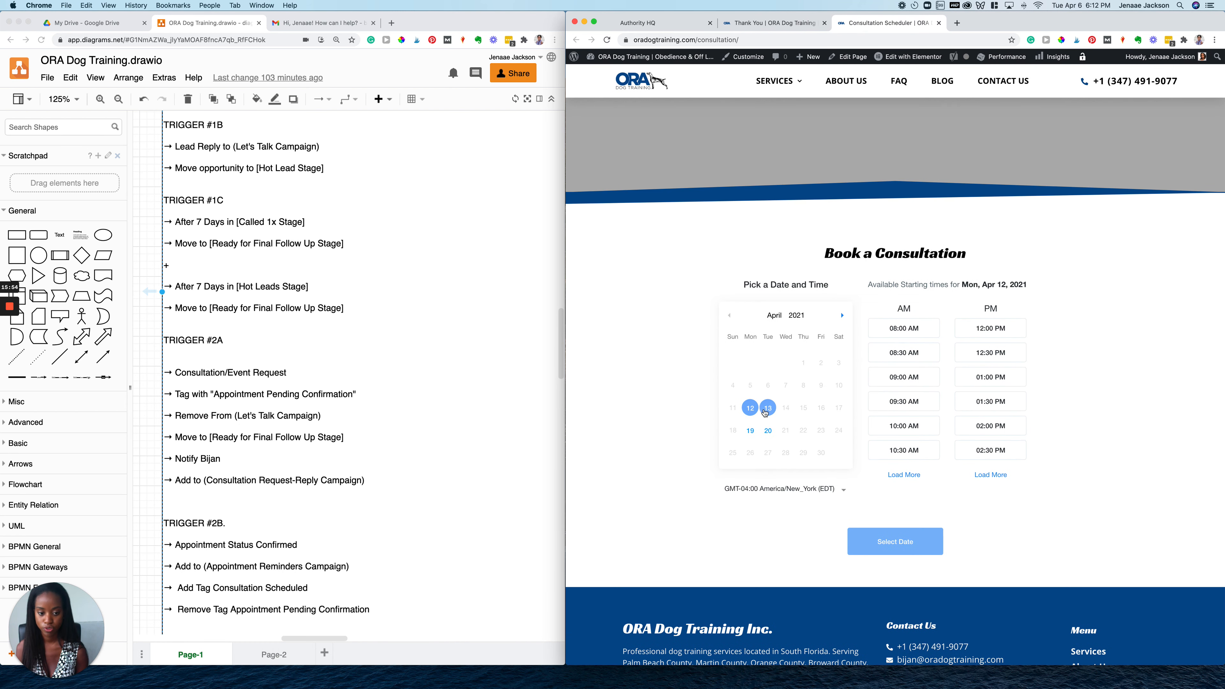
left_click(767, 431)
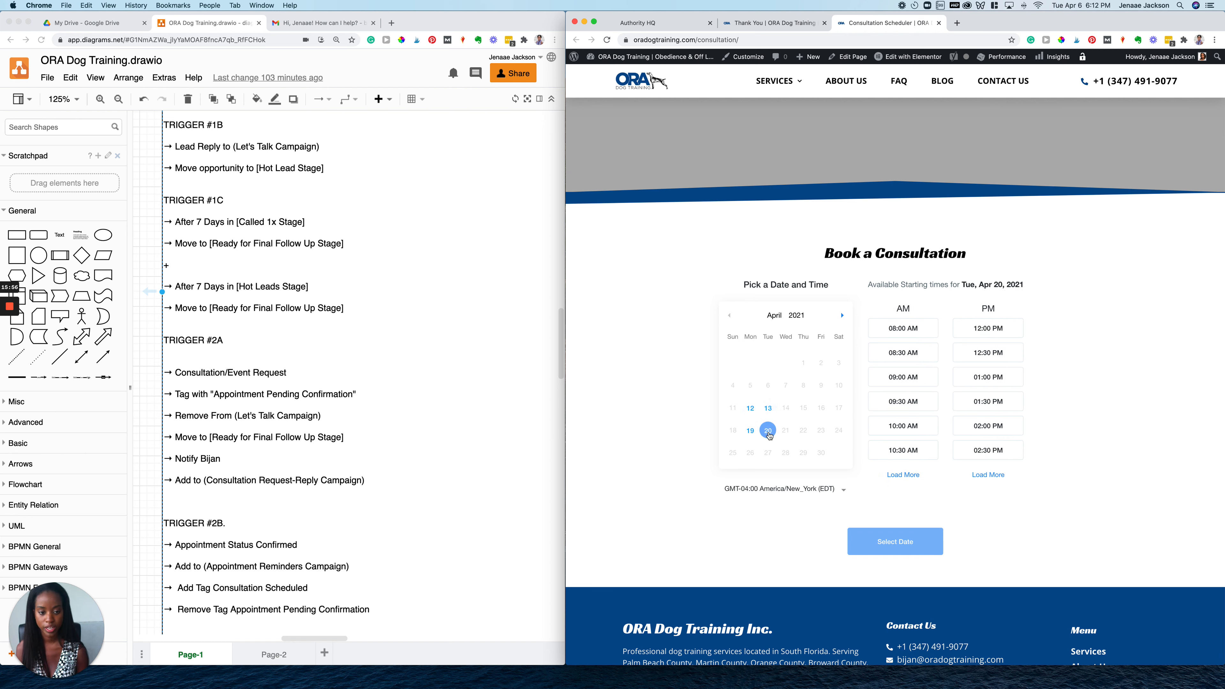
left_click(998, 332)
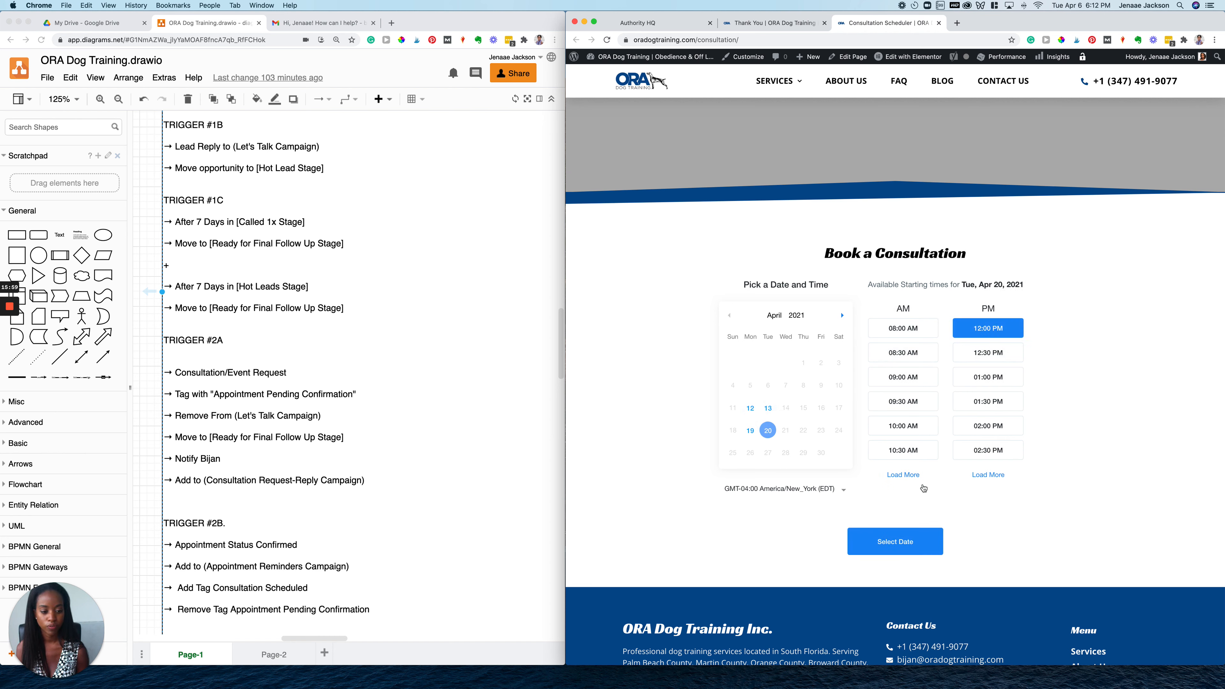
left_click(921, 550)
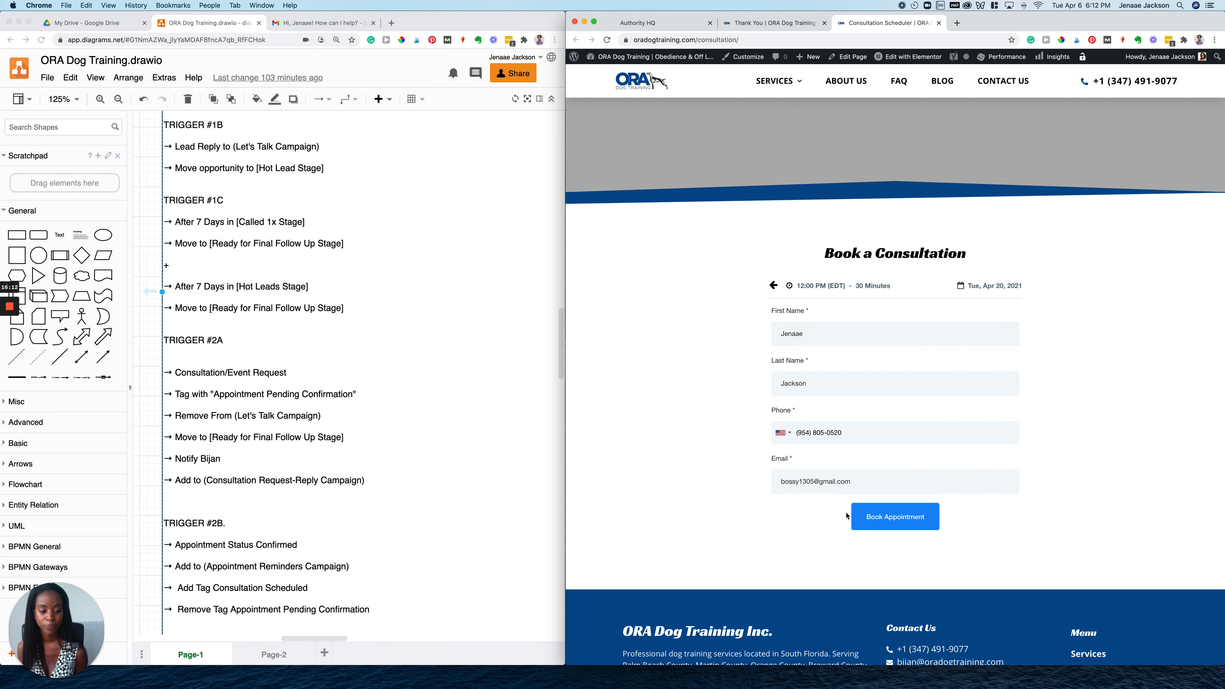
left_click(912, 514)
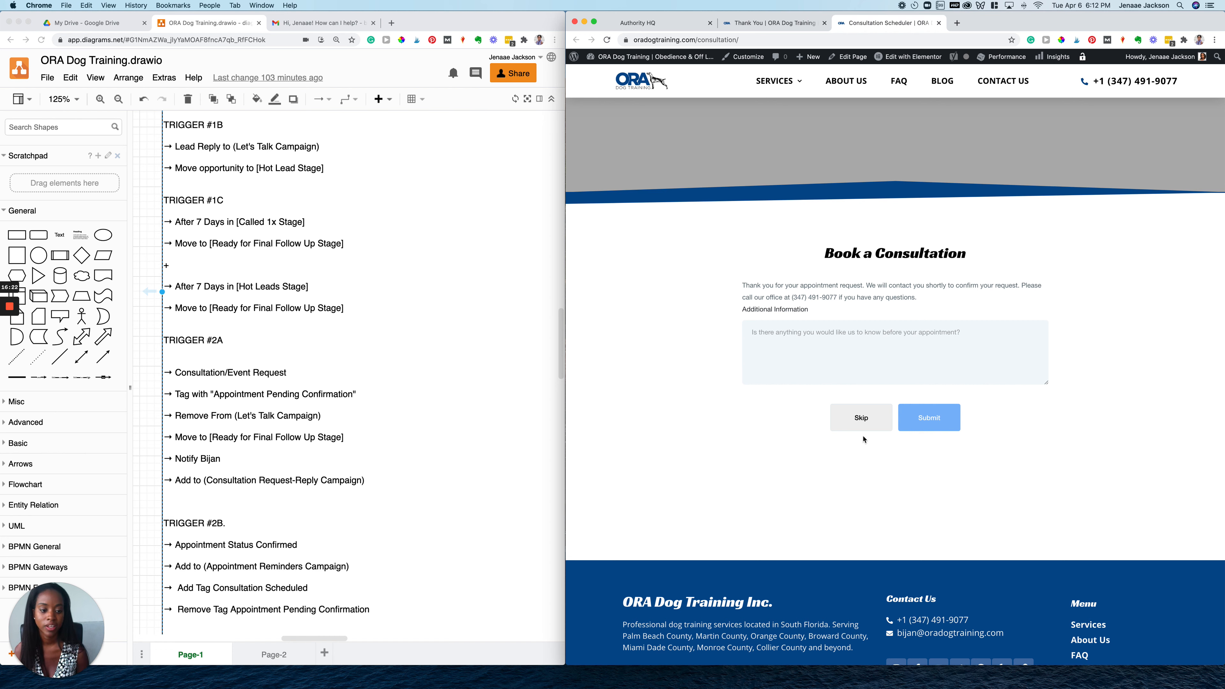
left_click(870, 417)
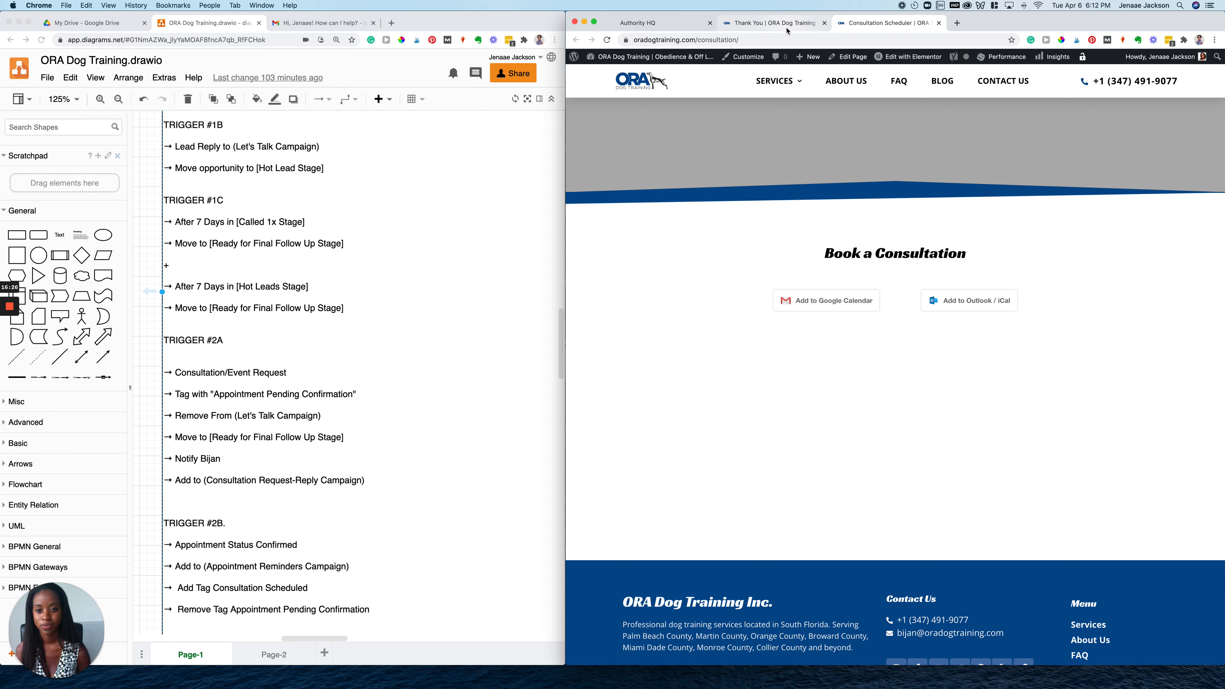
Check the $3,250.00 test lead's card in Ready for Final Follow Up, then bring up Gmail alongside
left_click(674, 24)
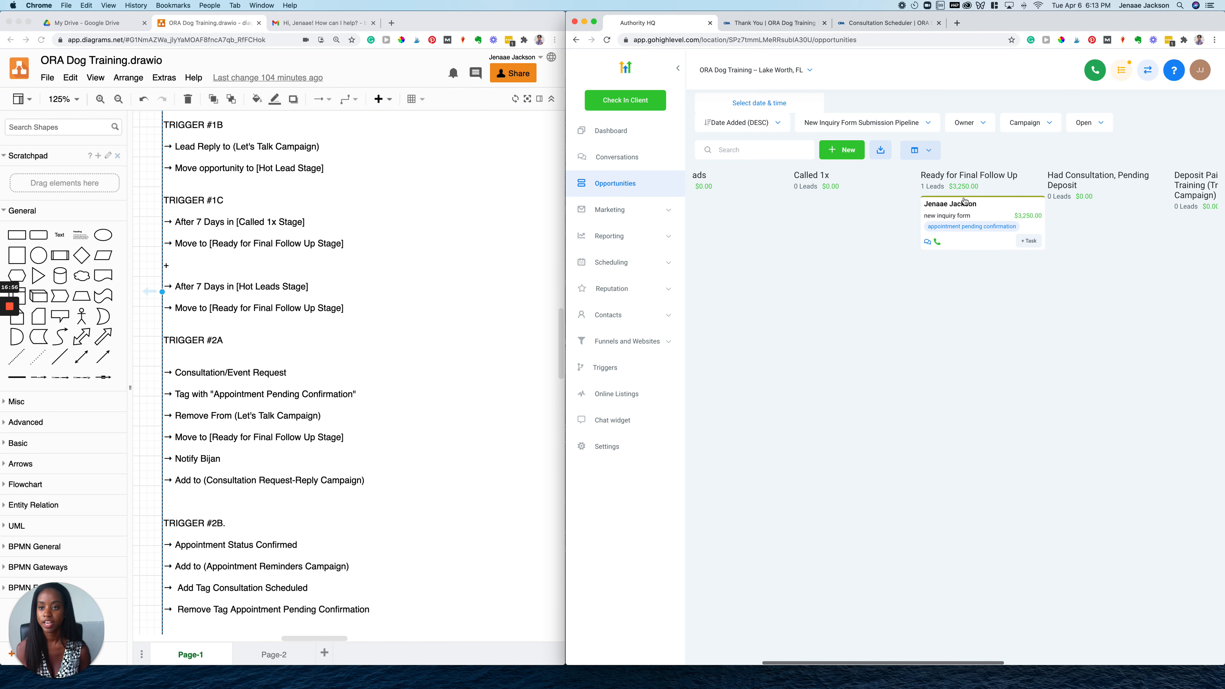
left_click(328, 20)
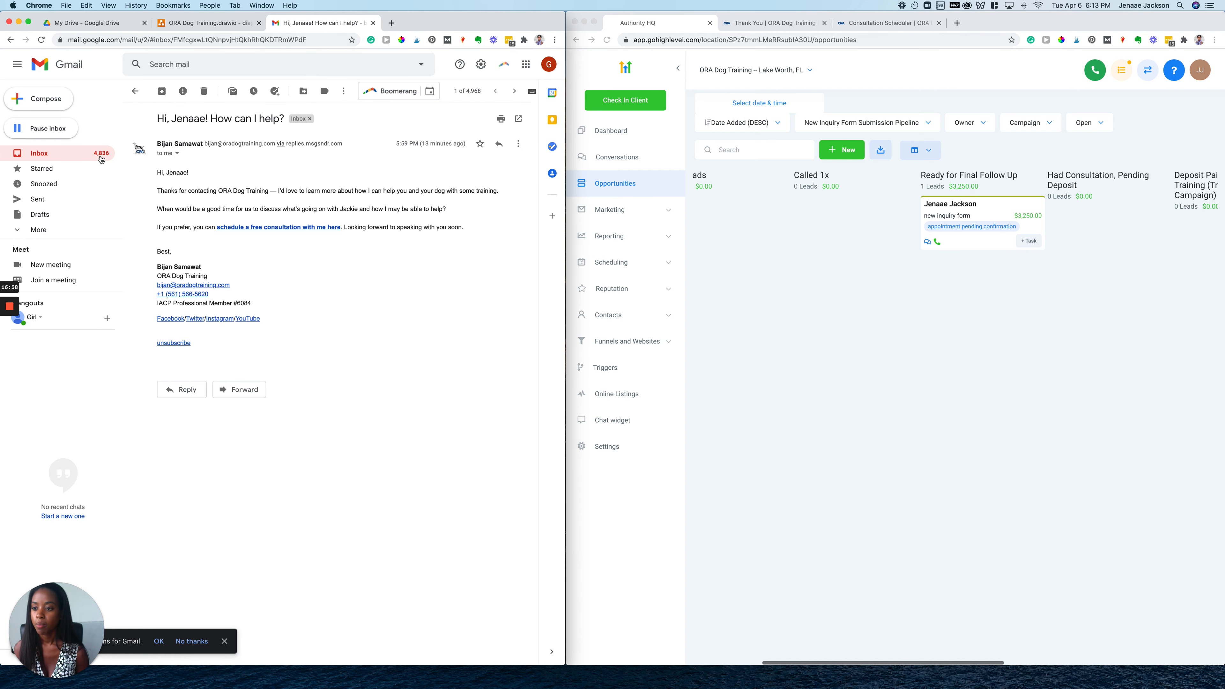
Refresh Gmail, read the 'Your Booking Request Has Been Received' email, and return to the inbox
left_click(69, 157)
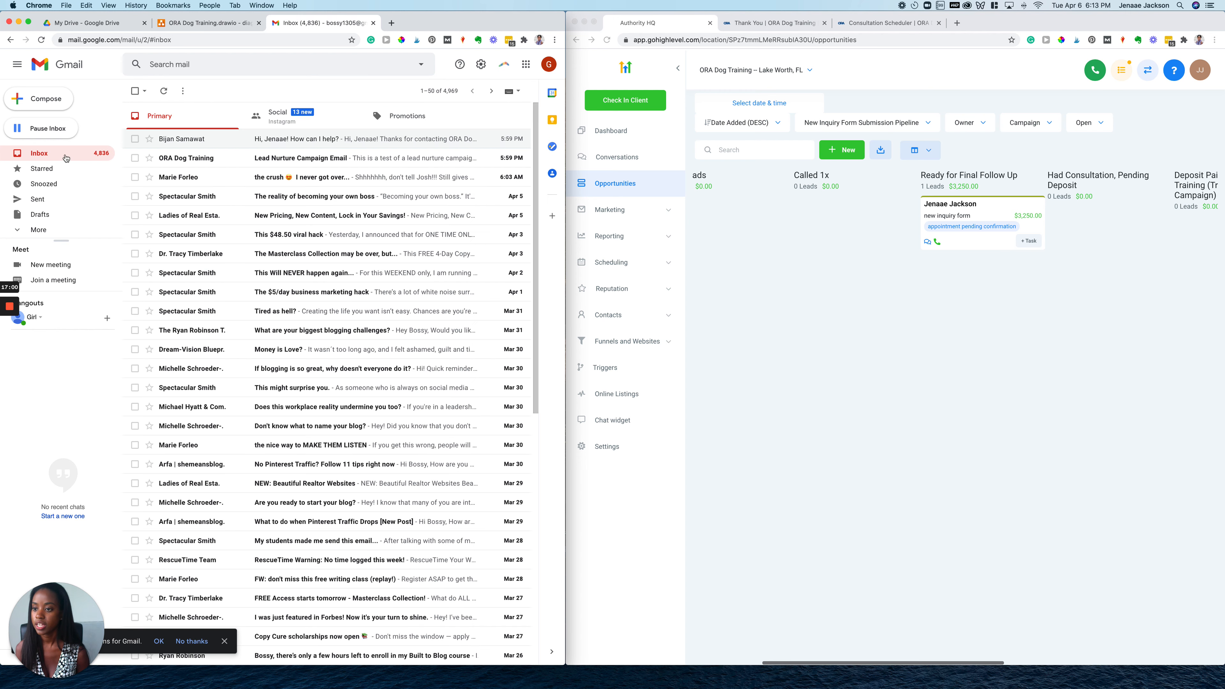
left_click(41, 40)
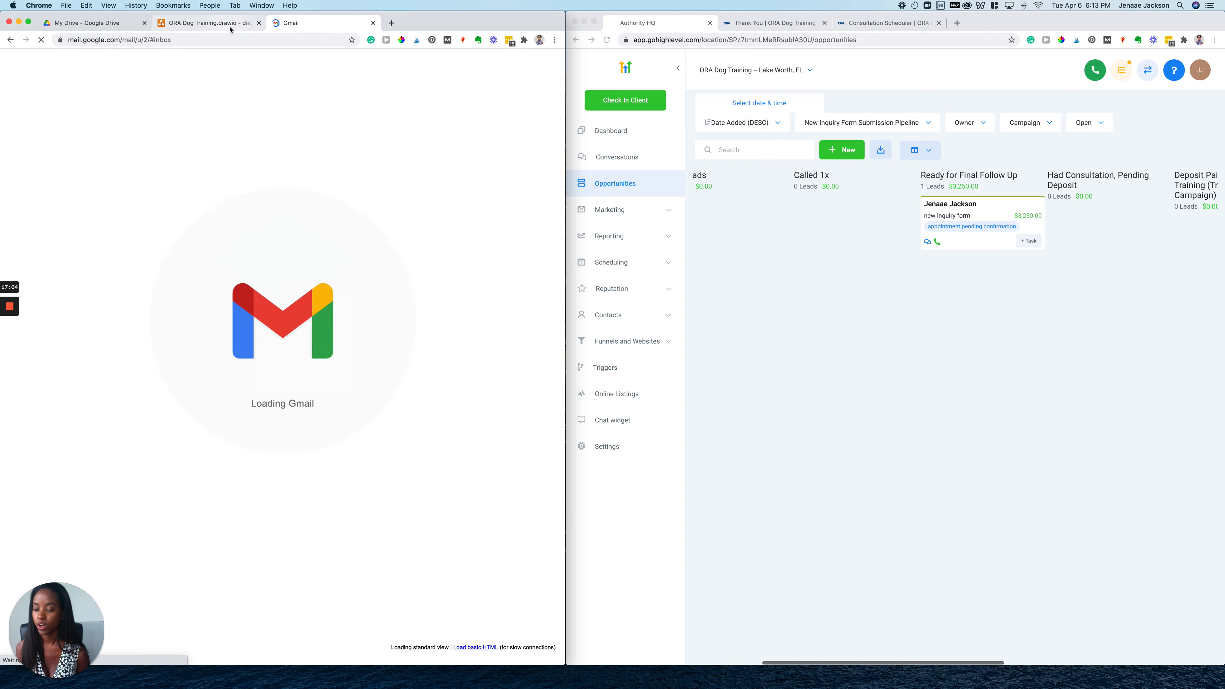
left_click(407, 116)
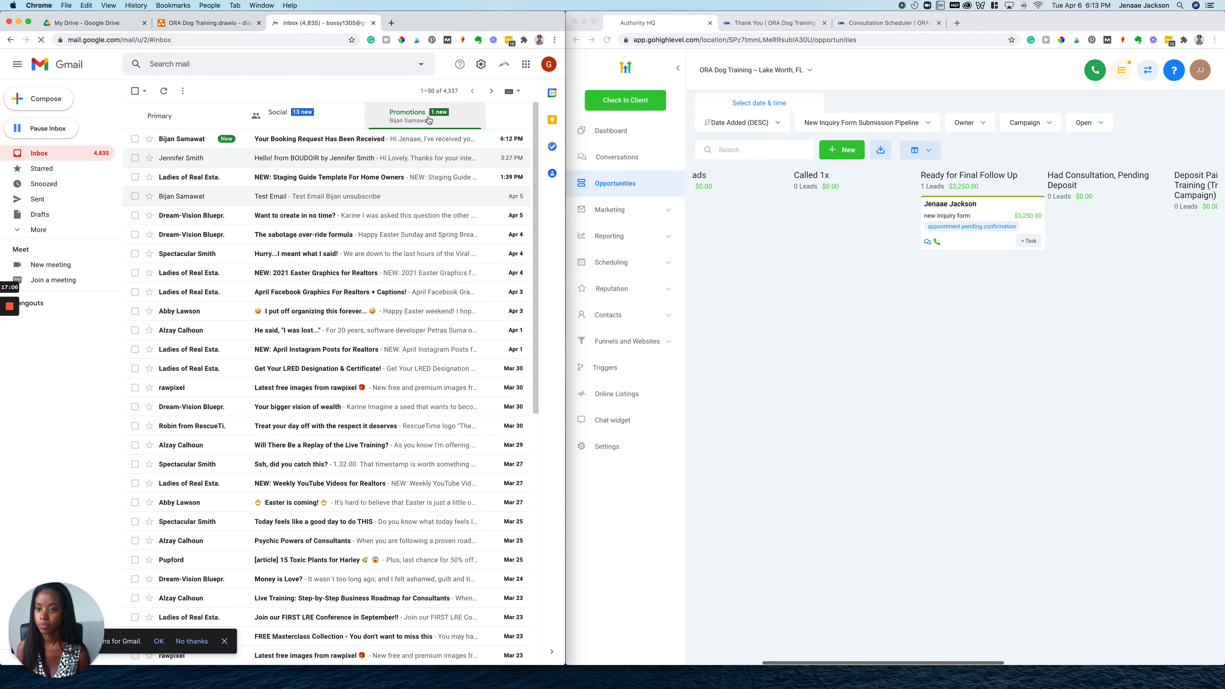
left_click(357, 145)
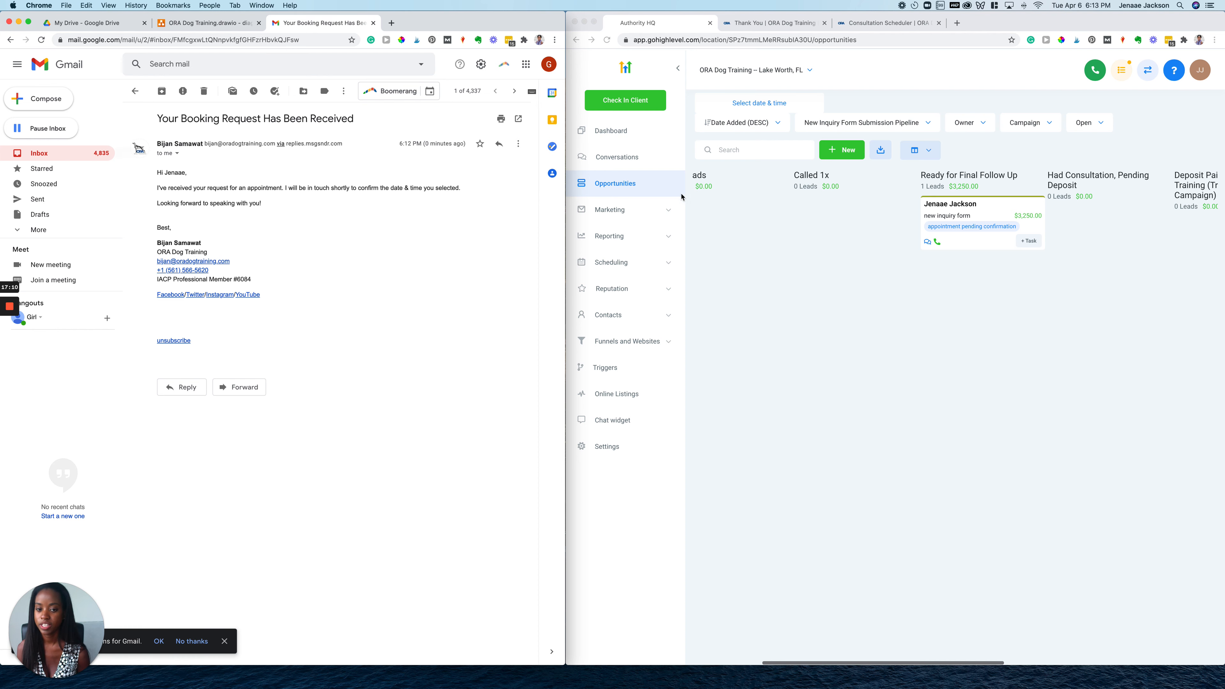
left_click(45, 153)
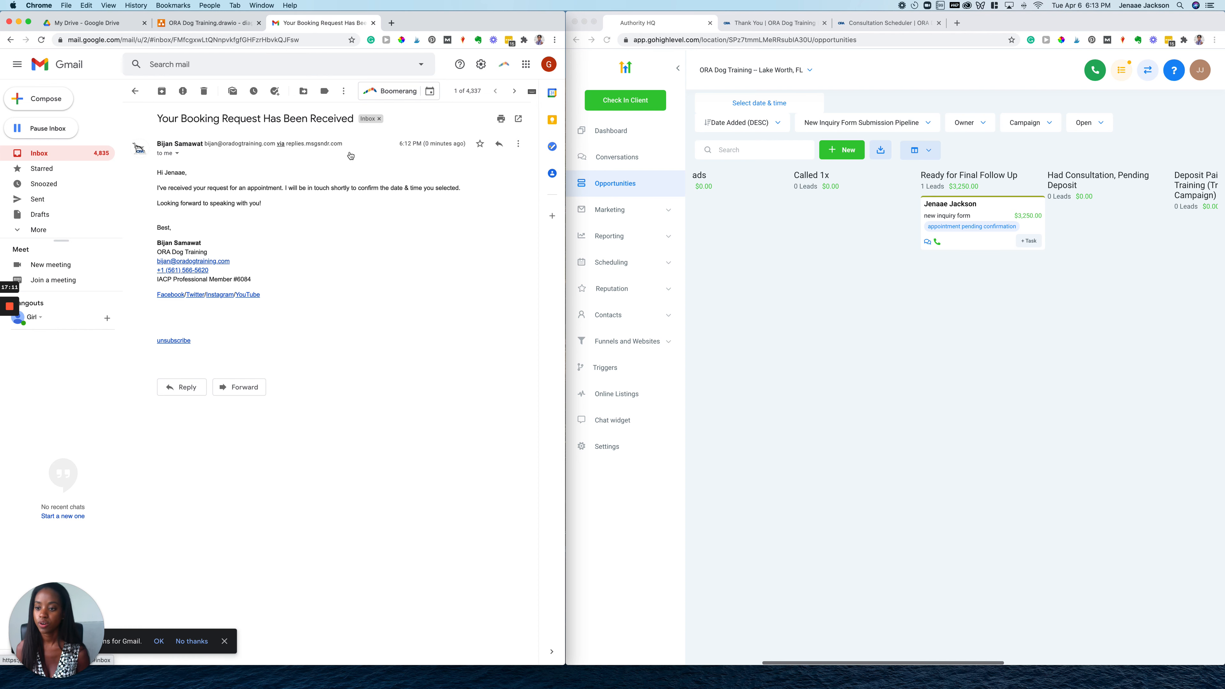
left_click(725, 233)
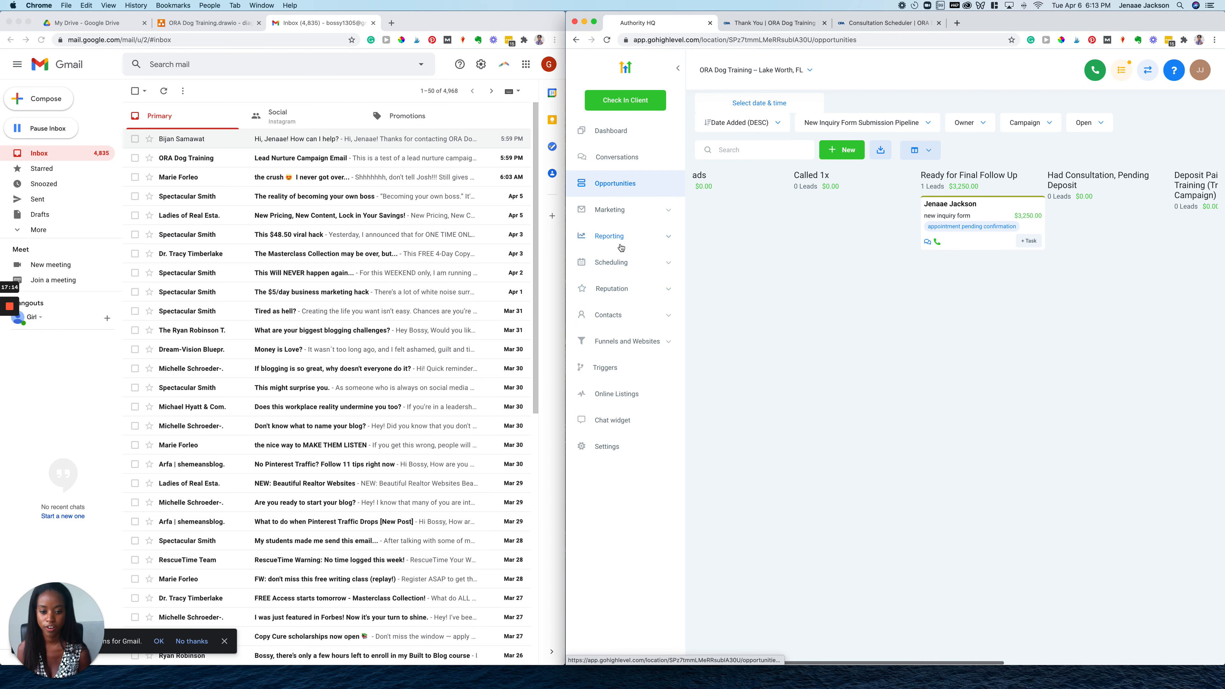
left_click(619, 263)
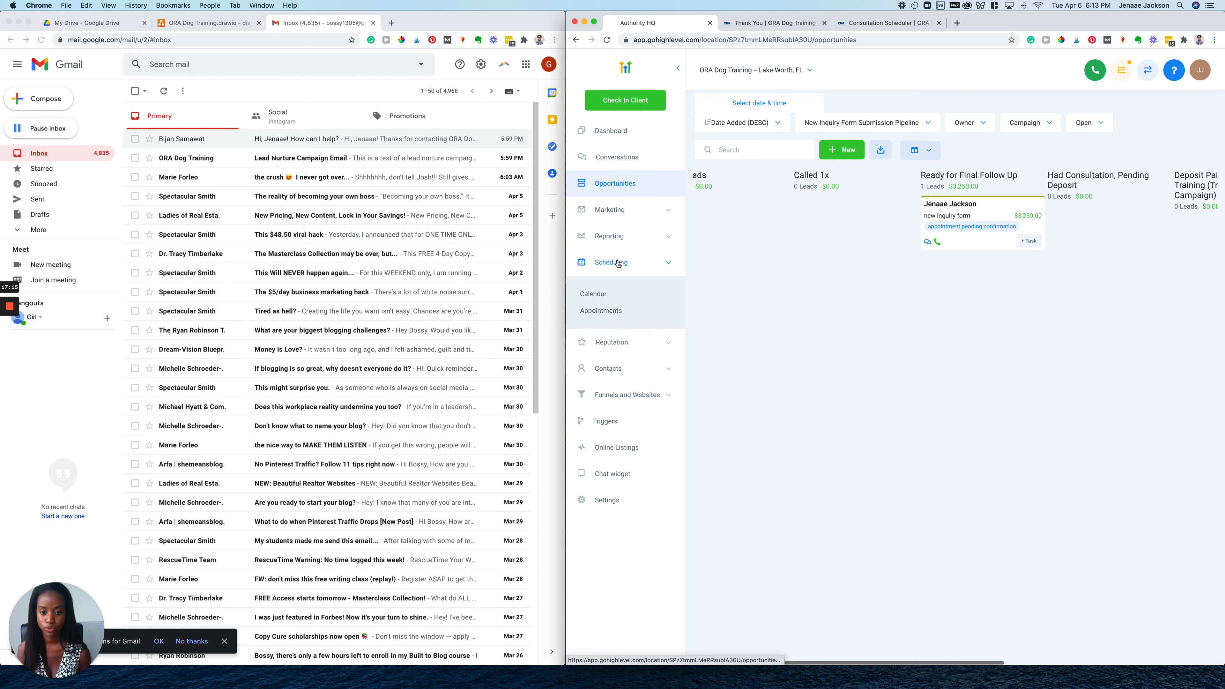
left_click(601, 311)
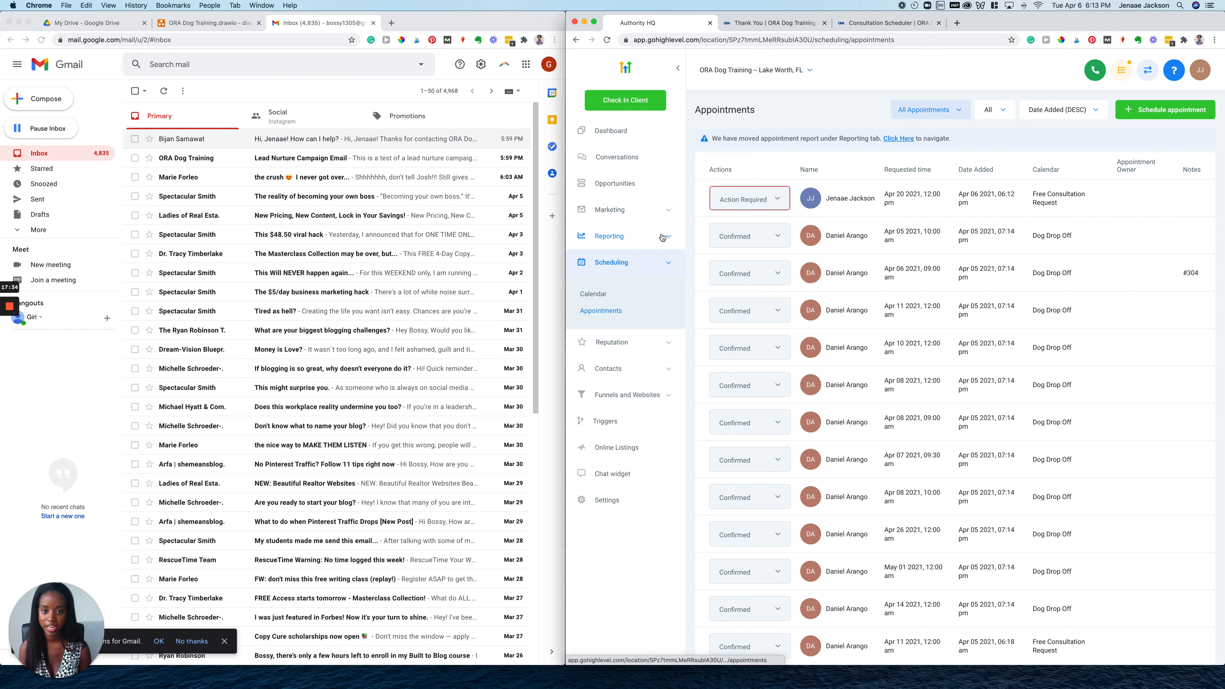
left_click(625, 189)
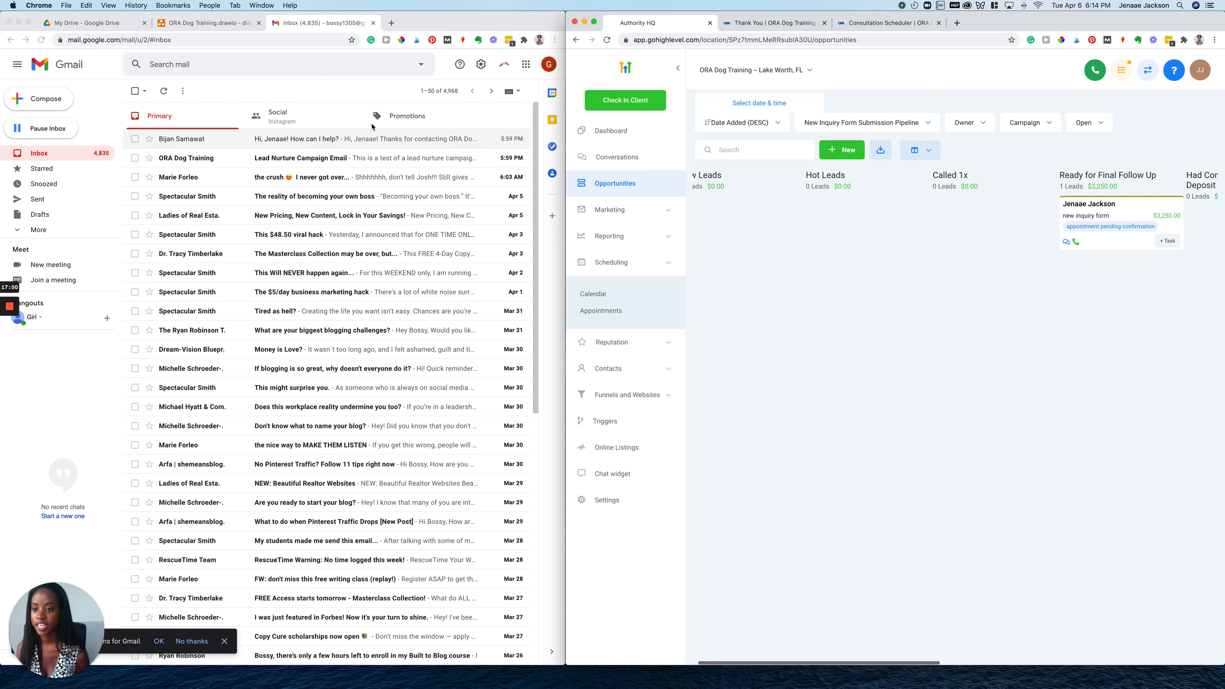
left_click(343, 143)
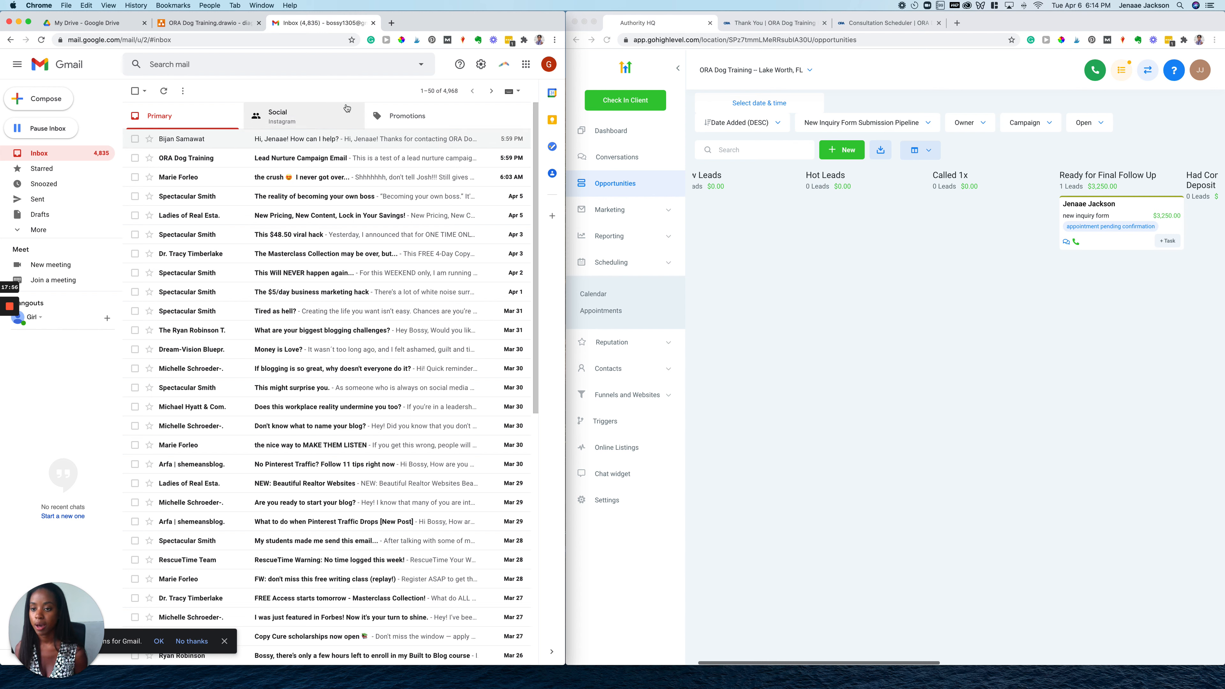
left_click(384, 124)
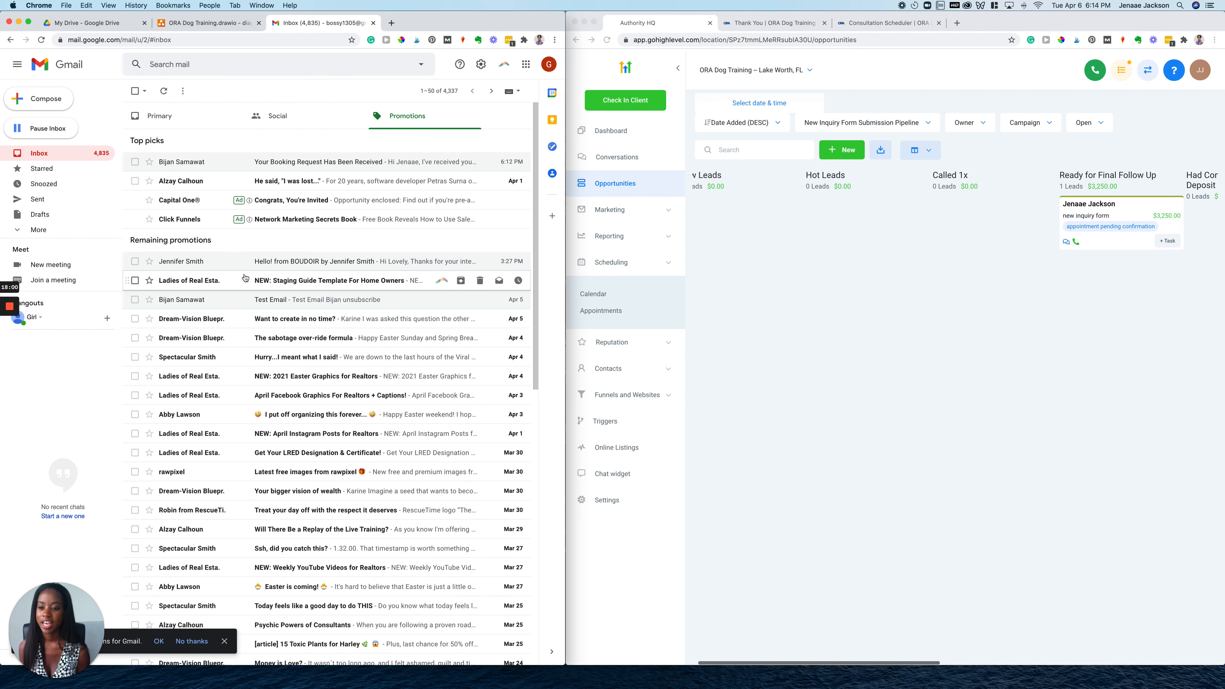
left_click(324, 163)
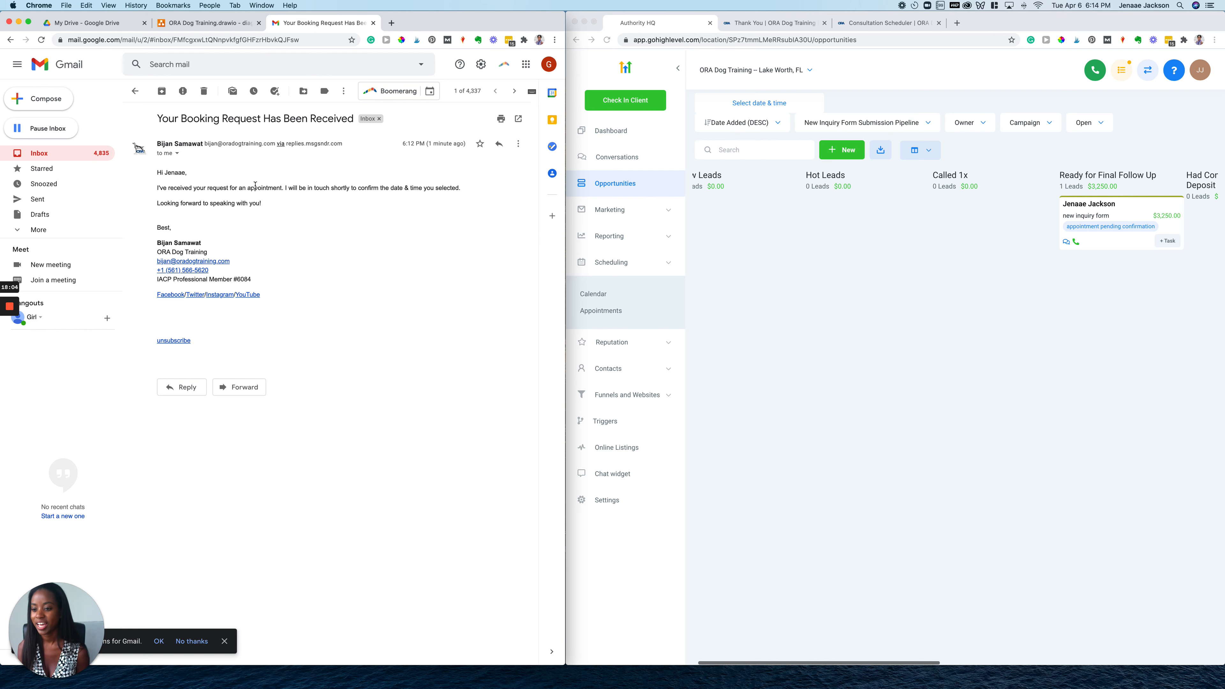
left_click(135, 91)
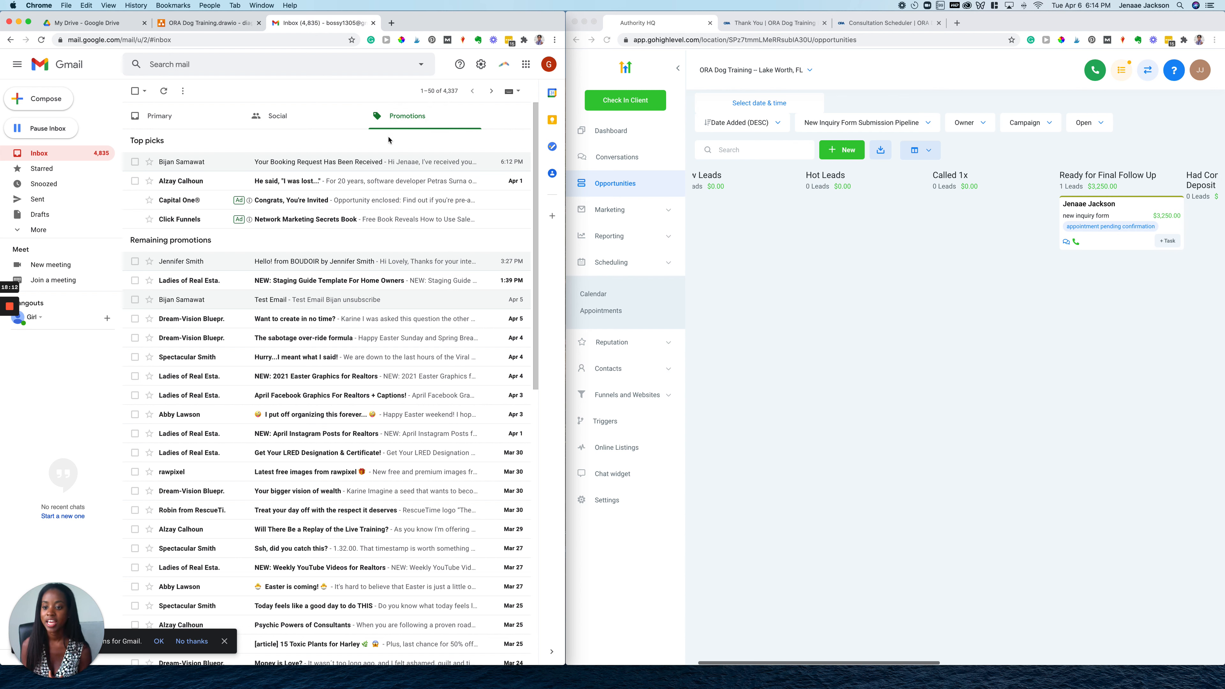
left_click(47, 153)
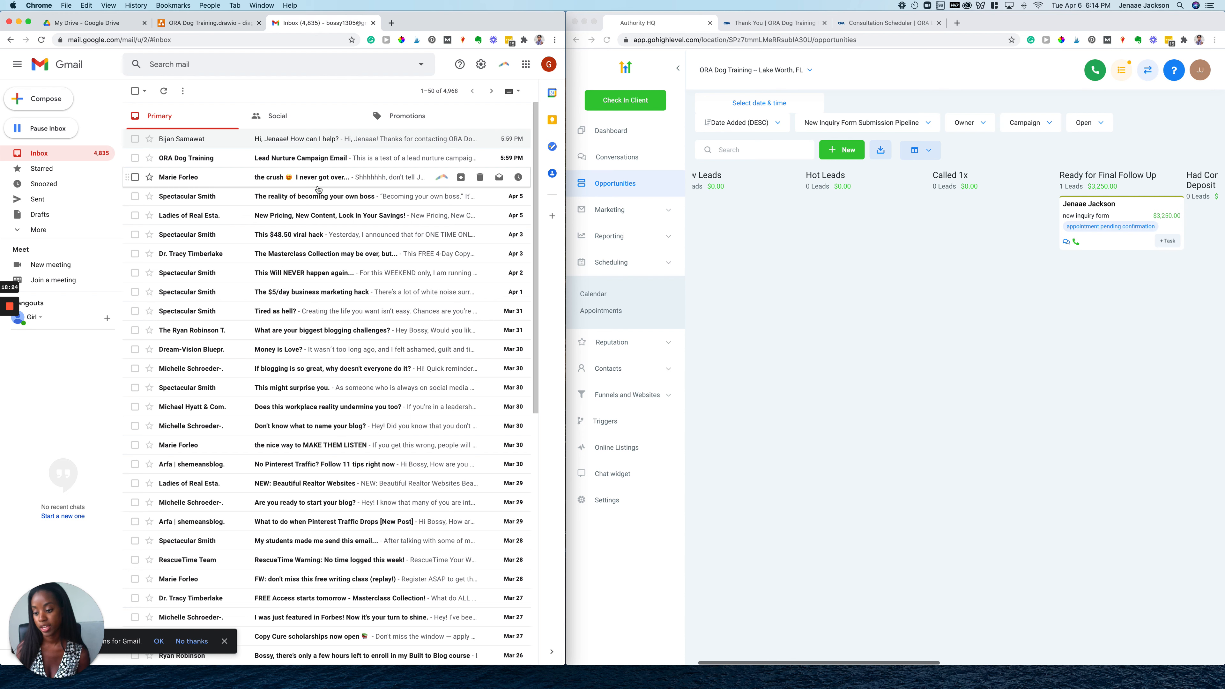
Mark the test lead's Apr 20, 12:00 PM free consultation appointment as Confirmed
left_click(824, 246)
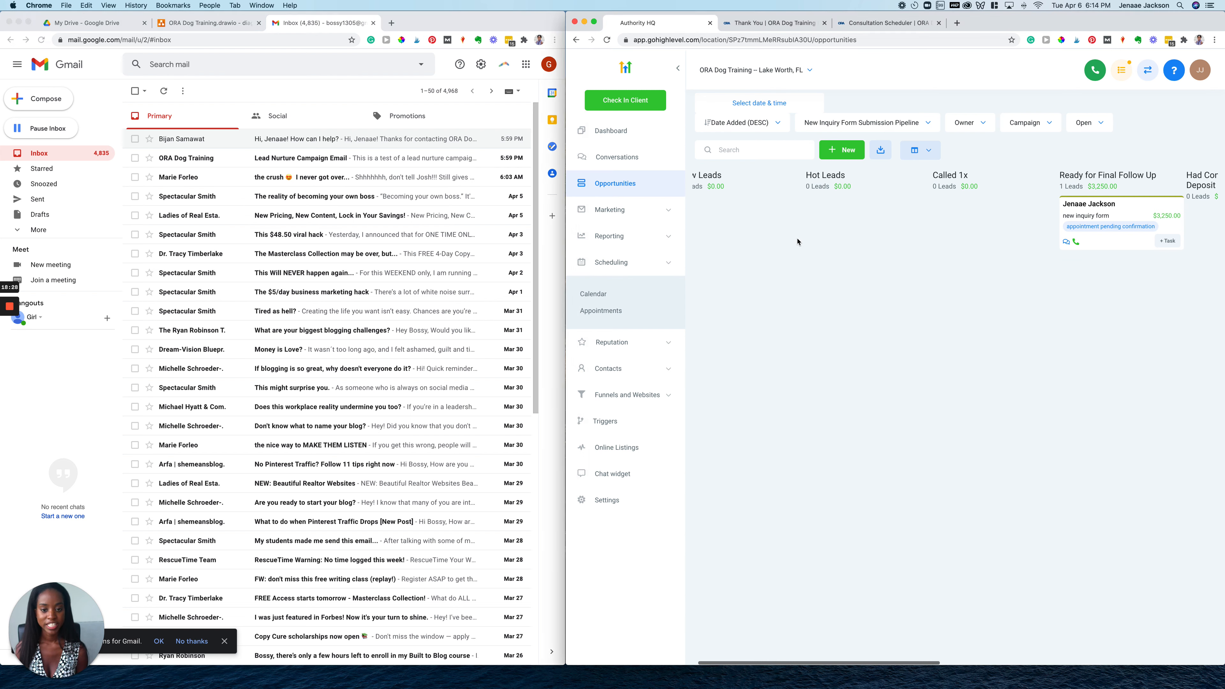
left_click(598, 314)
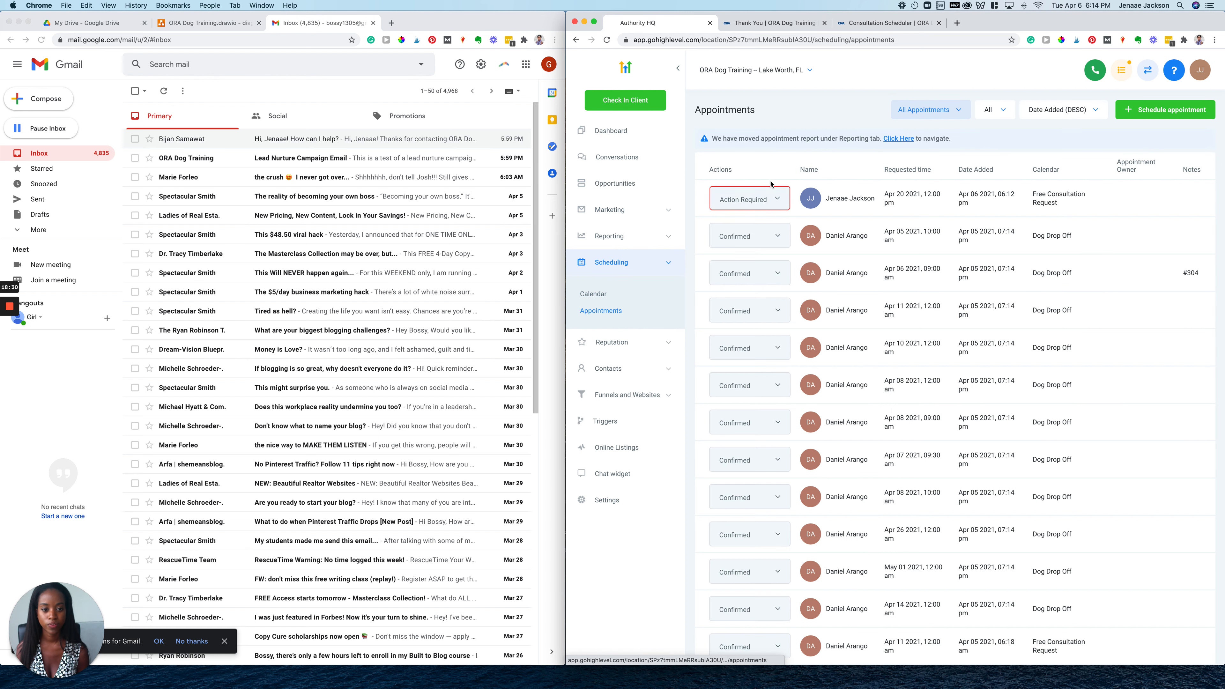
left_click(776, 199)
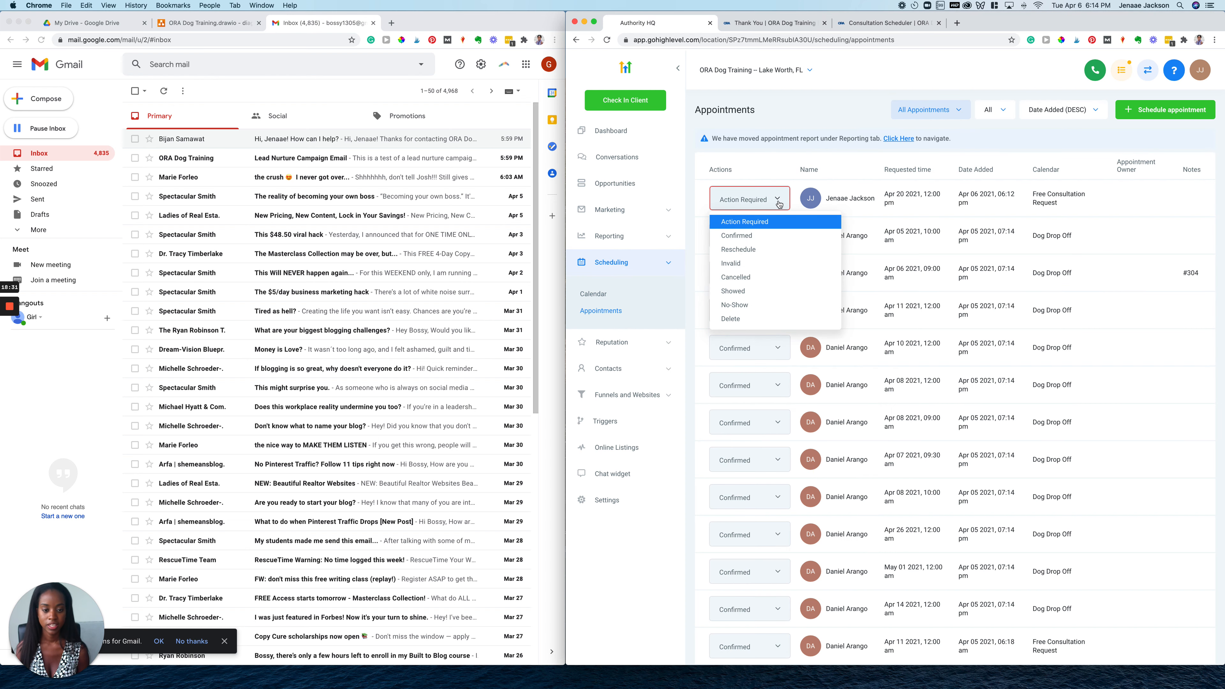
left_click(740, 237)
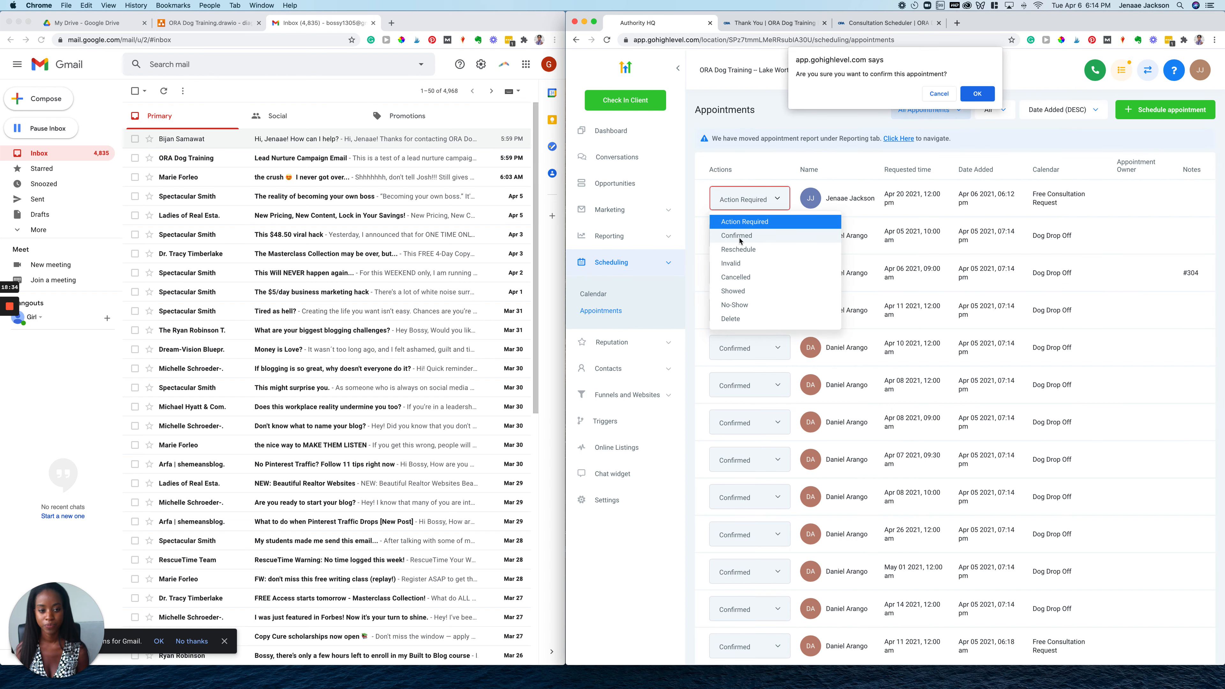
left_click(977, 94)
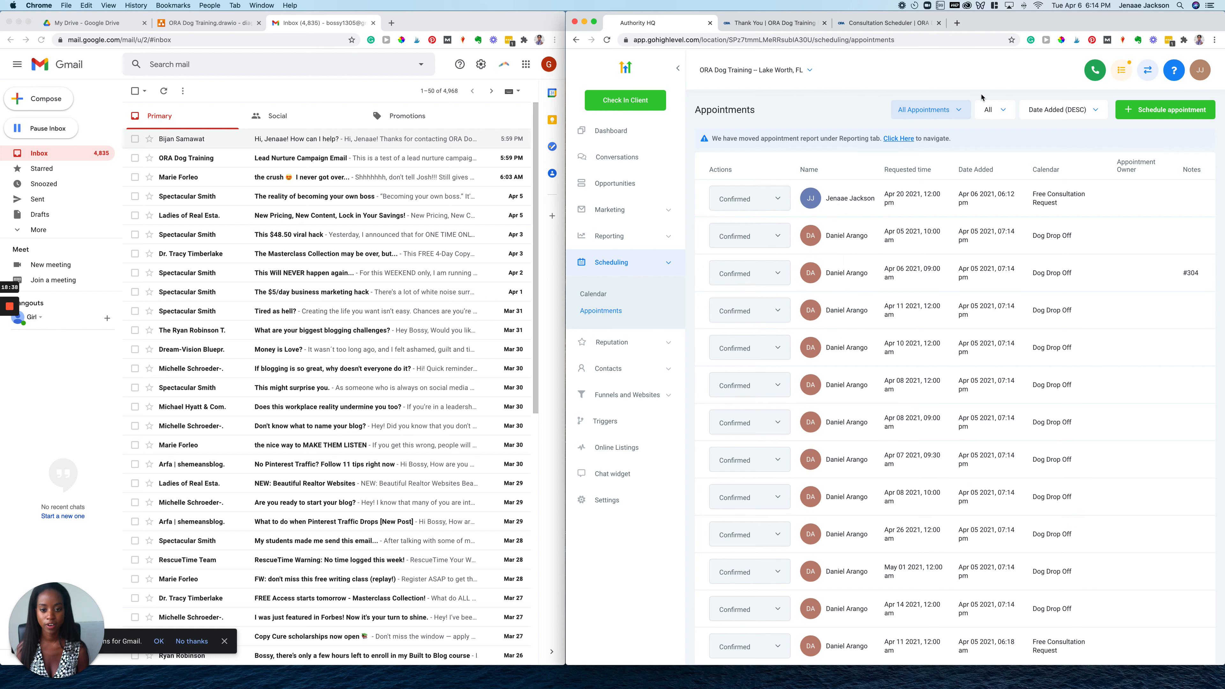
Check the consultation scheduled tag on the lead's pipeline card, then open the ORA Dog Training diagram
left_click(639, 182)
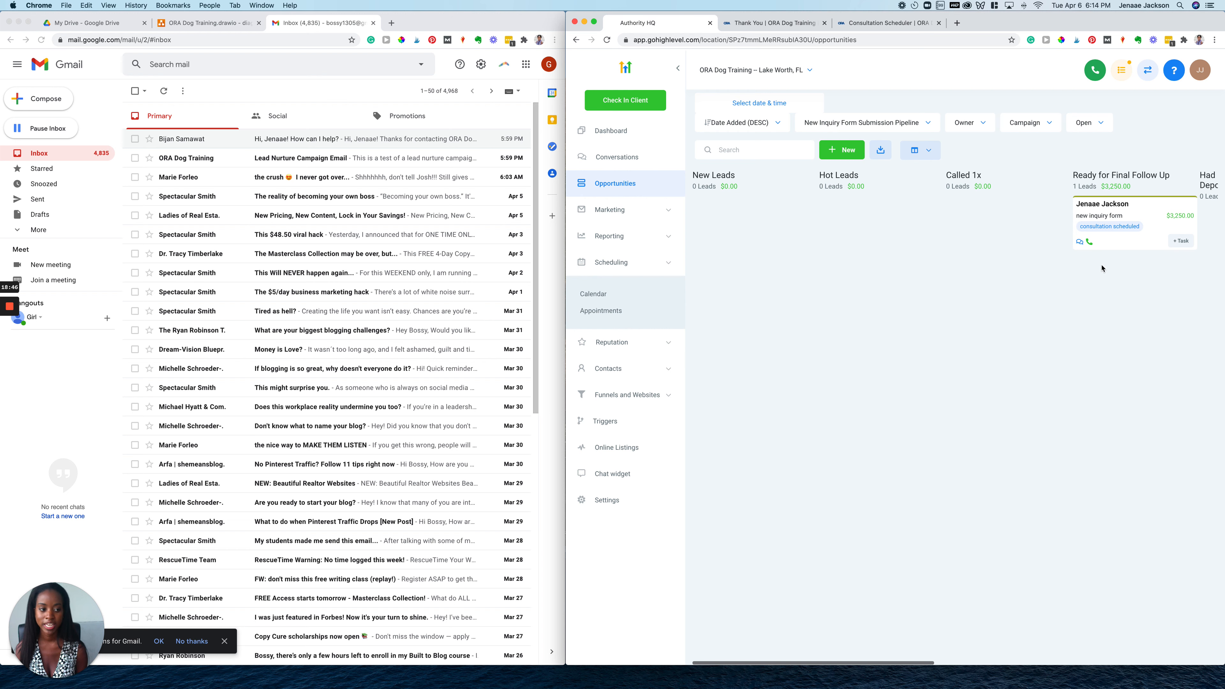
scroll(1100, 360, "right", 3)
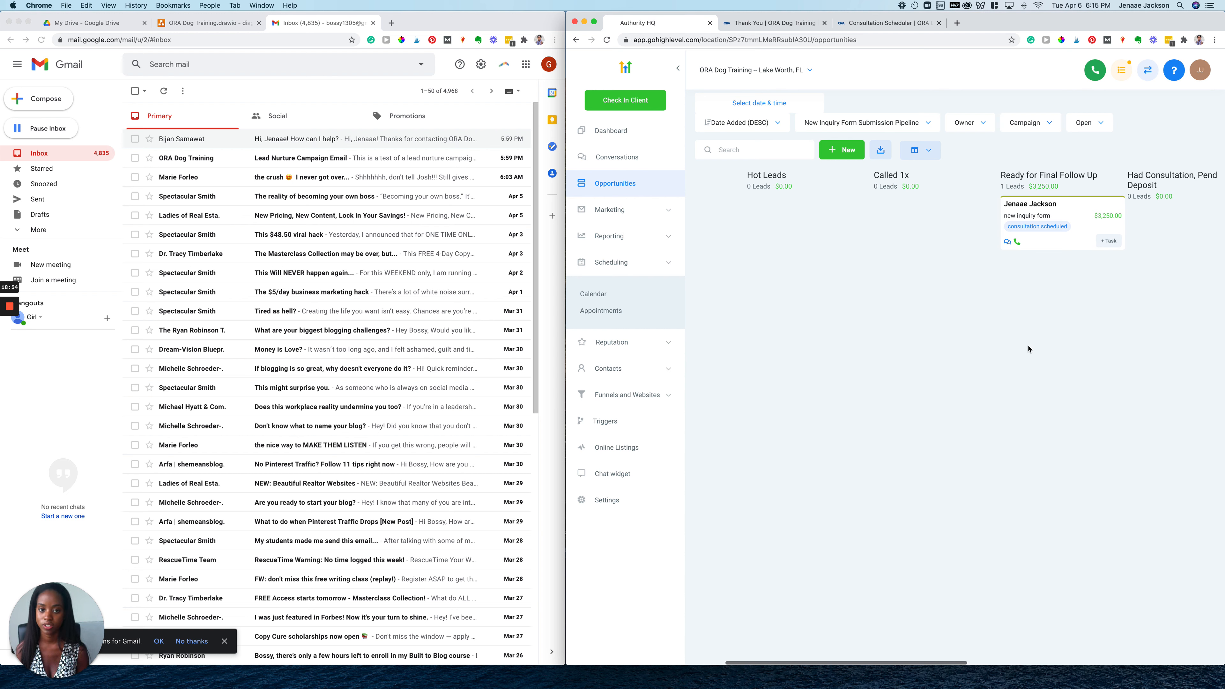
left_click(201, 24)
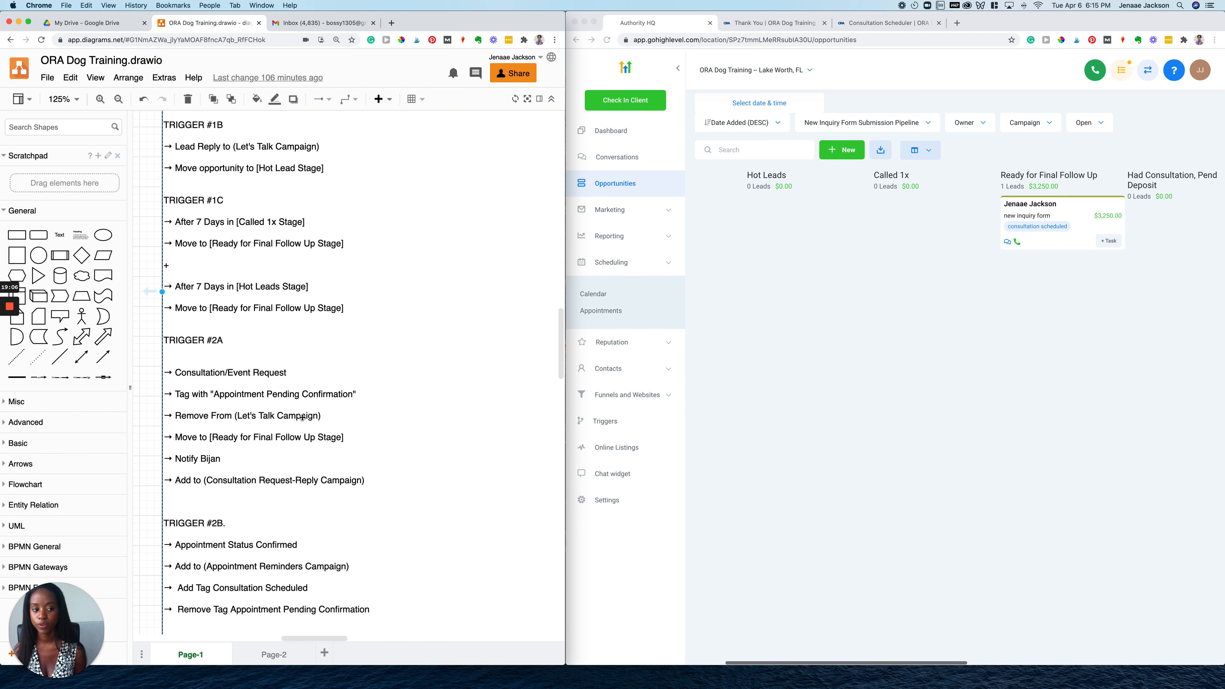
Review the test lead's opportunity details, then open the full Contacts smart list
left_click(1058, 200)
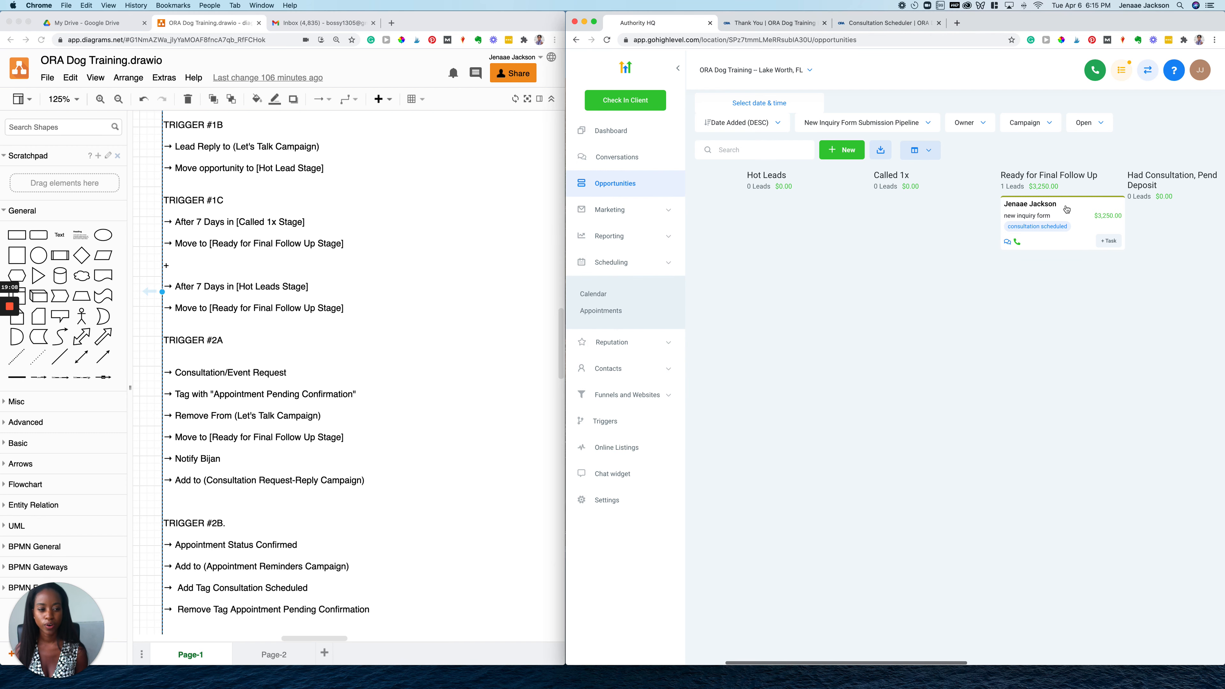
left_click(1066, 209)
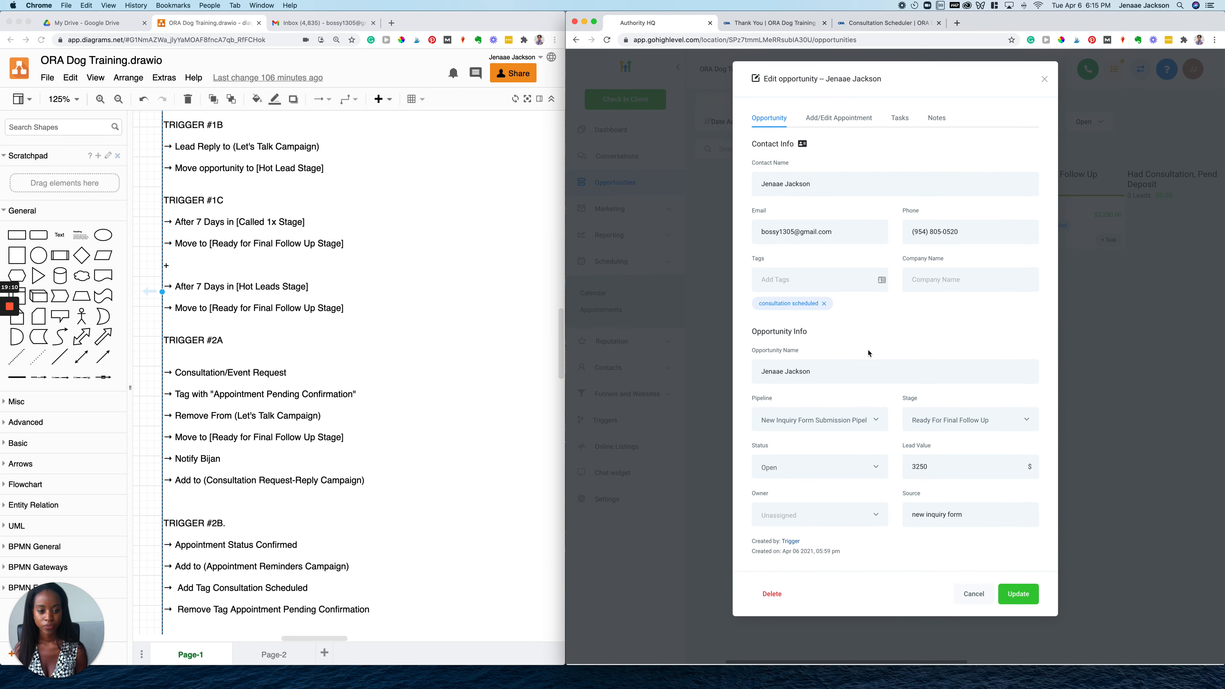
left_click(1045, 81)
left_click(607, 371)
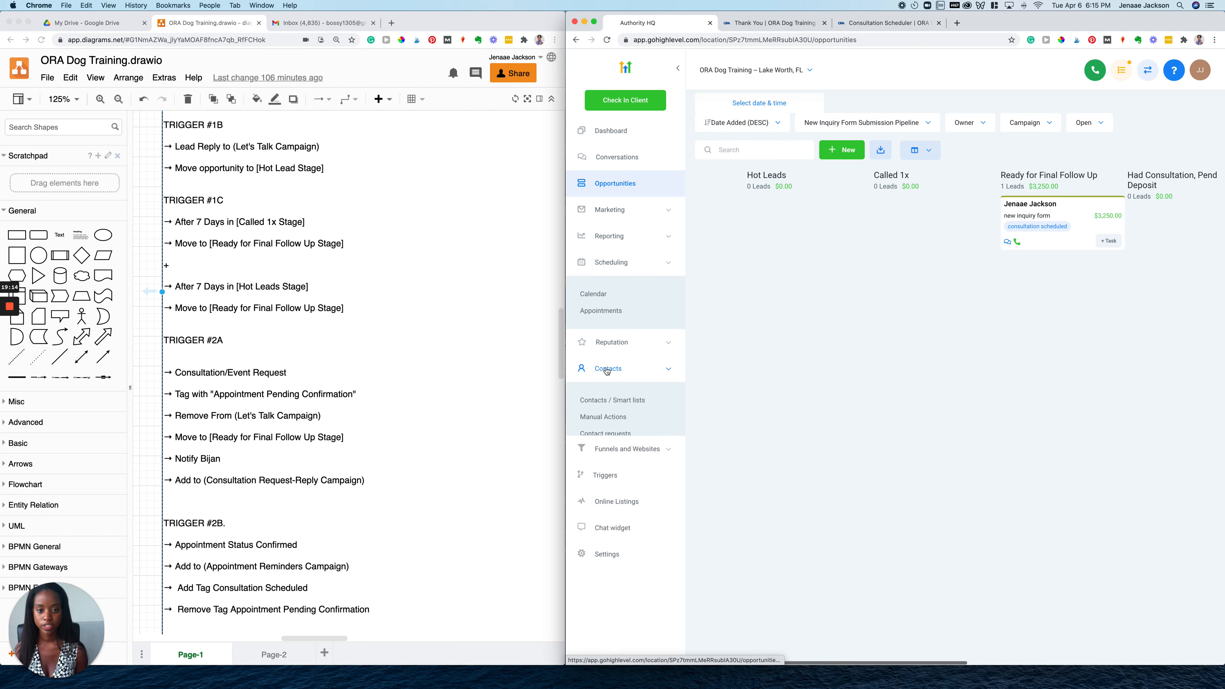
left_click(594, 399)
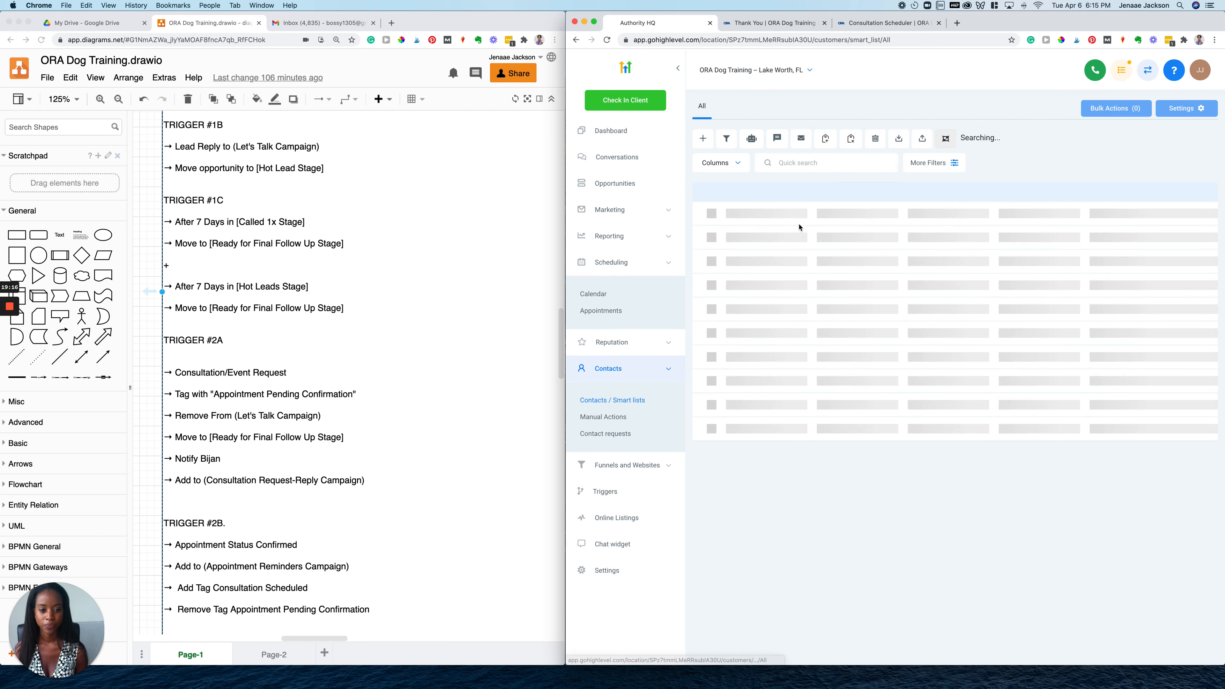
Look through the test lead's contact record, then return to the 9-record Contacts list
left_click(819, 236)
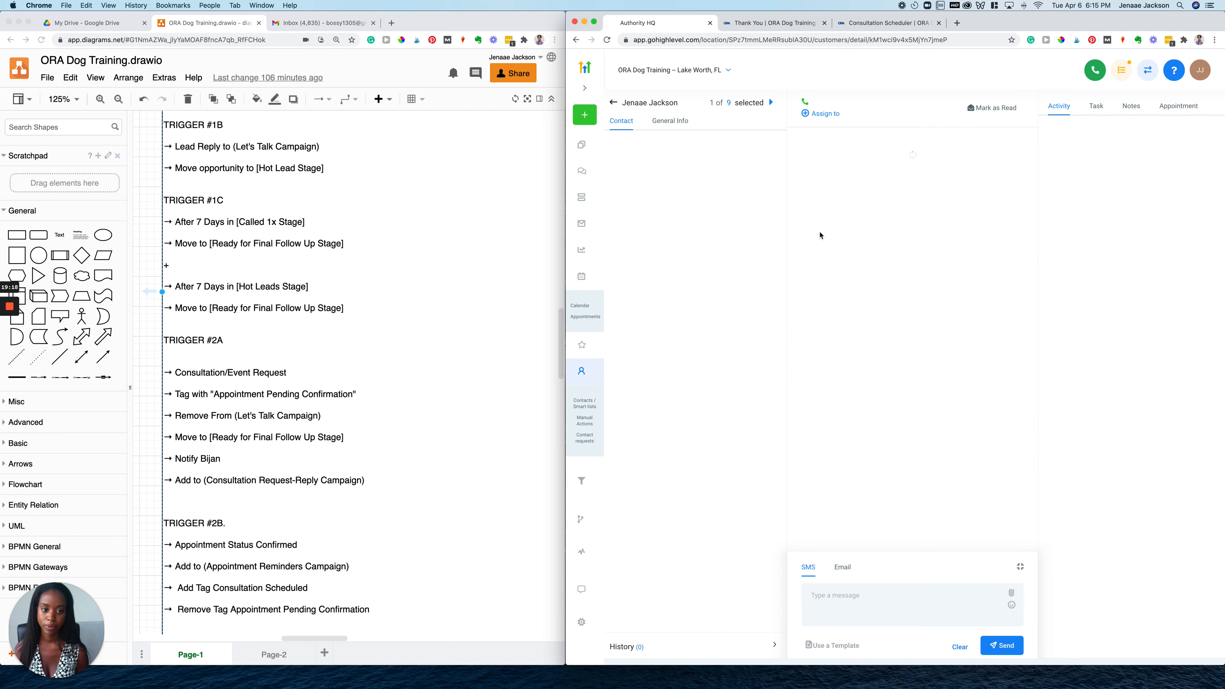
scroll(629, 485, "down", 5)
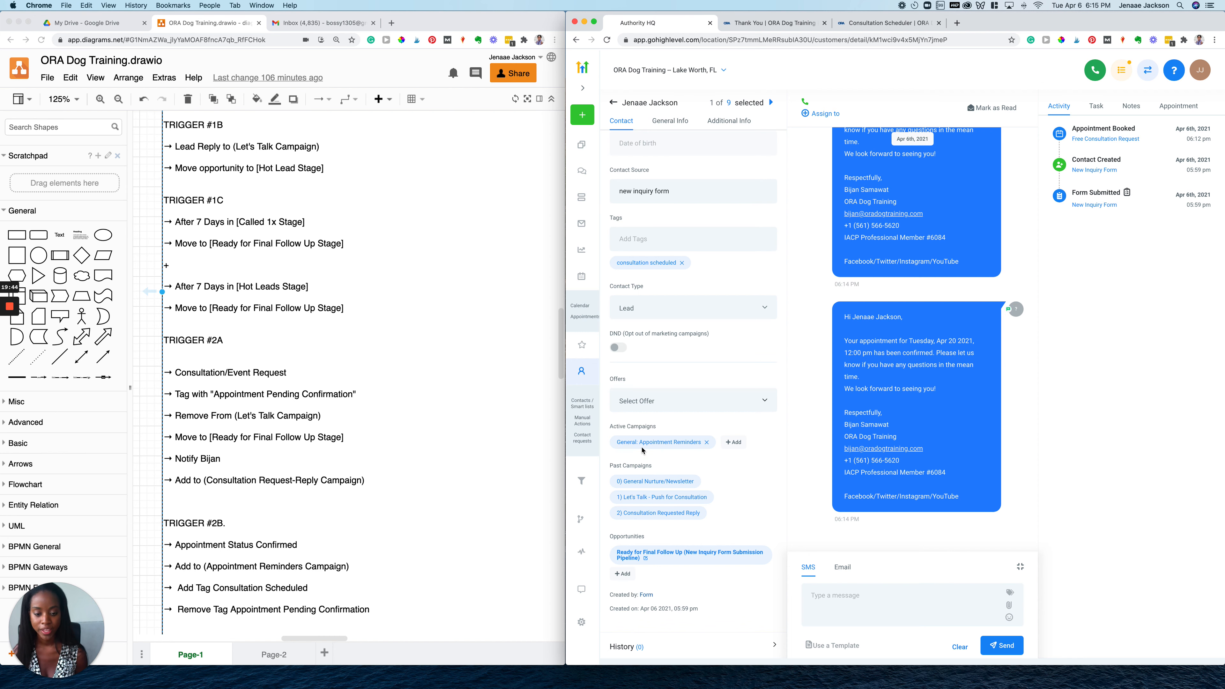
left_click(351, 426)
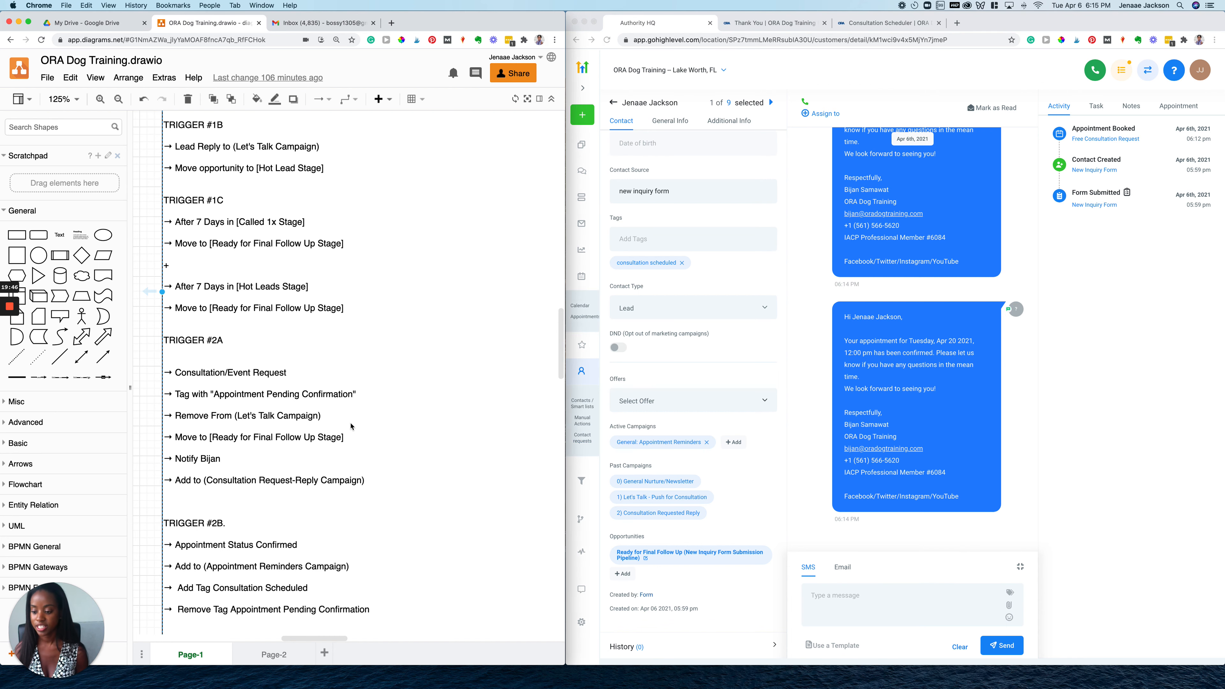
left_click(612, 103)
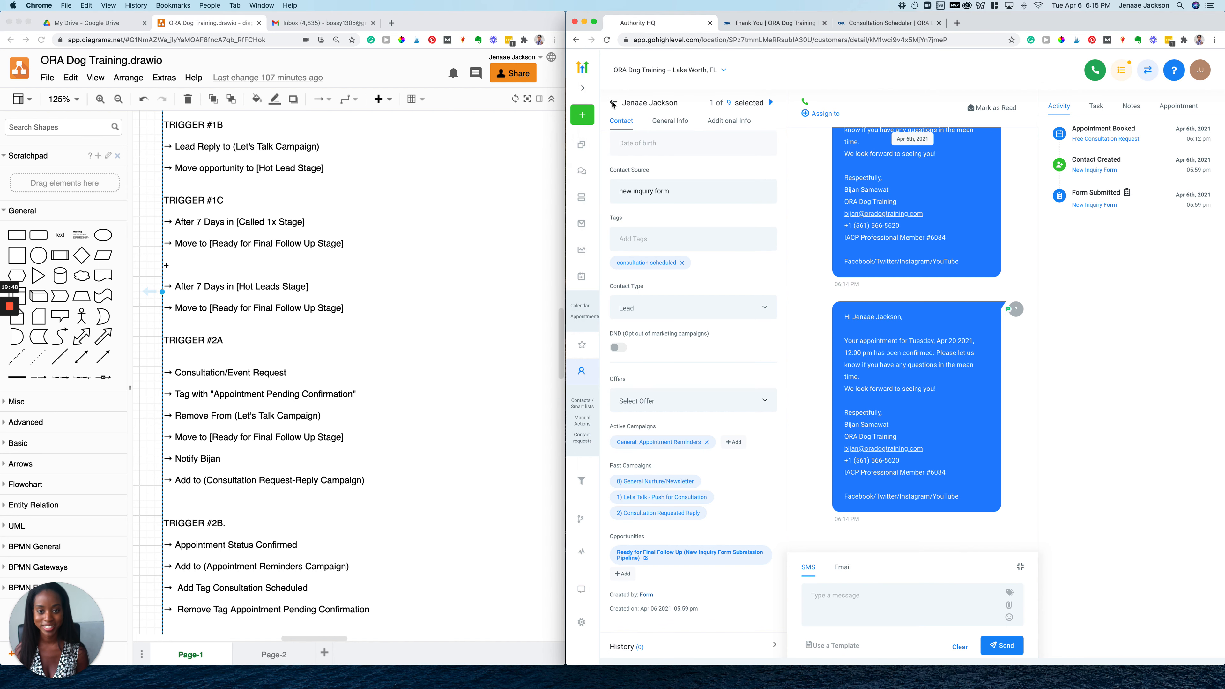
left_click(613, 103)
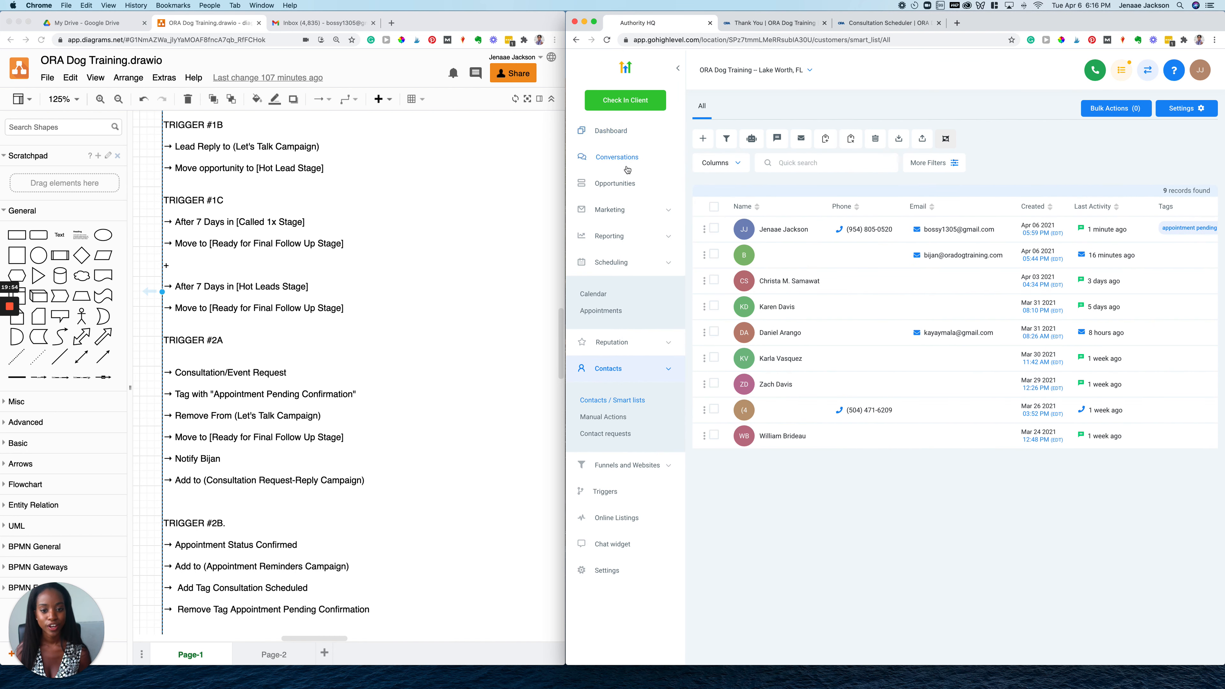
Open the Opportunities board and scroll to the $3,250.00 test lead in Ready for Final Follow Up
left_click(622, 183)
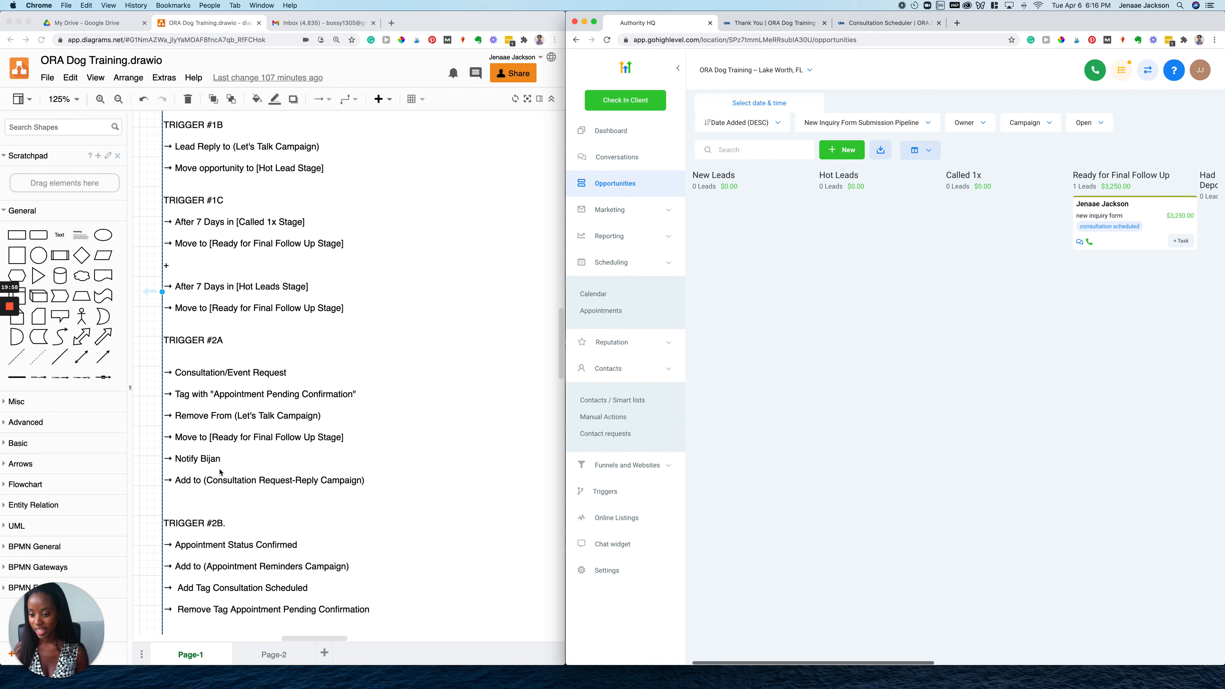
scroll(220, 472, "down", 5)
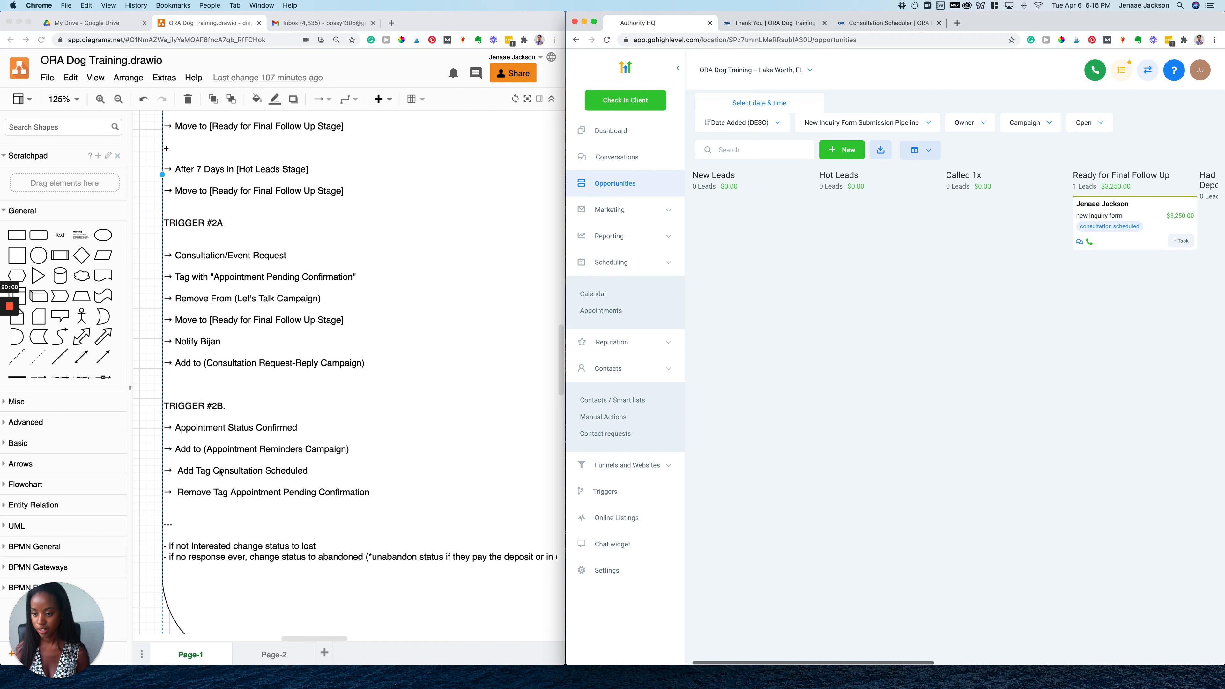
scroll(220, 472, "down", 1)
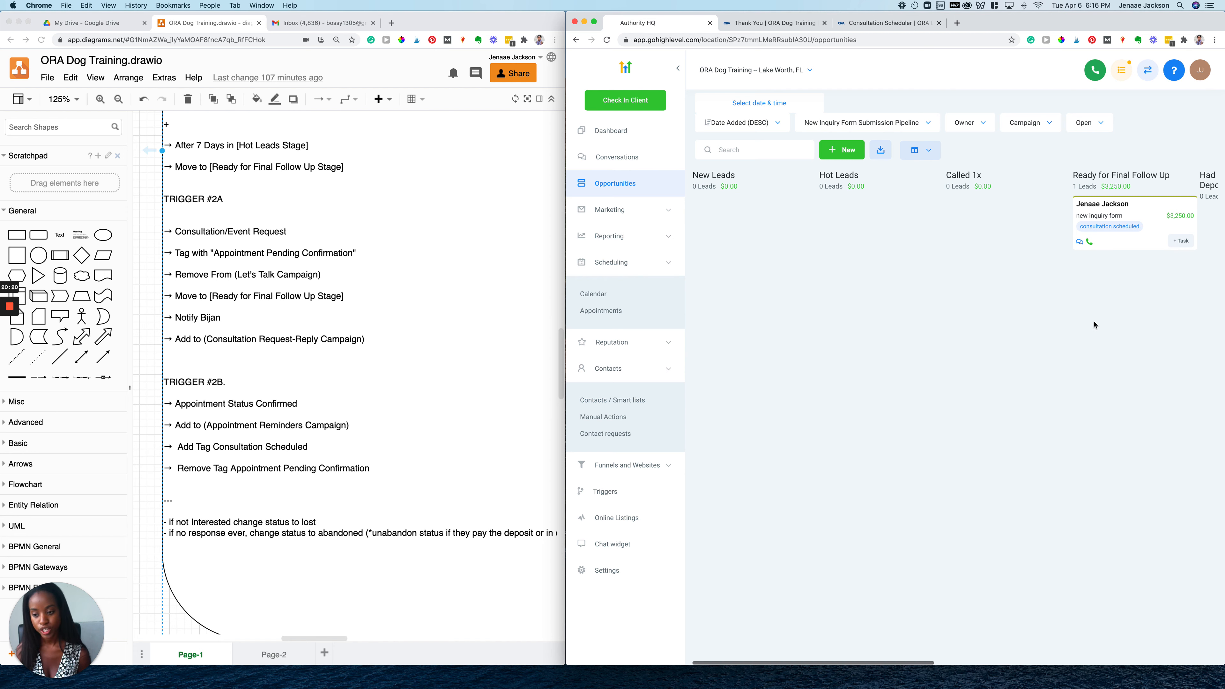
scroll(1093, 324, "right", 5)
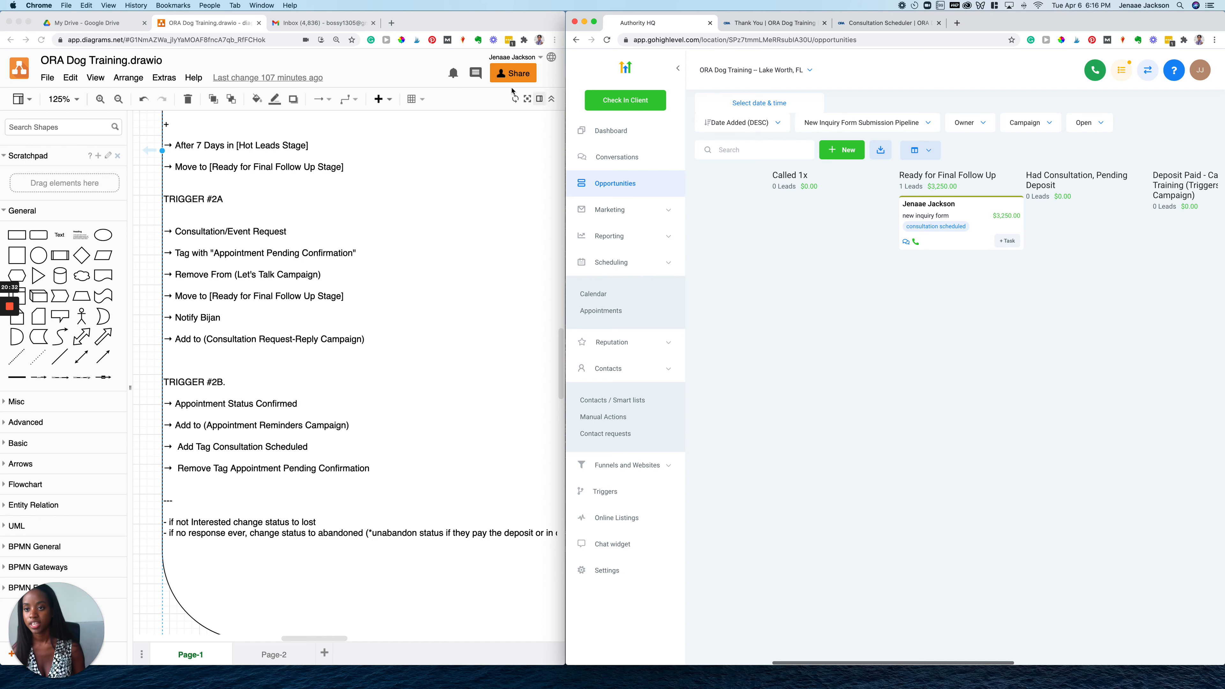
Read the 'Your appointment has been confirmed' email in Gmail, then go back to the draw.io diagram
left_click(308, 27)
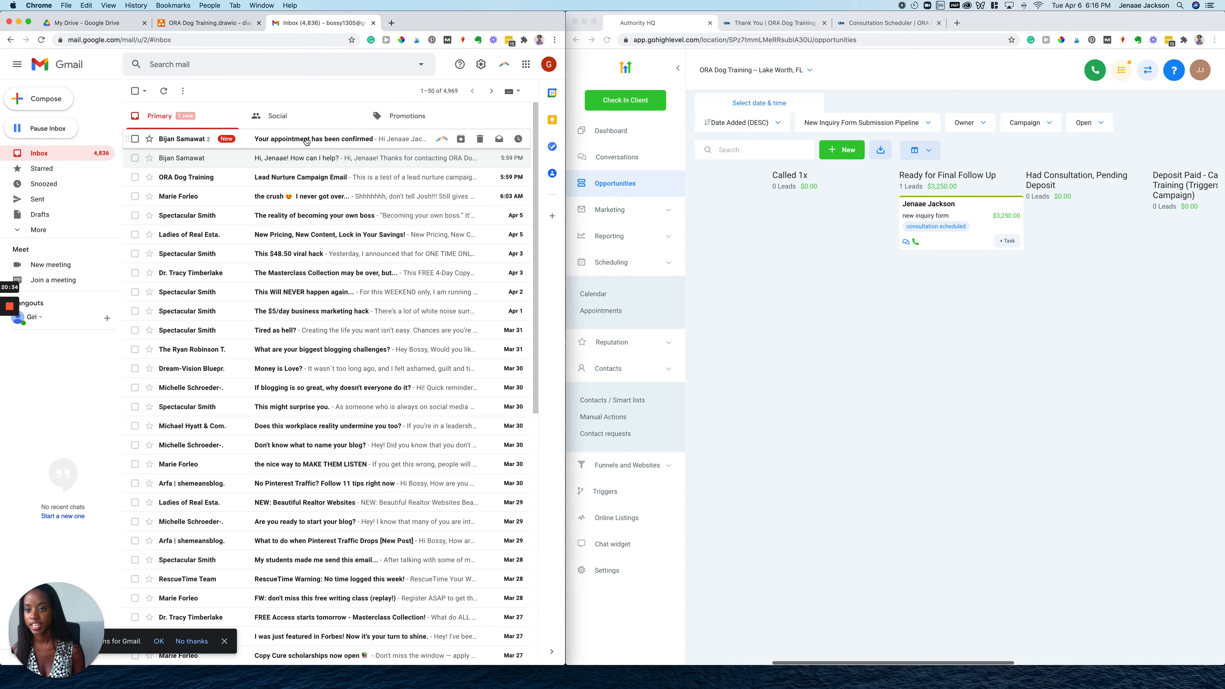
left_click(306, 140)
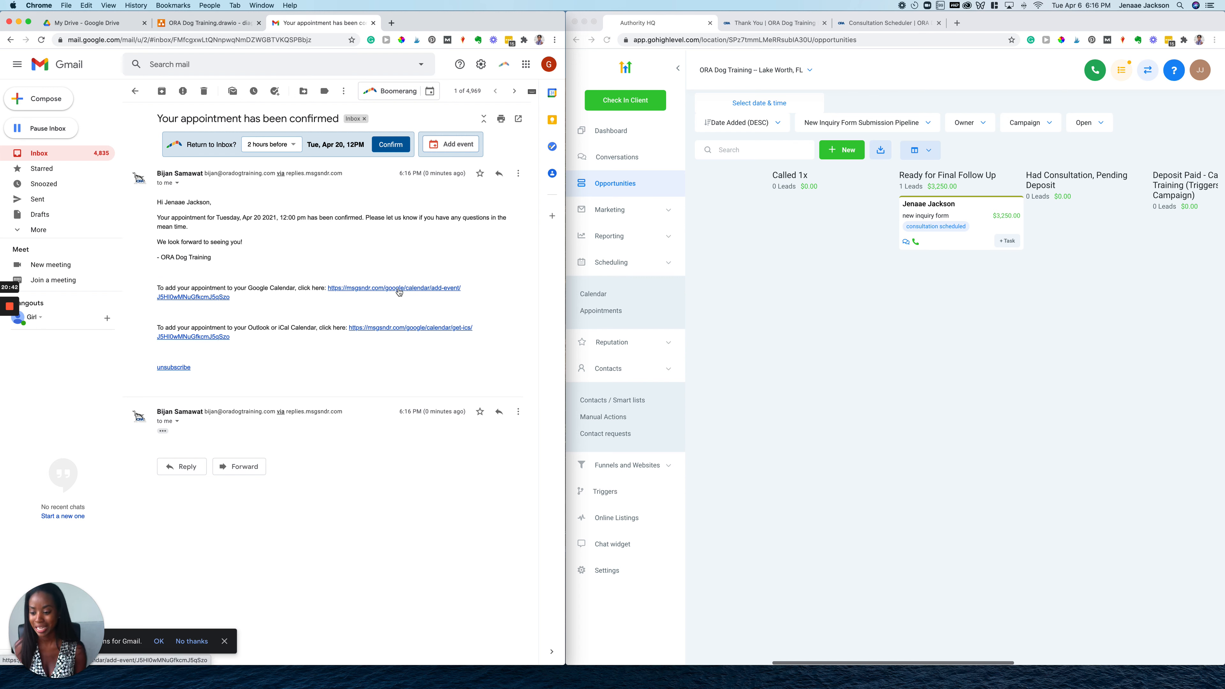
left_click(195, 25)
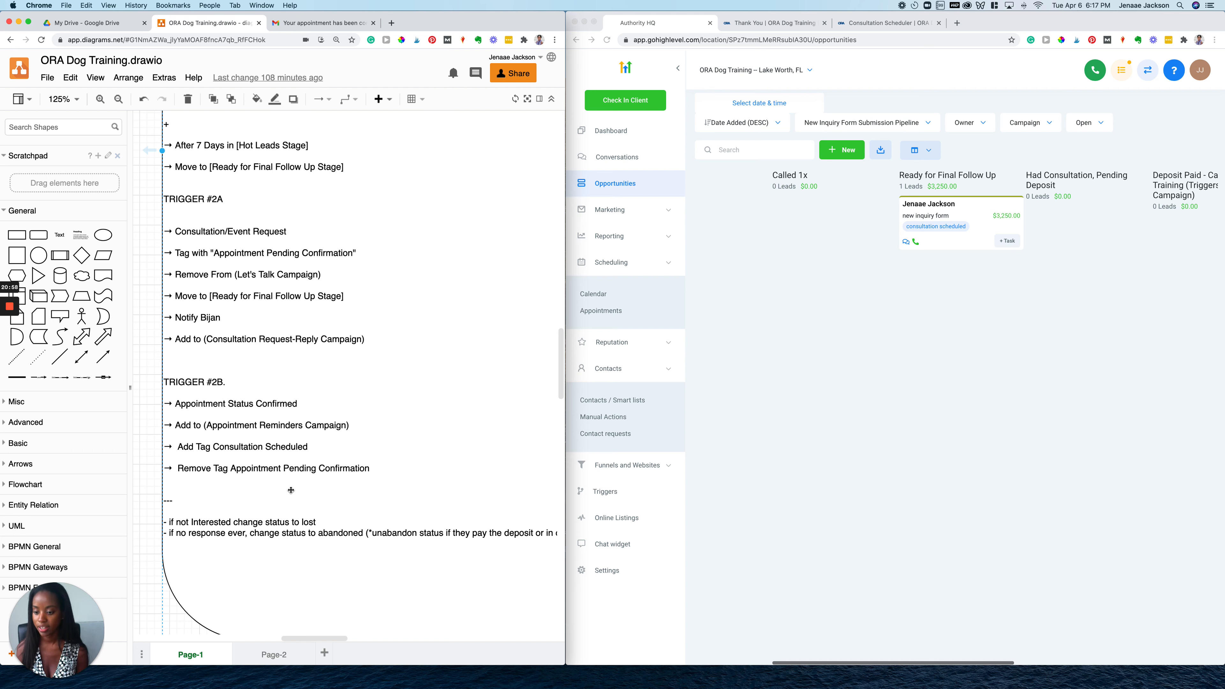
Drag the $3,250.00 test lead from Ready for Final Follow Up into Had Consultation, Pending Deposit
scroll(291, 490, "down", 4)
scroll(943, 313, "right", 1)
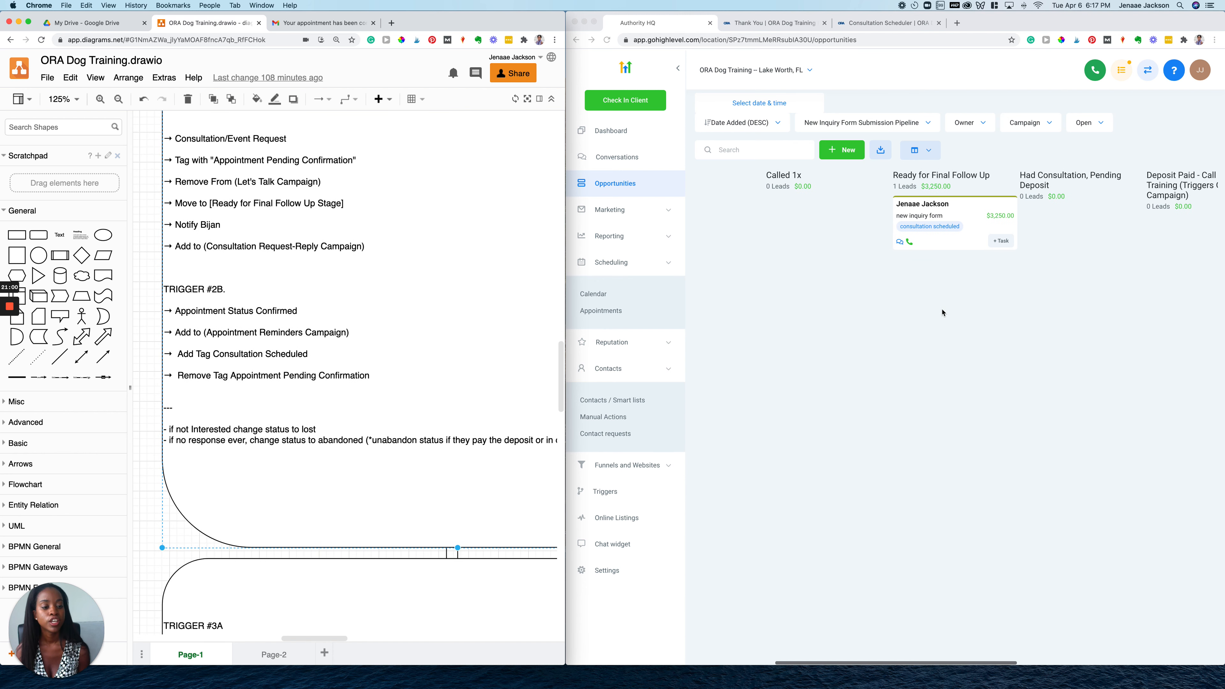
scroll(943, 313, "right", 1)
left_click(943, 312)
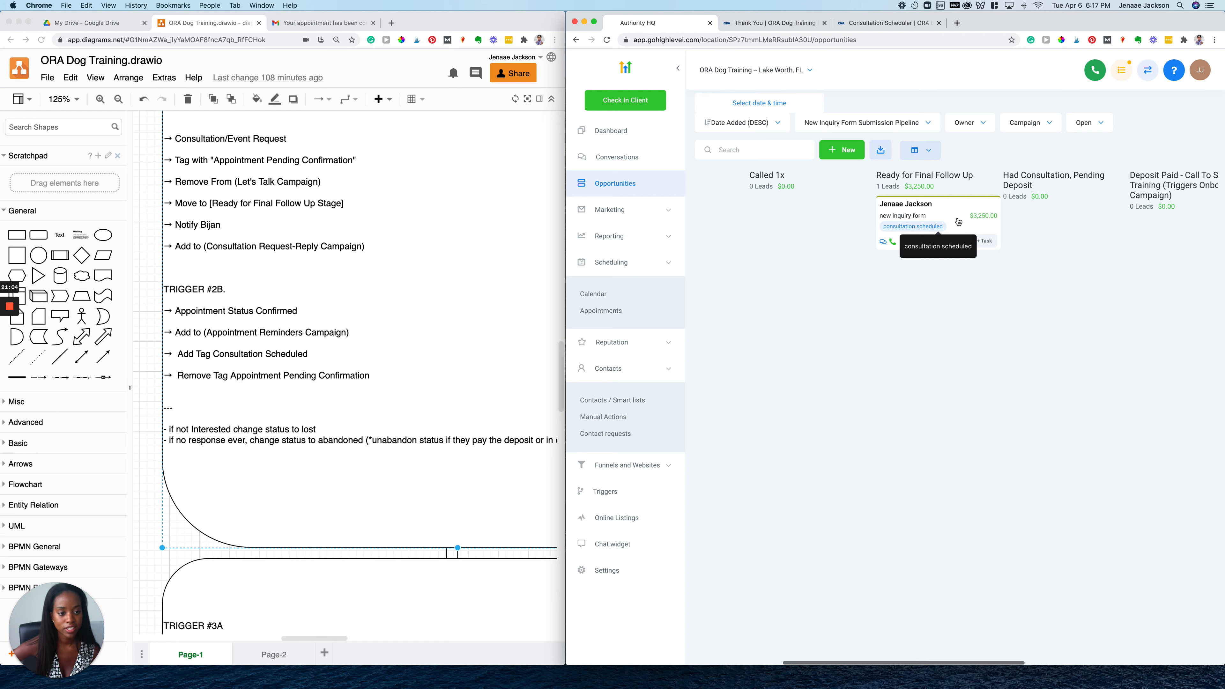
scroll(898, 270, "right", 4)
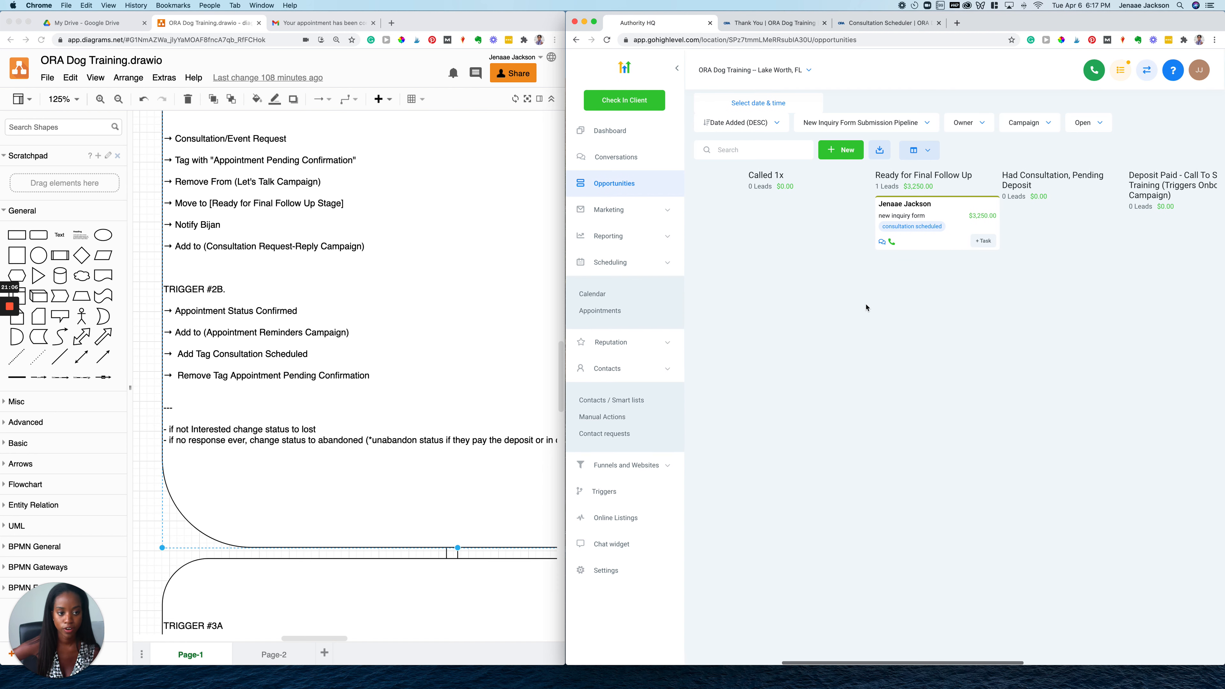
scroll(1001, 178, "right", 4)
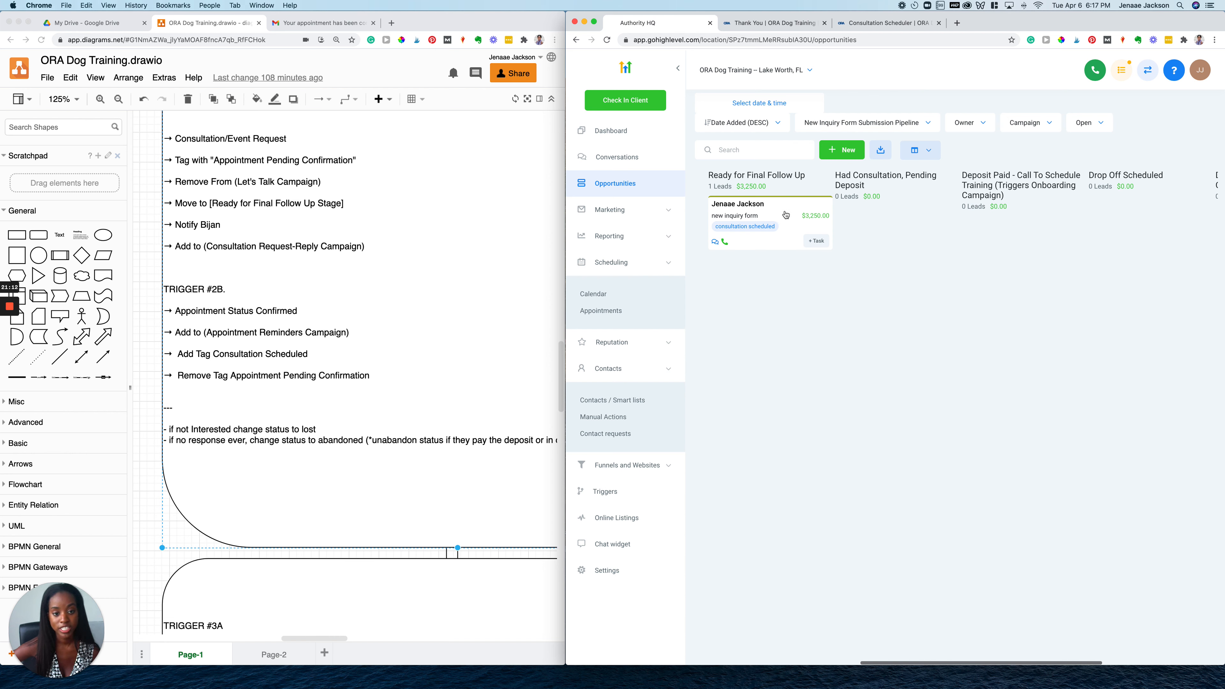
mouse_move(785, 214)
left_mouse_down()
mouse_move(820, 329)
mouse_move(812, 503)
mouse_move(779, 219)
left_mouse_up()
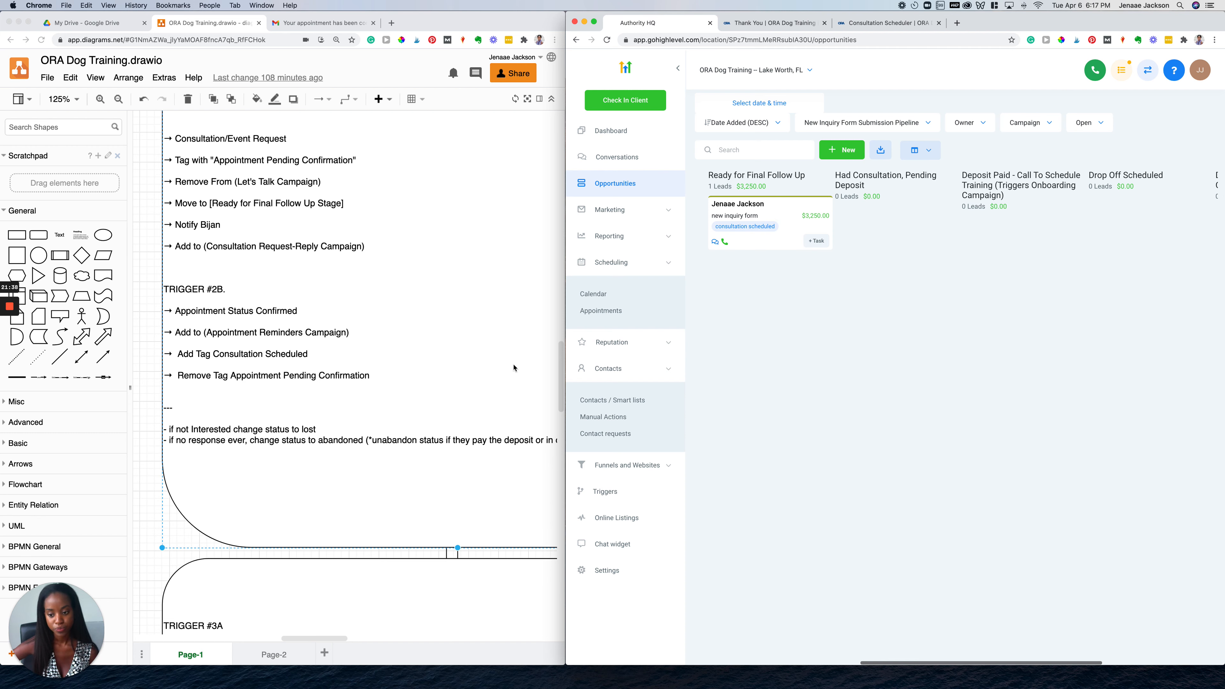
scroll(514, 367, "down", 3)
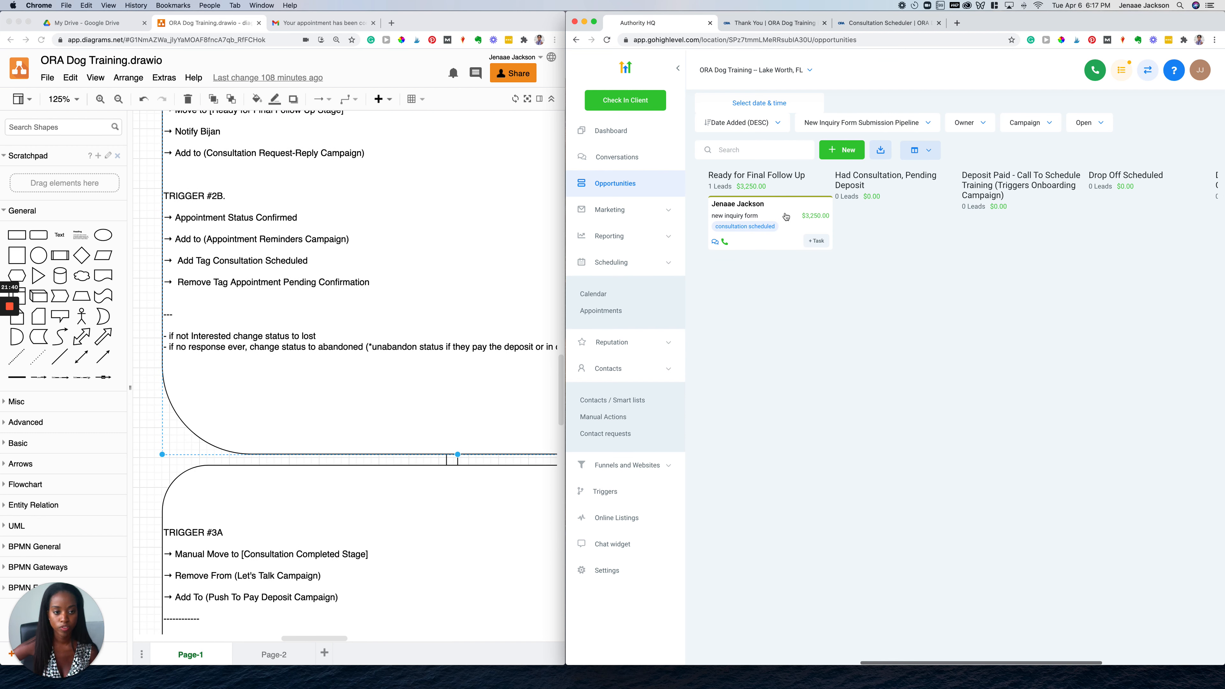
left_click_drag(786, 217, 908, 214)
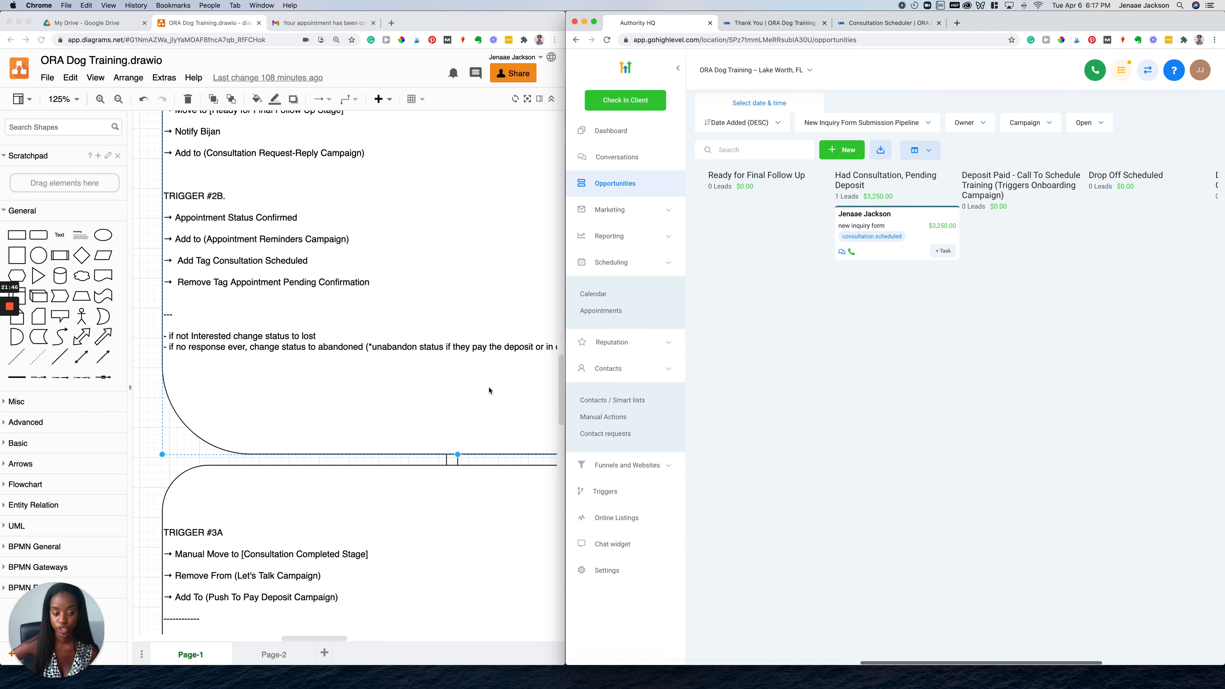
scroll(489, 390, "down", 2)
scroll(488, 390, "down", 4)
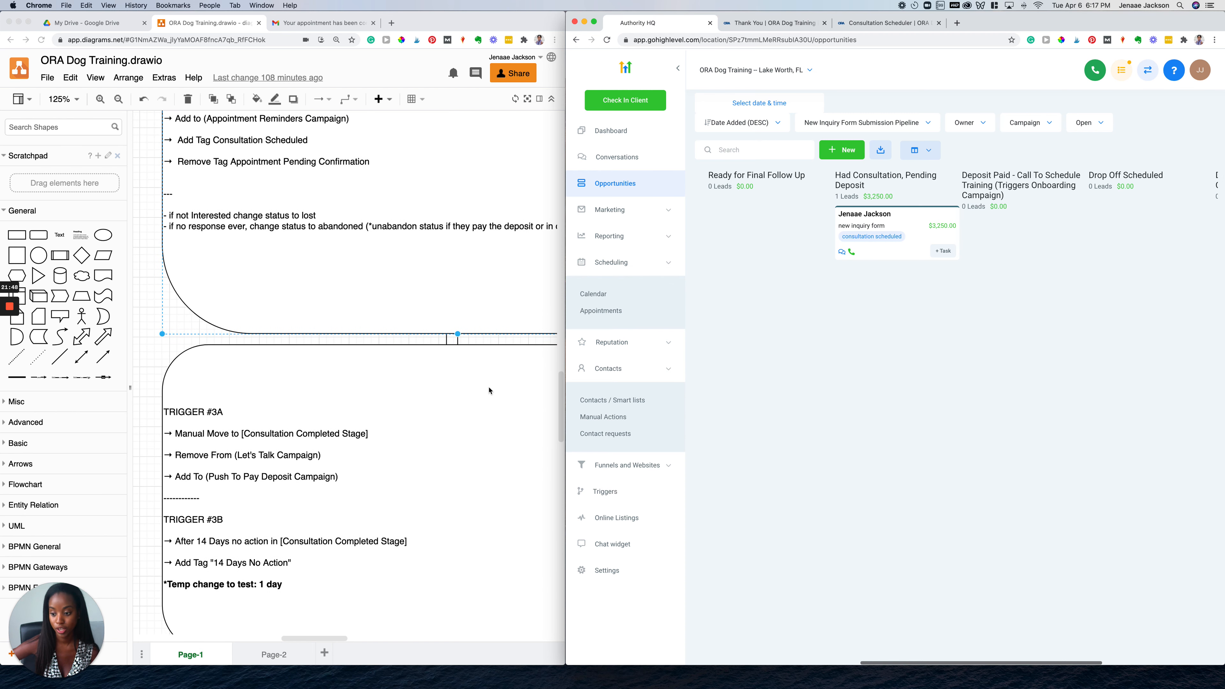
scroll(216, 381, "down", 5)
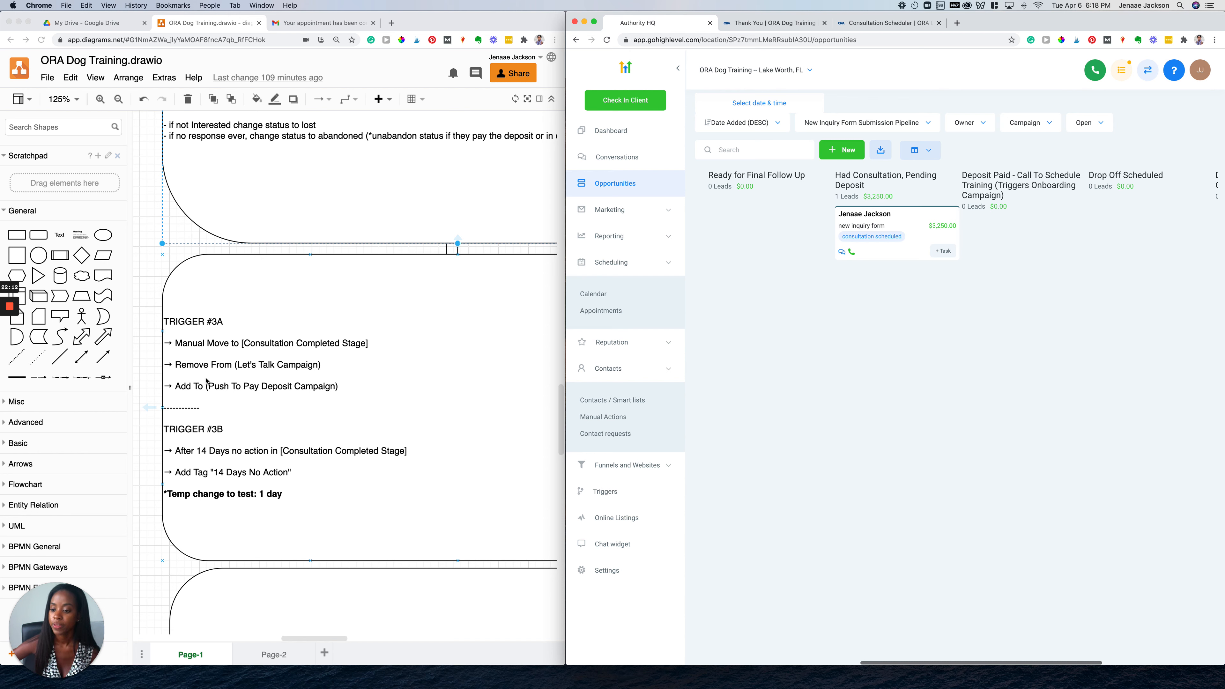
left_click(187, 386)
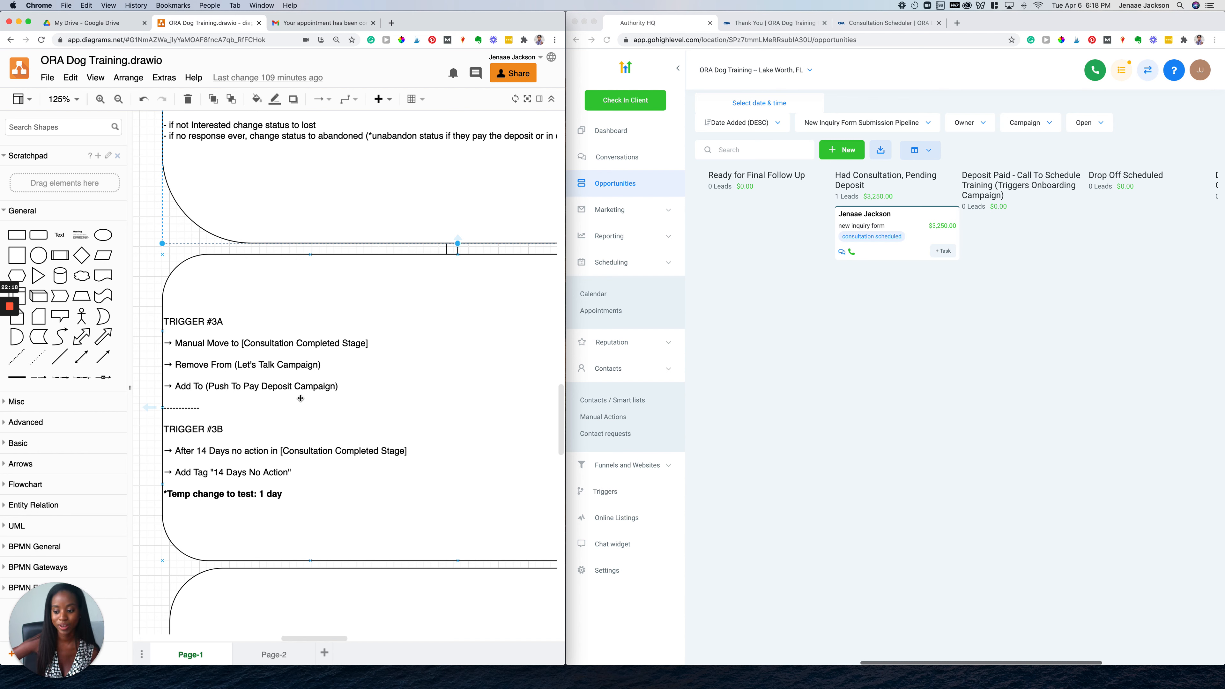
left_click(295, 24)
Read the 'Next steps for dog training' email, then return to the TRIGGER #3A and #3B notes
left_click(74, 158)
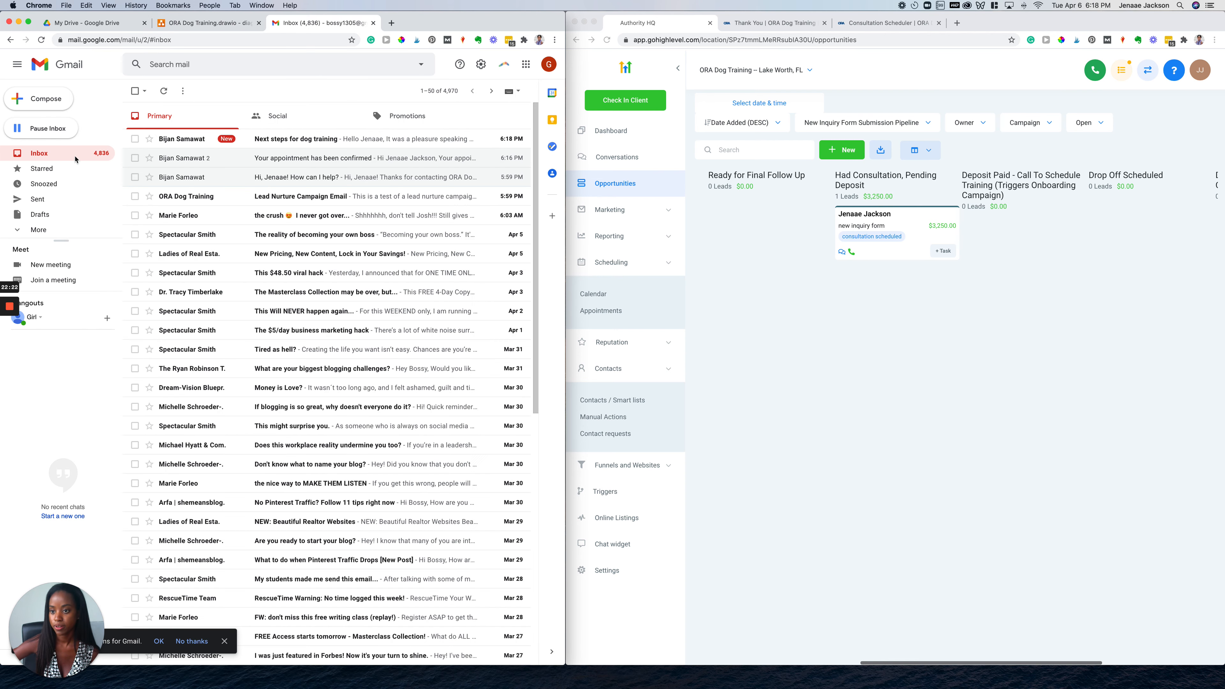
left_click(305, 140)
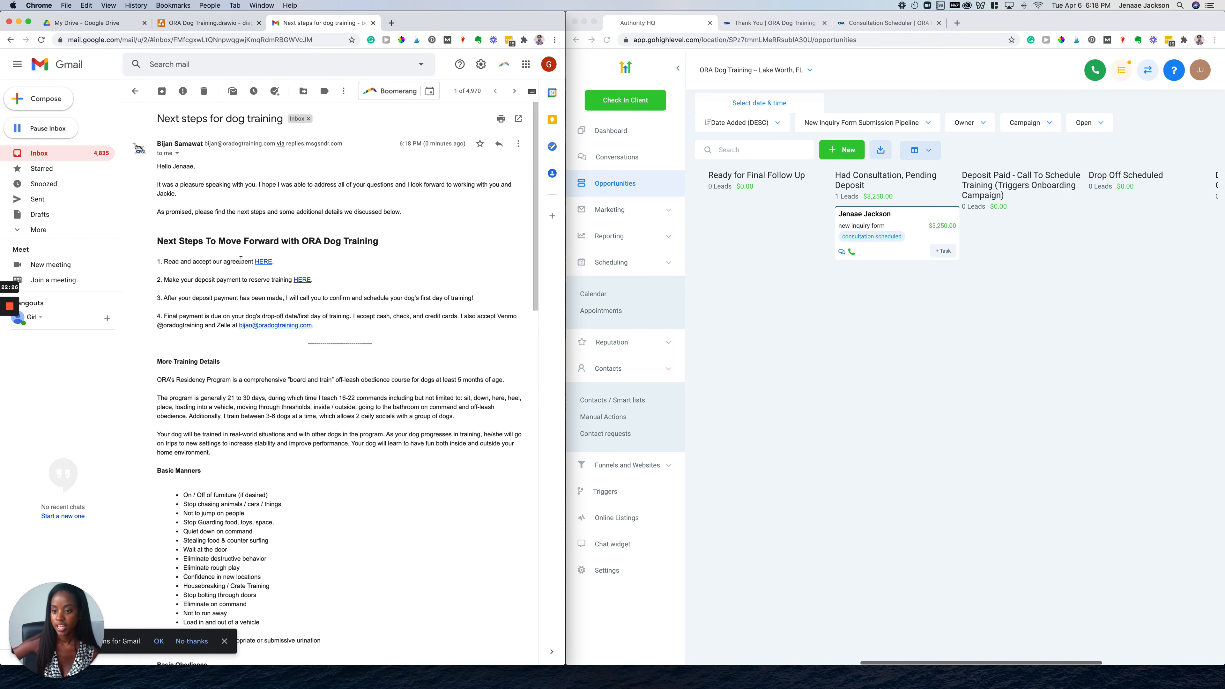
scroll(183, 492, "down", 15)
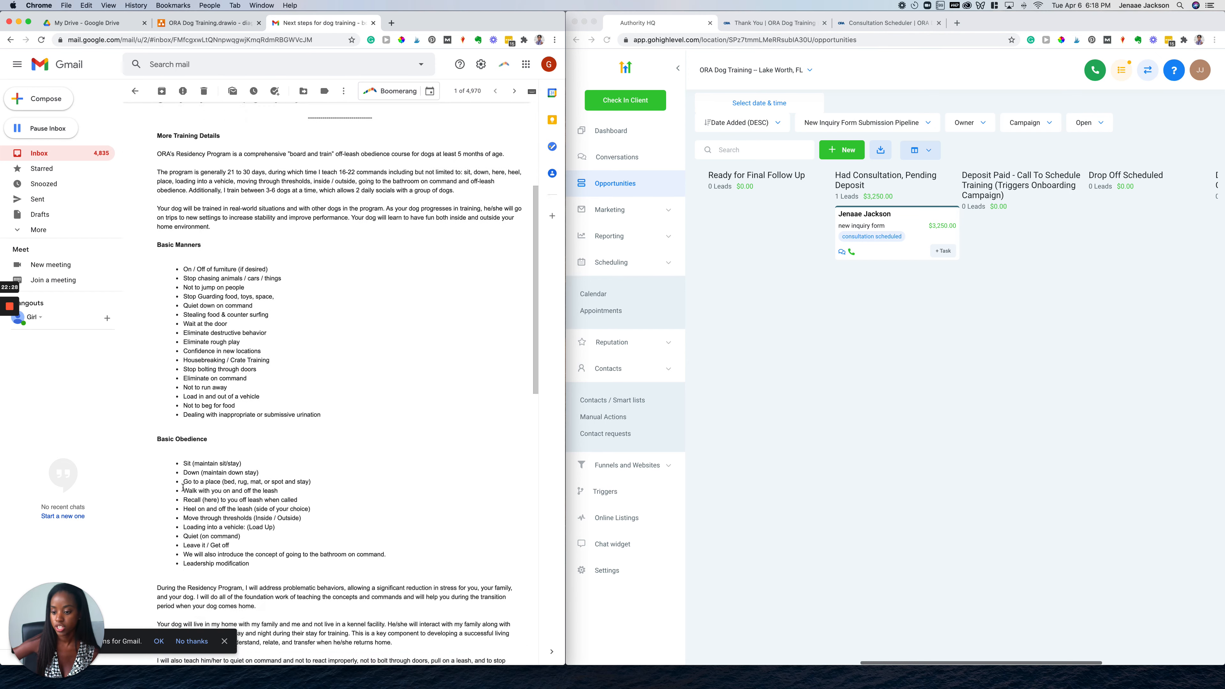
scroll(183, 487, "up", 13)
scroll(183, 487, "up", 3)
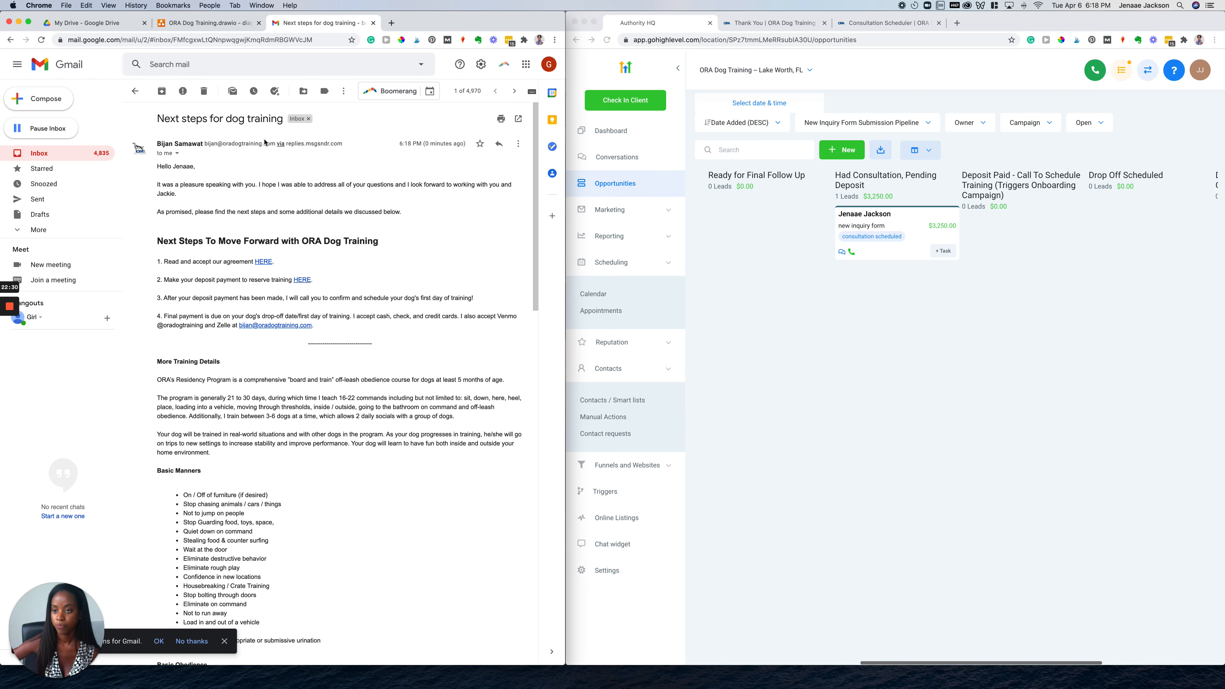
left_click(206, 24)
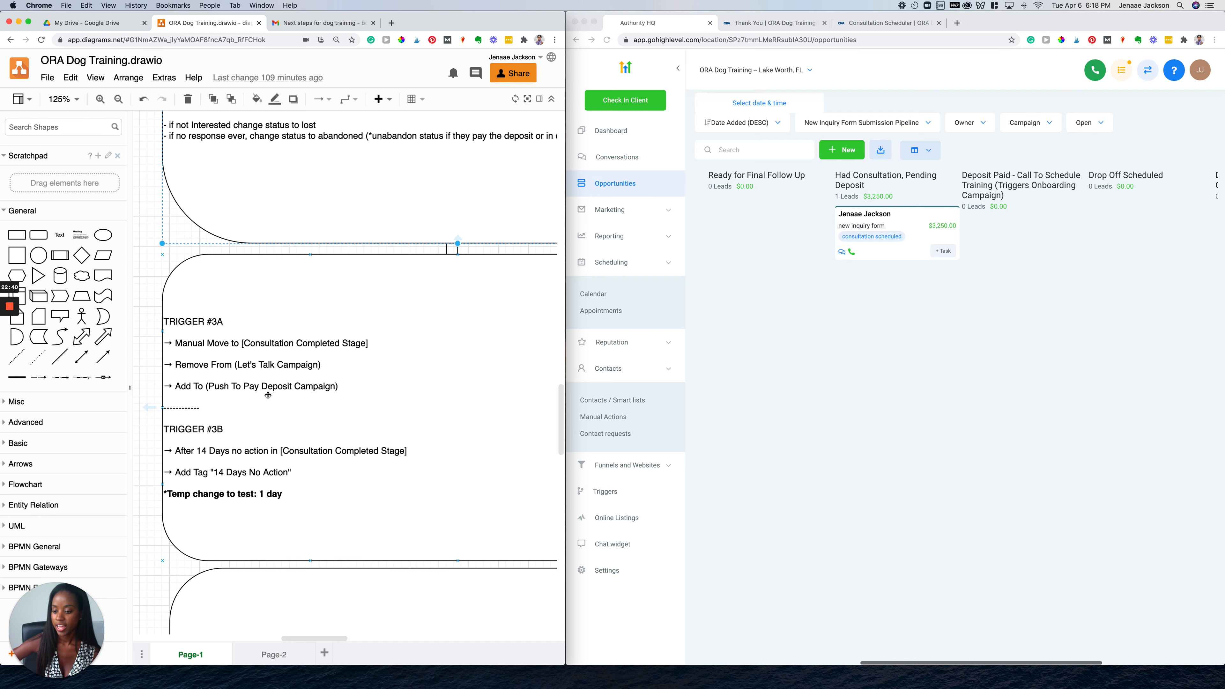
scroll(268, 394, "down", 1)
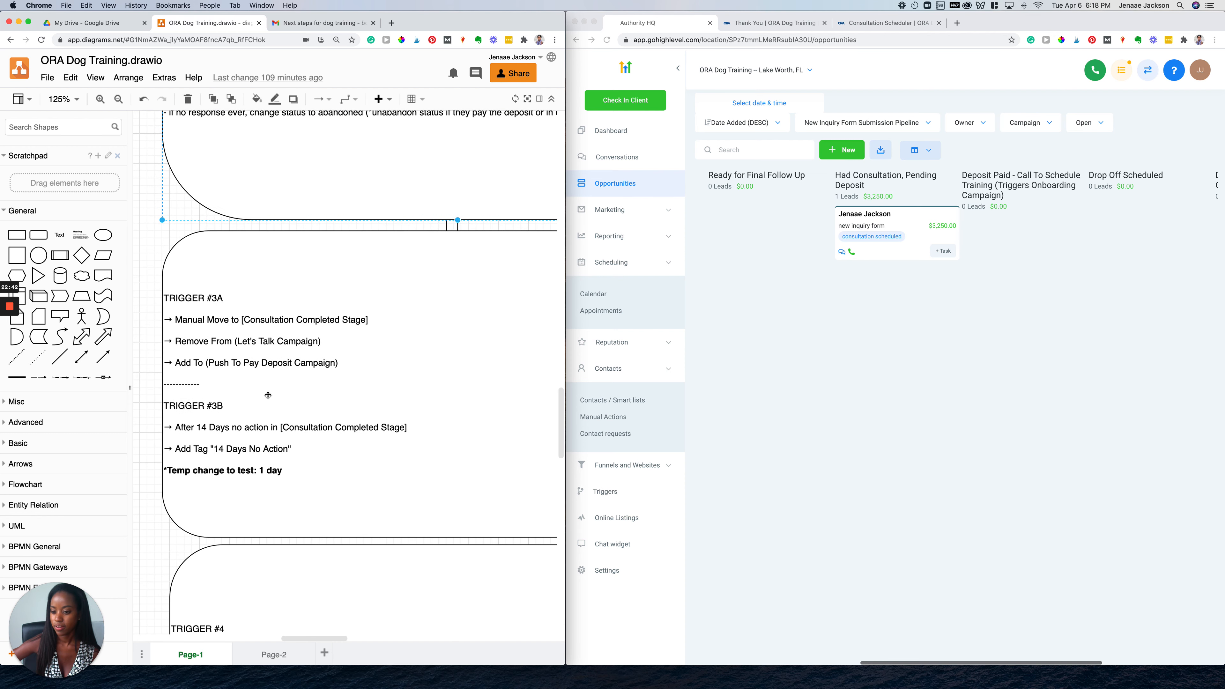
scroll(268, 395, "down", 2)
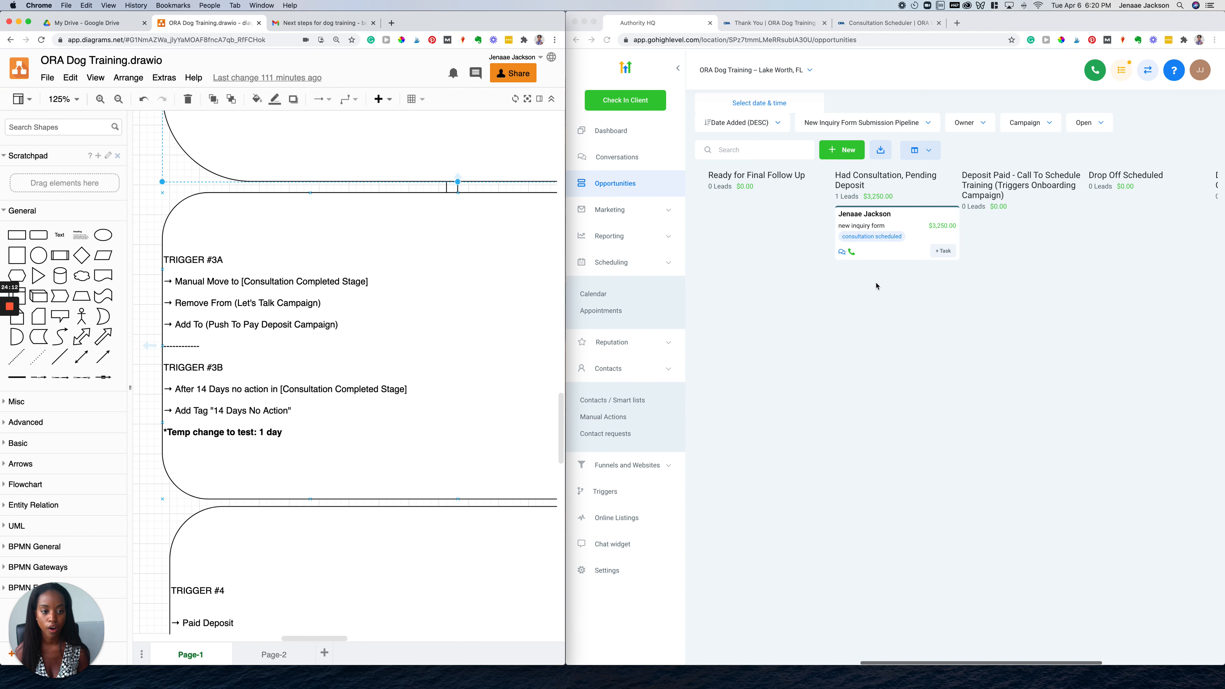
scroll(279, 425, "down", 5)
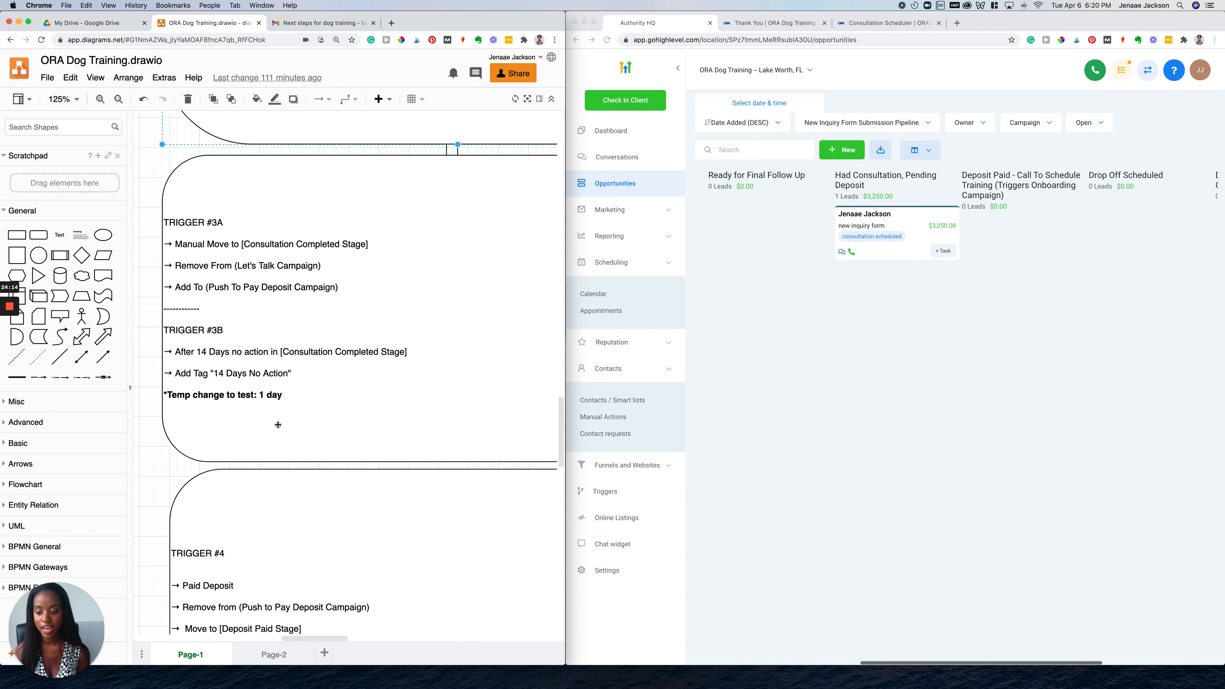
scroll(278, 424, "down", 2)
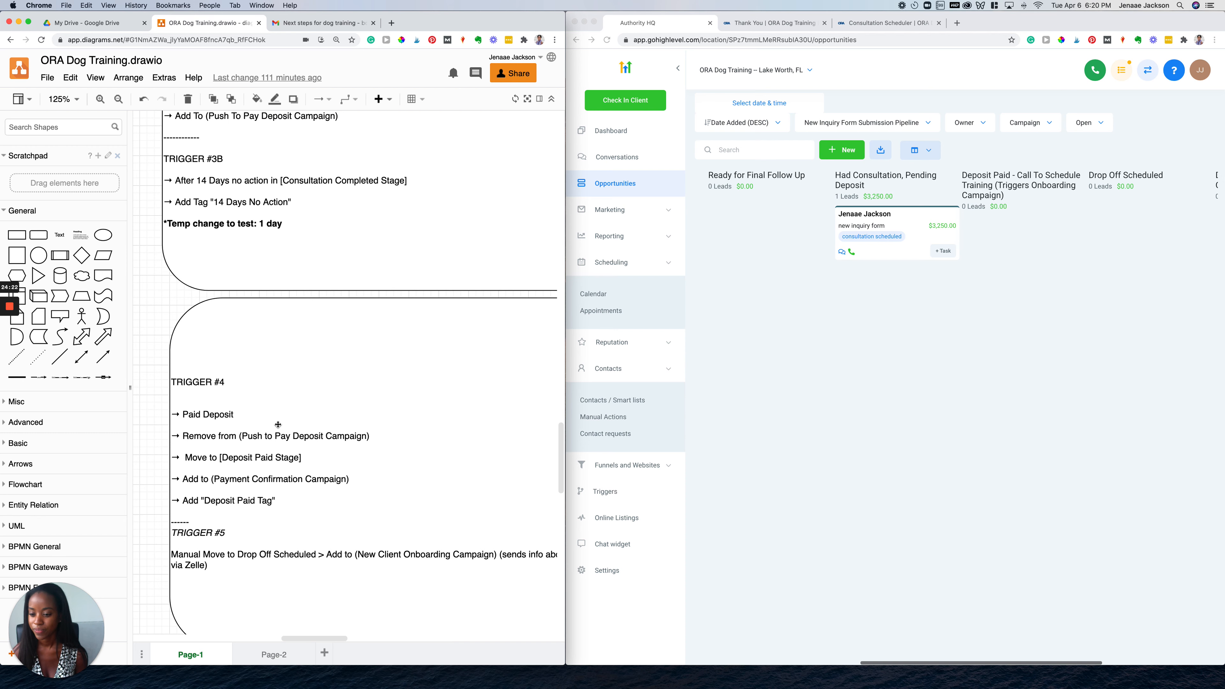
scroll(278, 425, "down", 2)
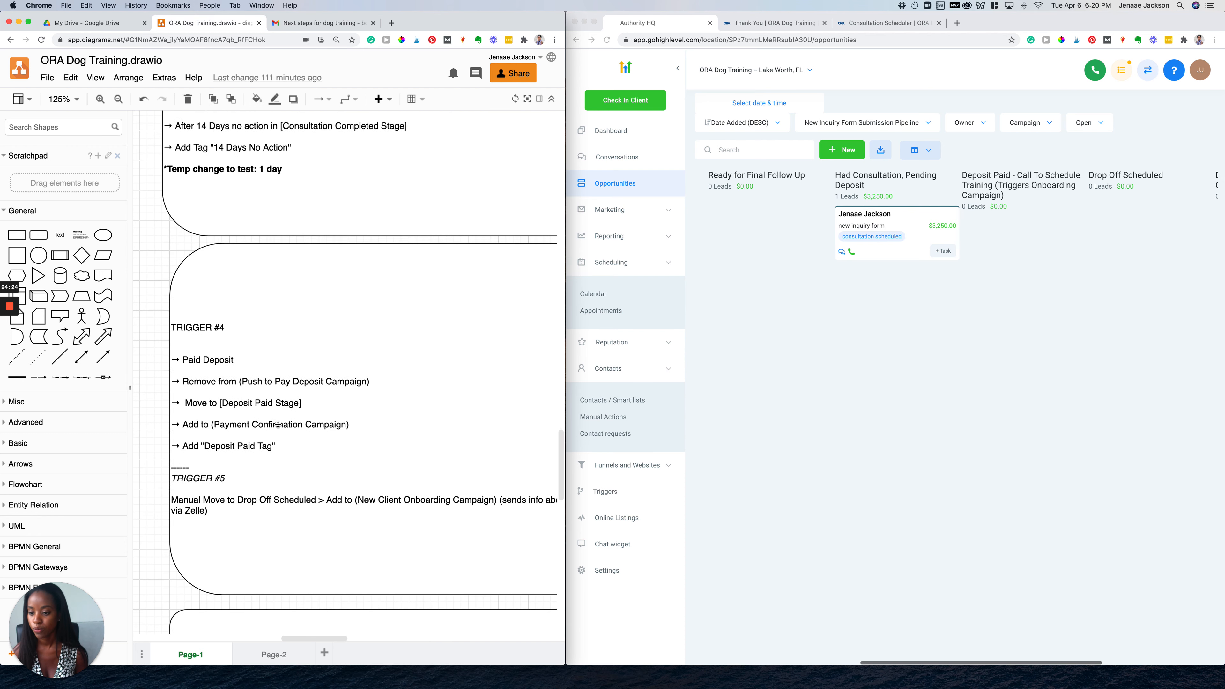
scroll(278, 425, "down", 5)
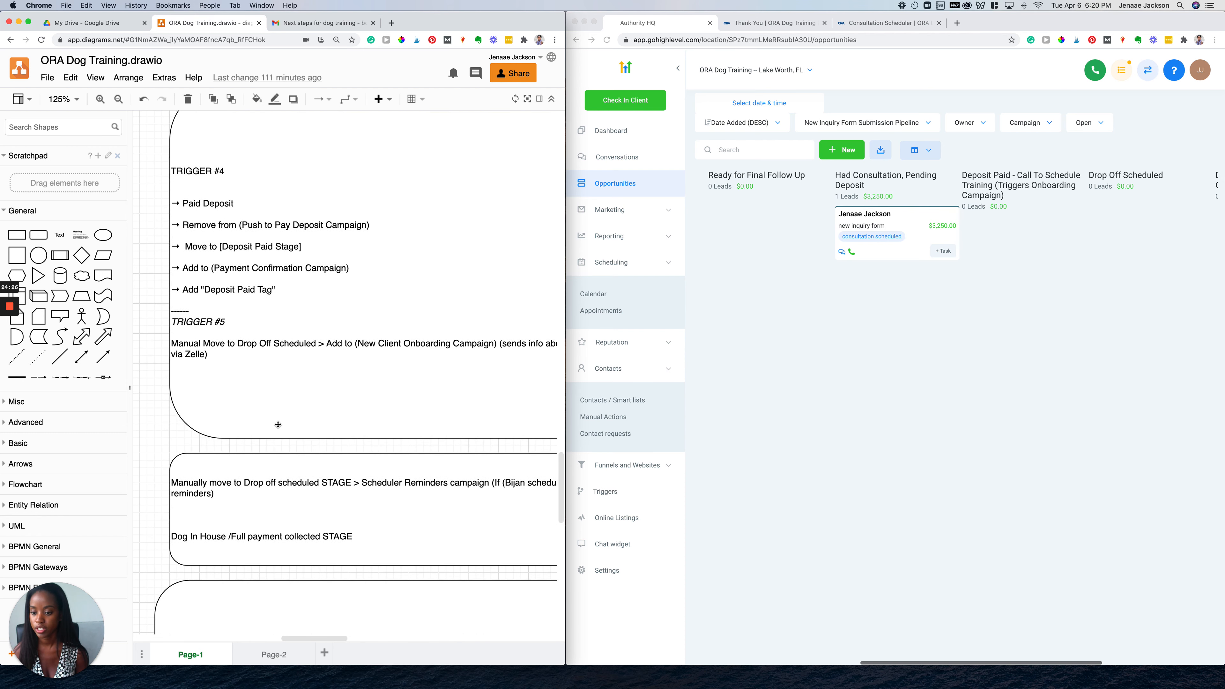
scroll(278, 424, "up", 14)
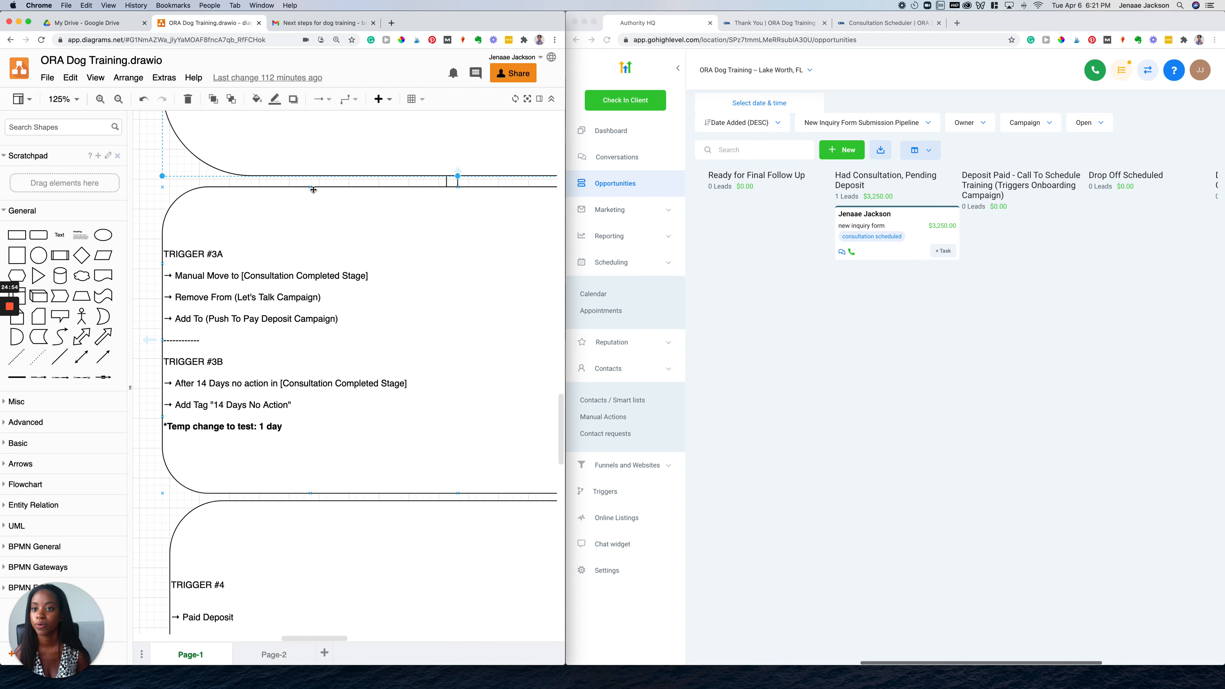
From the Next steps email, open the agreement HERE link in a new tab and view it
left_click(332, 24)
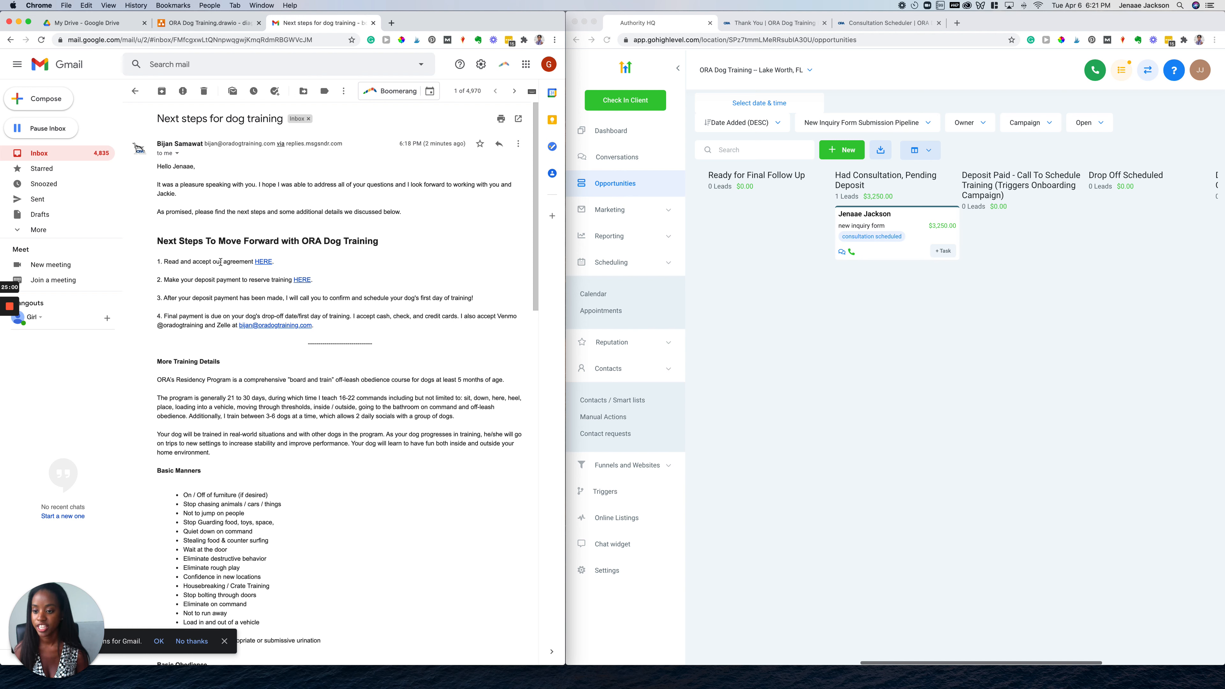
right_click(263, 262)
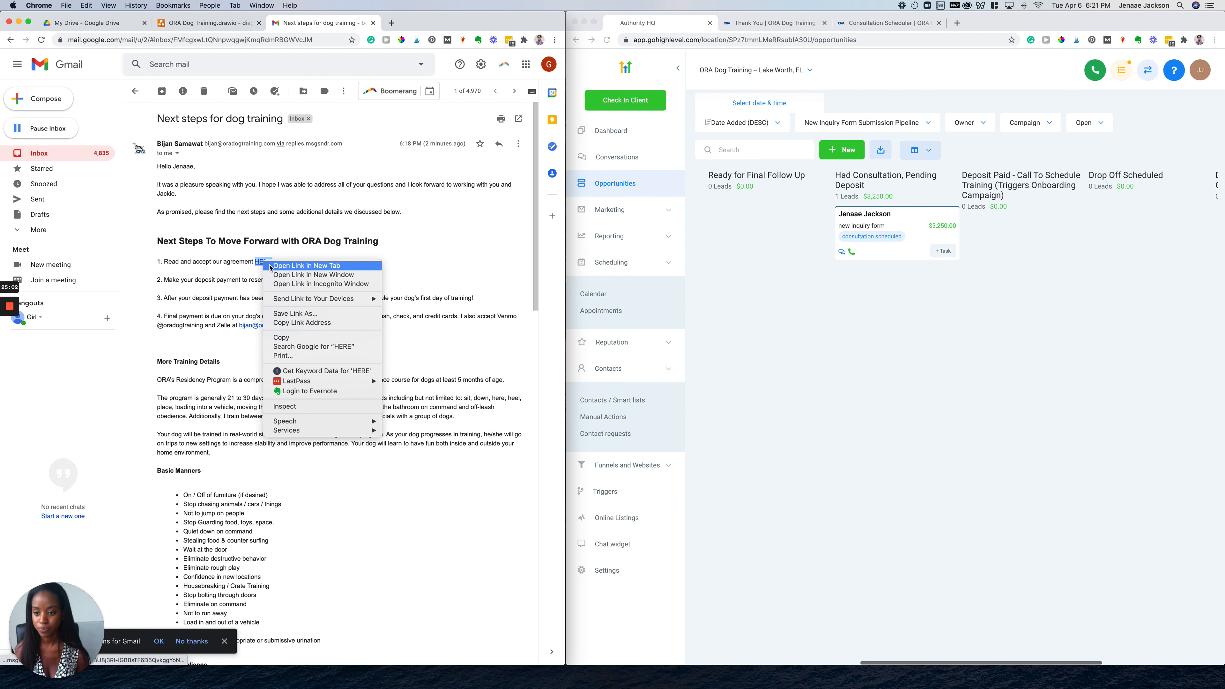
left_click(307, 265)
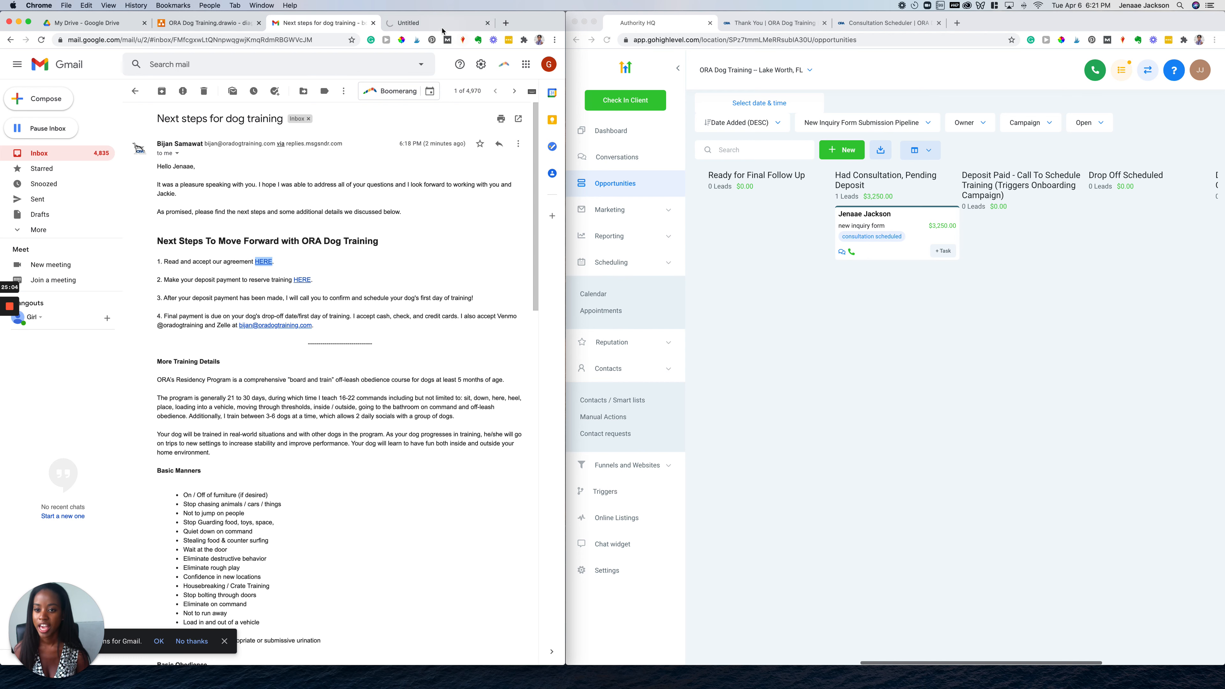
left_click(442, 25)
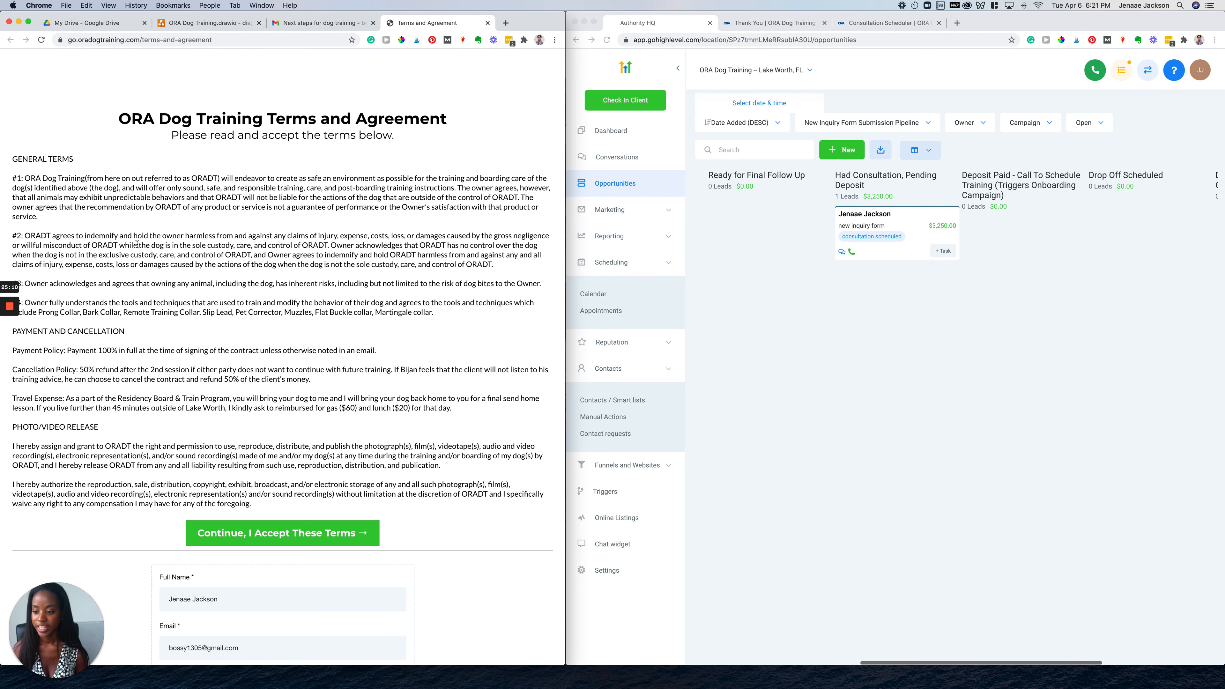
scroll(137, 244, "down", 5)
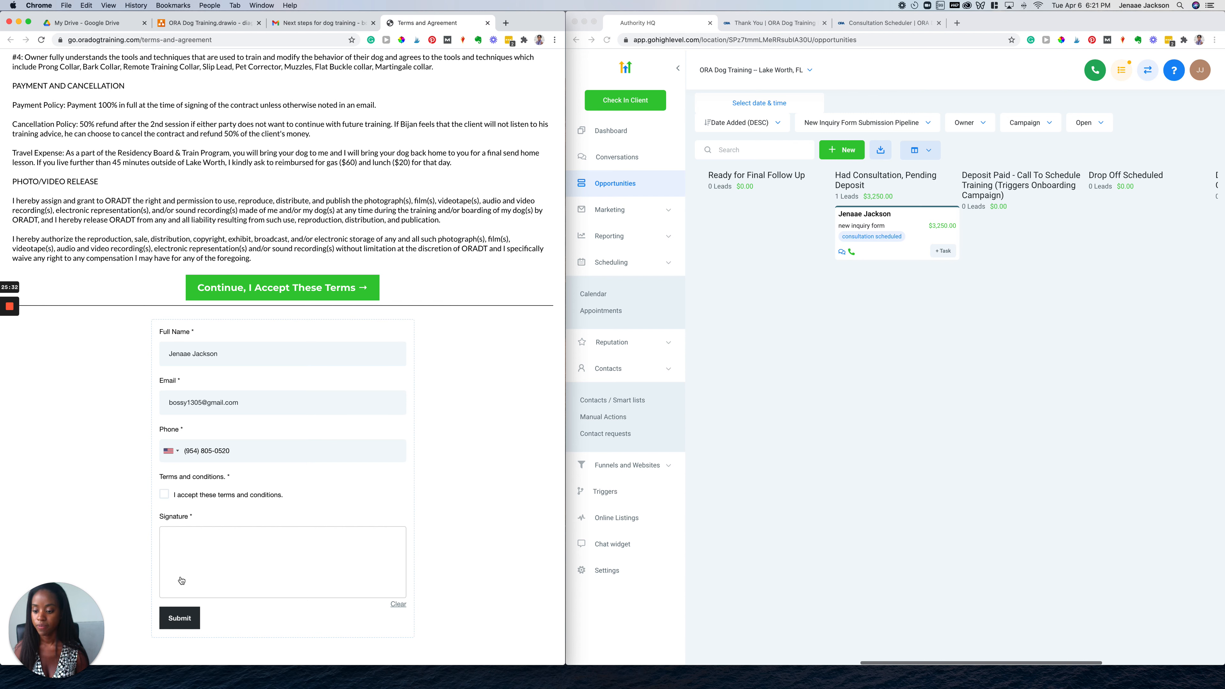
left_click(191, 568)
mouse_move(191, 567)
left_mouse_down()
mouse_move(213, 548)
mouse_move(212, 603)
mouse_move(199, 594)
mouse_move(231, 575)
mouse_move(226, 554)
mouse_move(235, 594)
mouse_move(294, 563)
mouse_move(385, 565)
left_mouse_up()
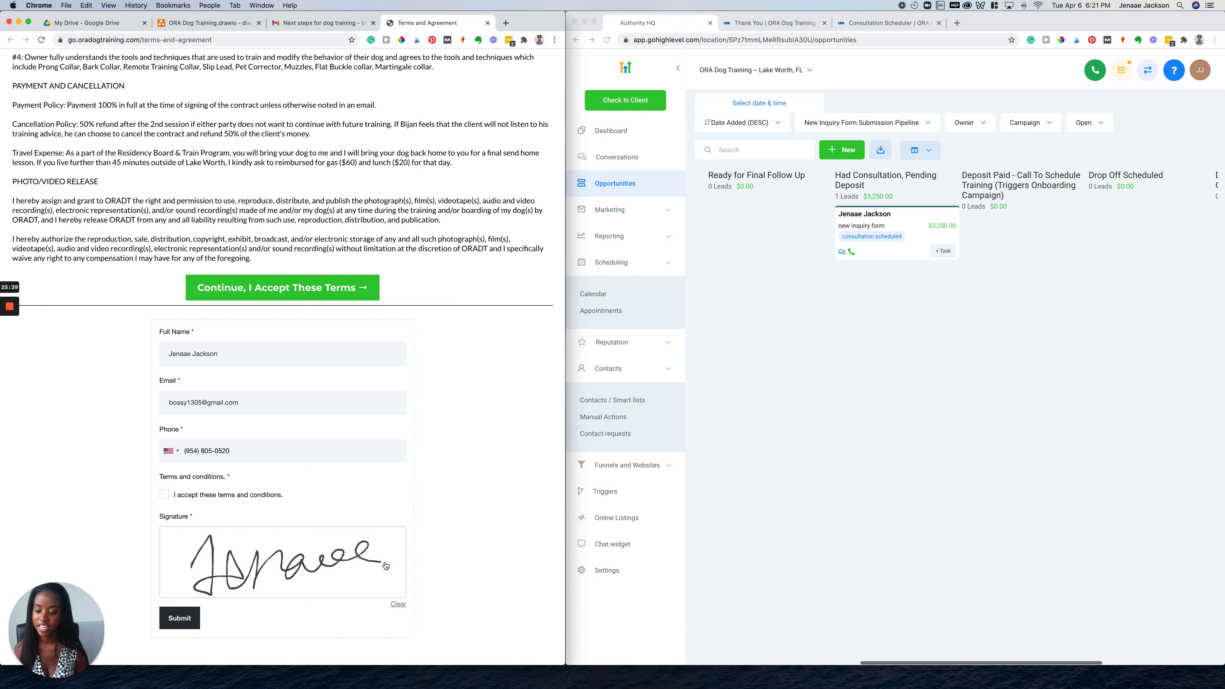
left_click(398, 604)
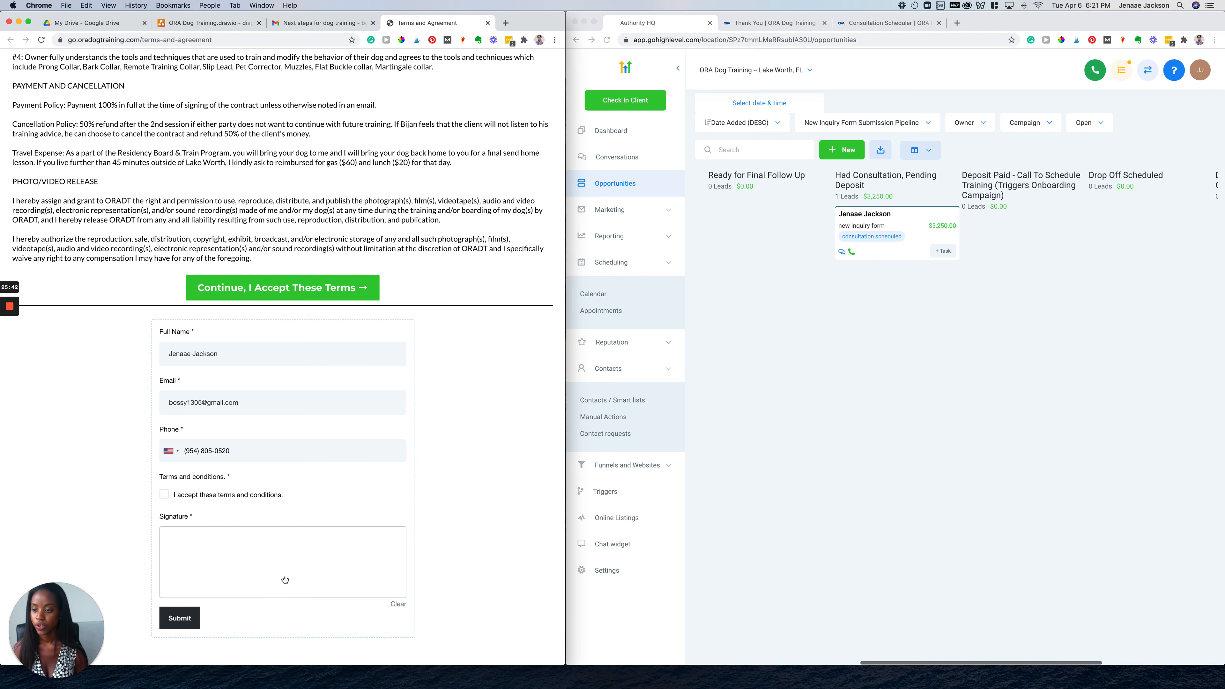
scroll(281, 578, "up", 5)
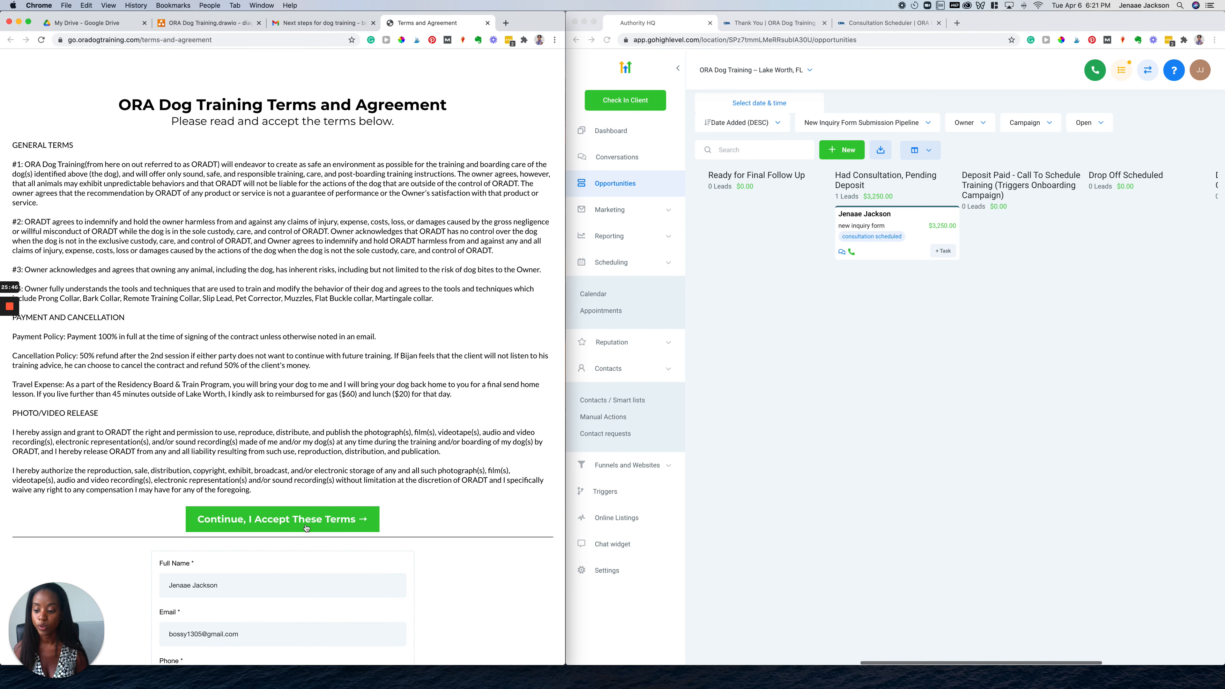
Draw a handwritten signature in the Terms and Agreement form's Signature box
left_click(305, 527)
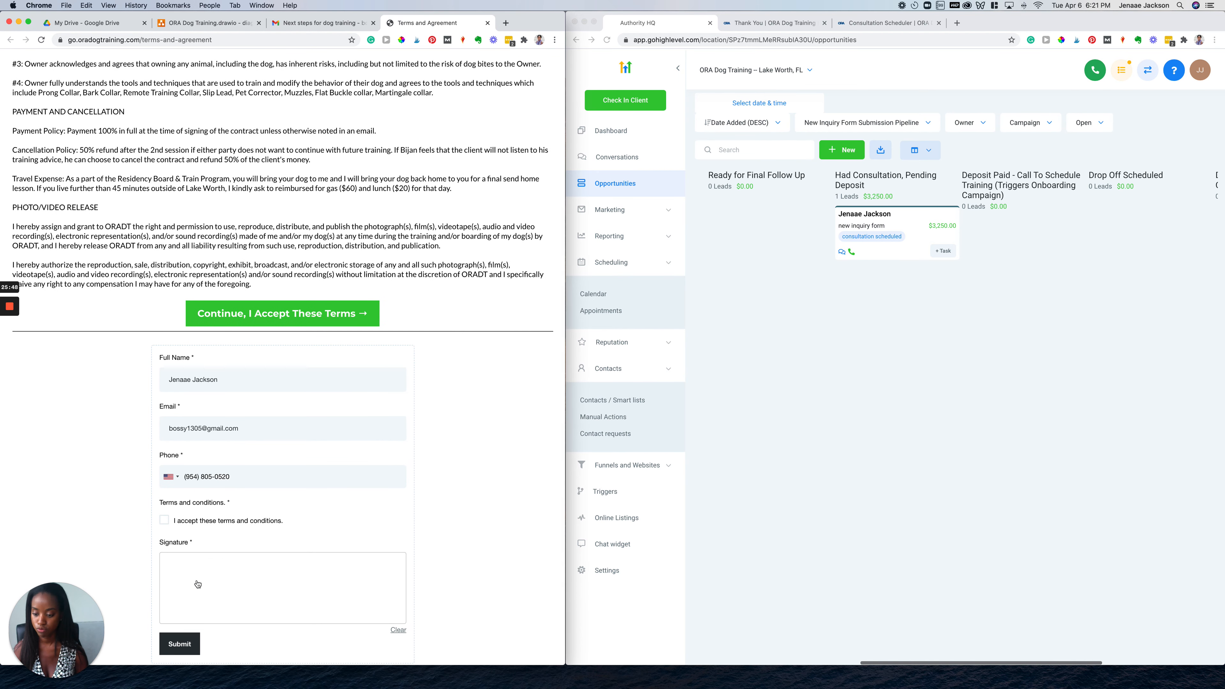
mouse_move(197, 584)
left_mouse_down()
mouse_move(201, 616)
mouse_move(219, 598)
left_mouse_up()
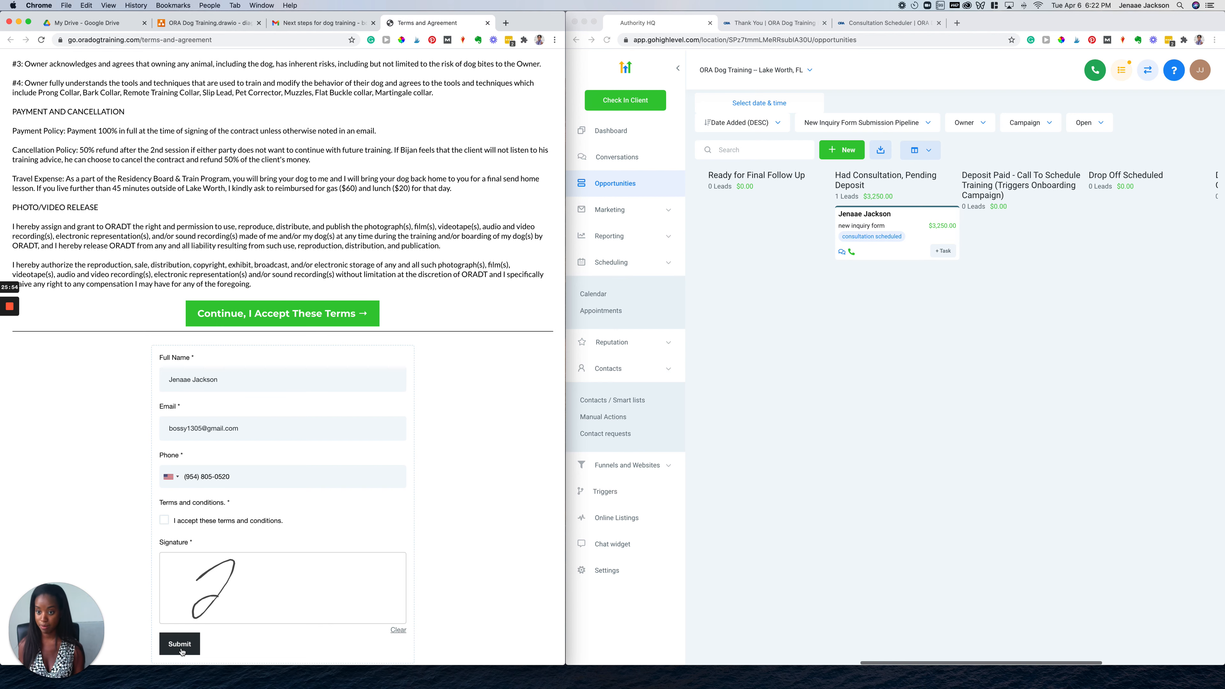
scroll(250, 458, "up", 5)
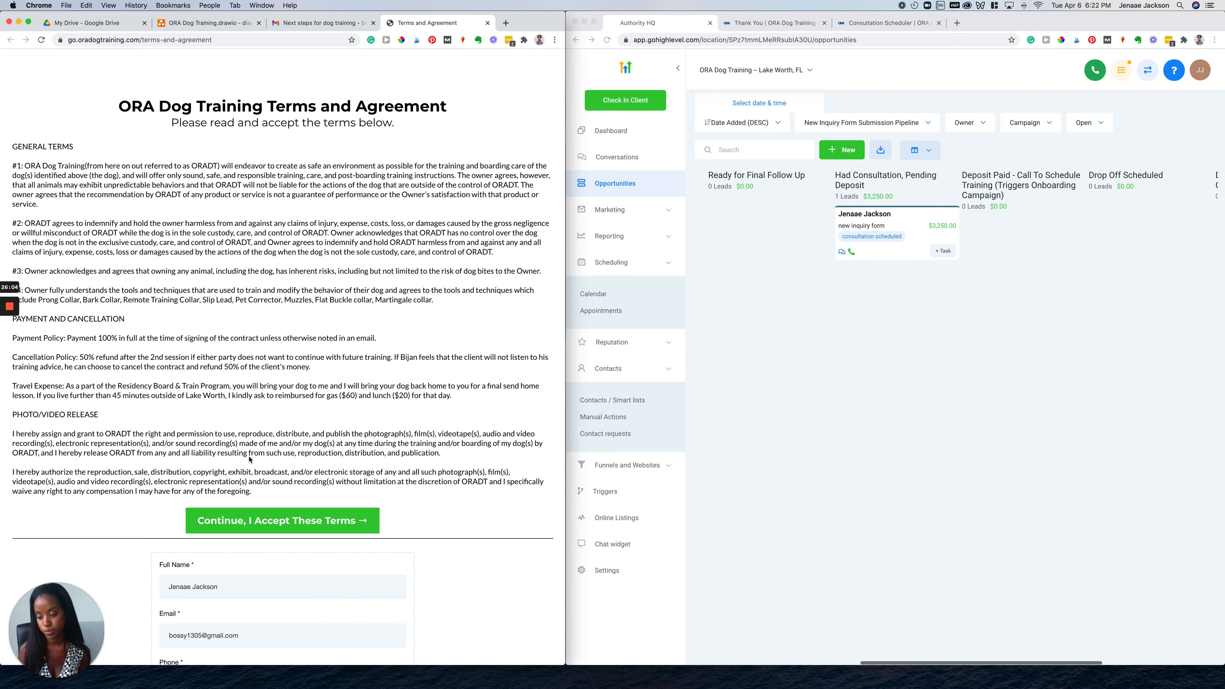
scroll(252, 485, "down", 5)
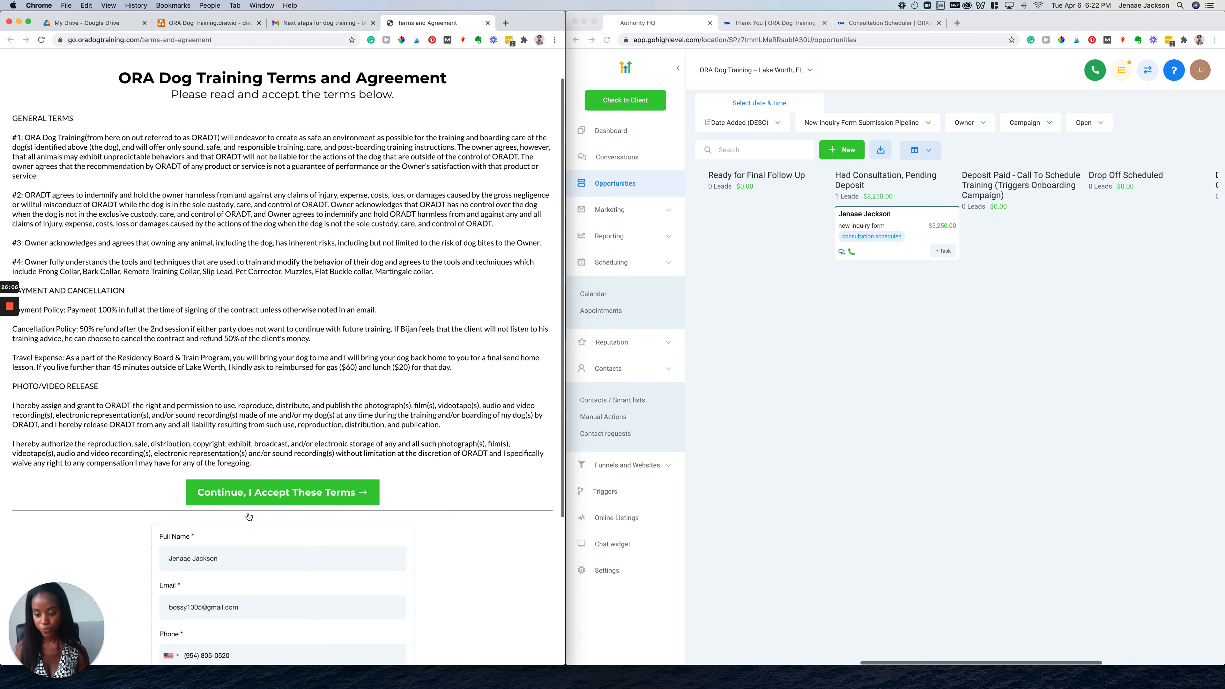
scroll(302, 388, "down", 1)
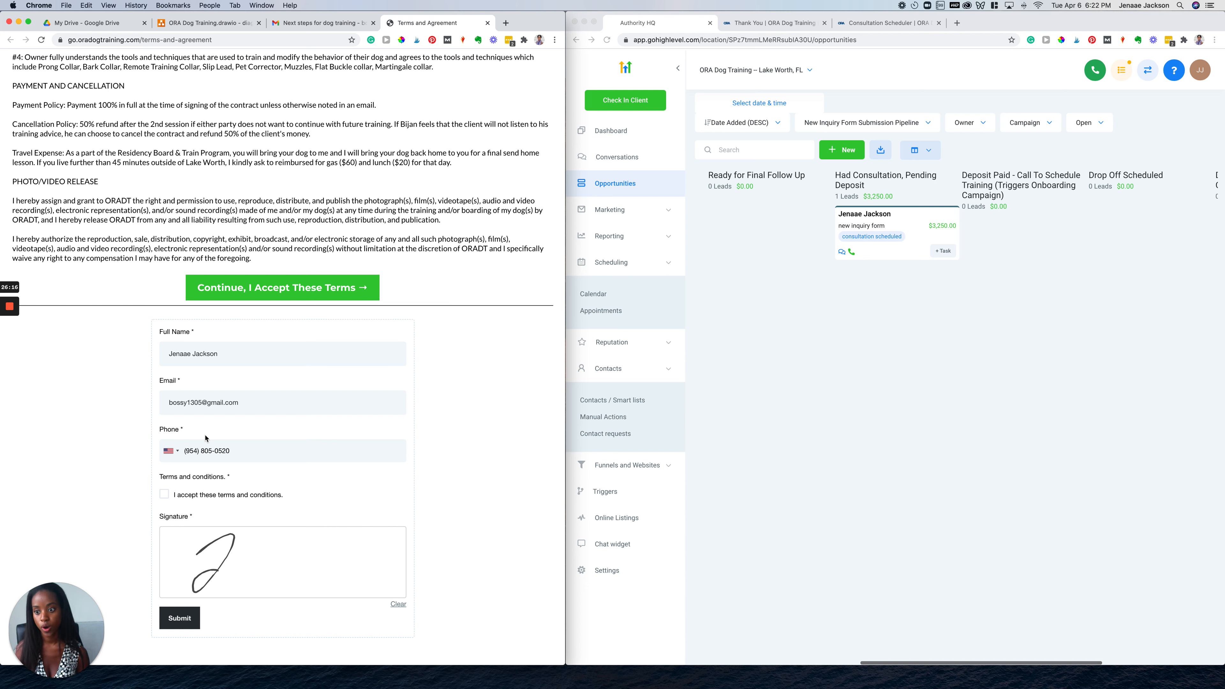
Accept the terms, then replace the deposit page's email field with a different email address
left_click(282, 284)
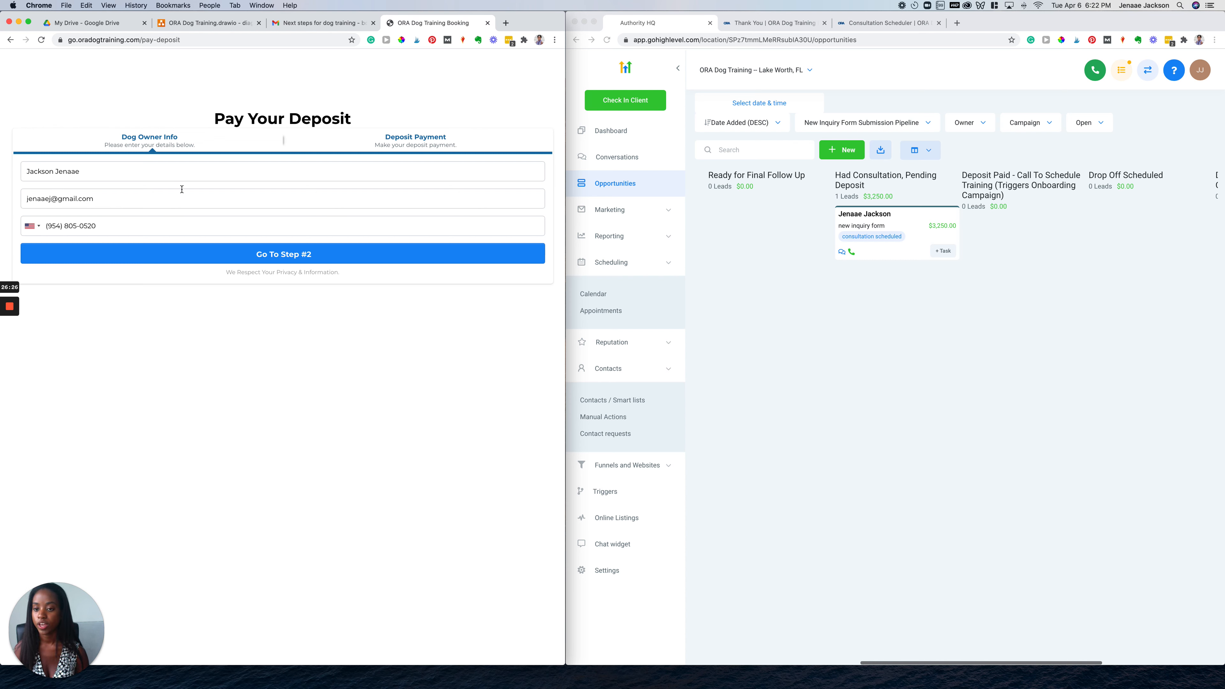
triple_click(171, 195)
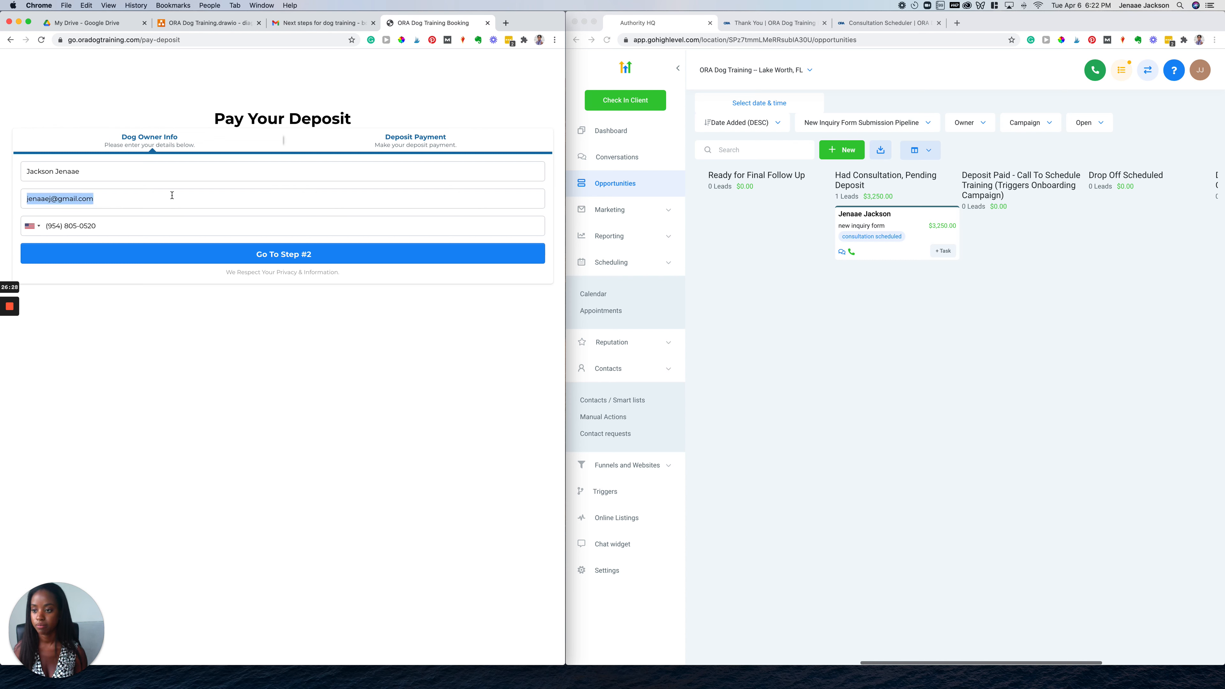
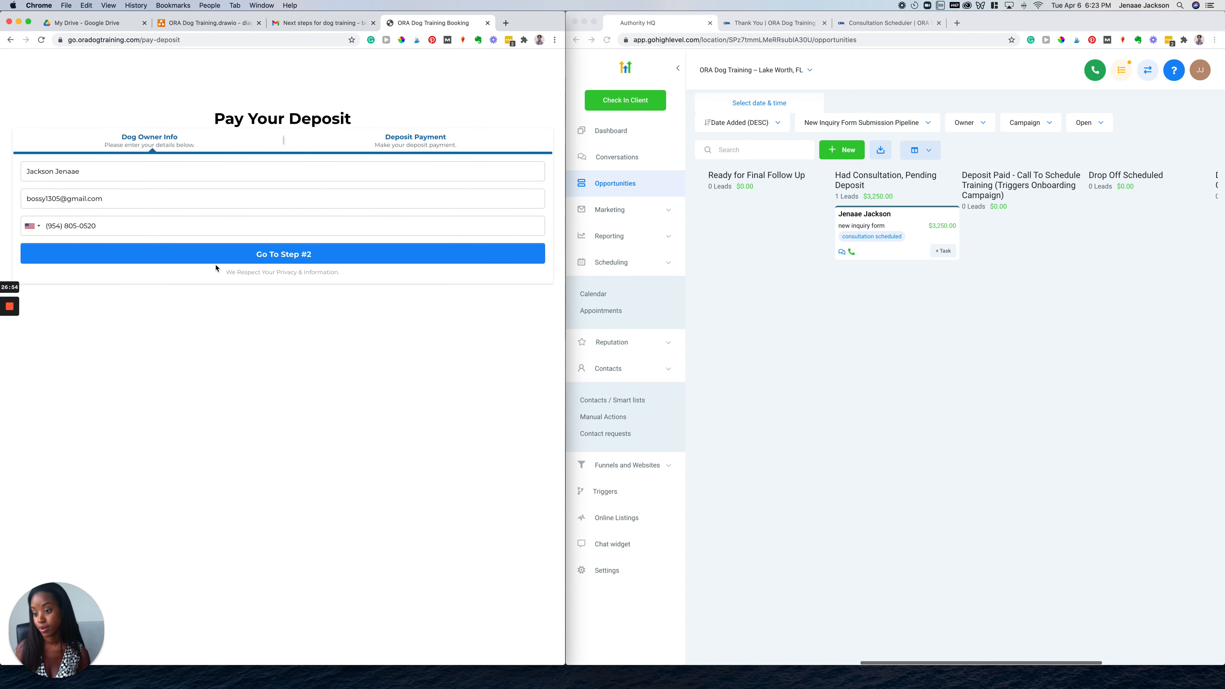
Submit the owner details, return to the Gmail inbox, and bring up the ORA Dog Training.drawio diagram
left_click(321, 255)
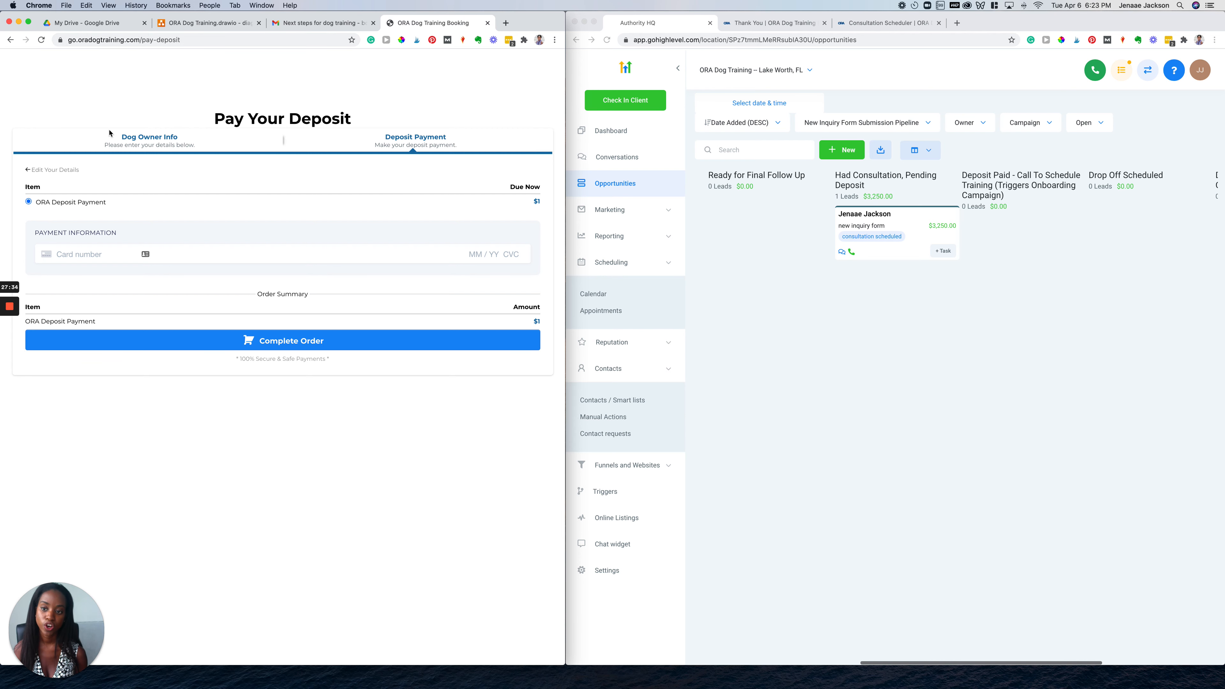
left_click(320, 29)
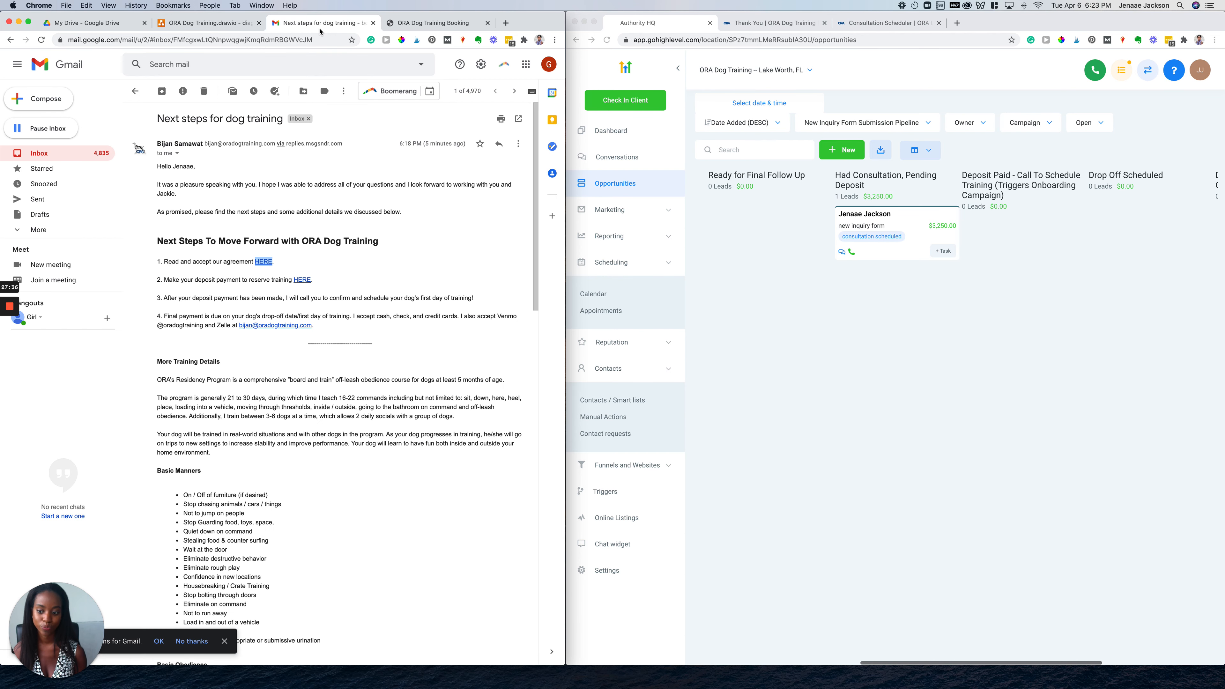
scroll(259, 390, "down", 1)
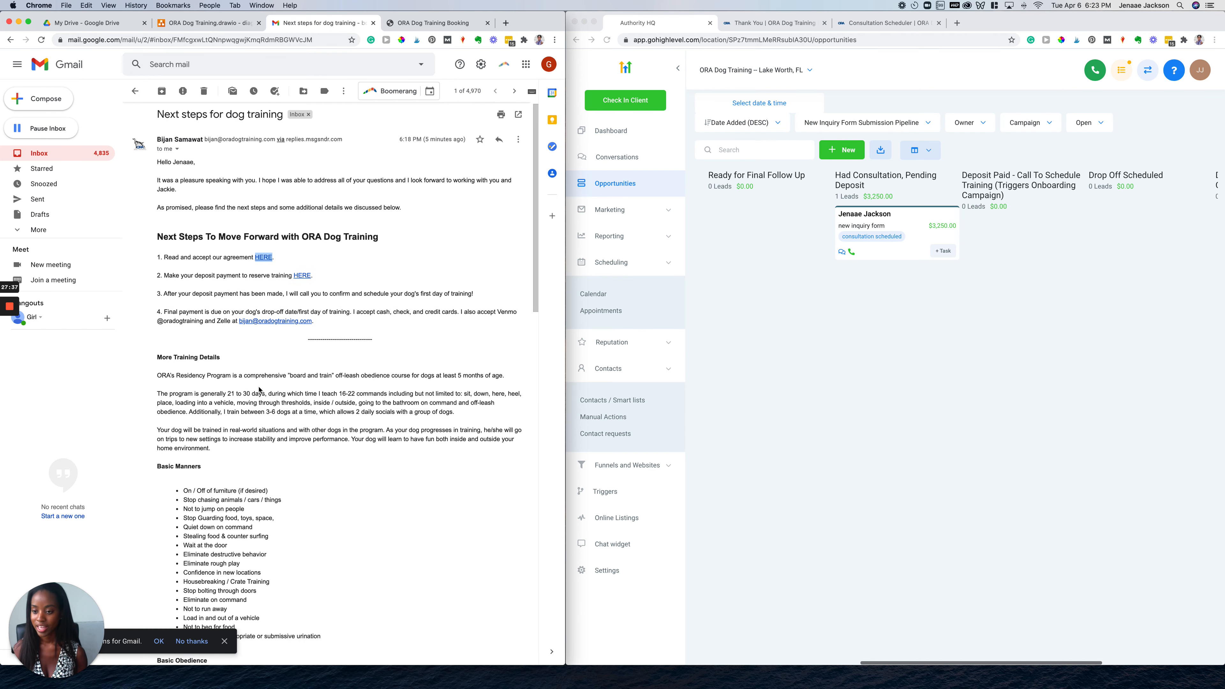
left_click(81, 155)
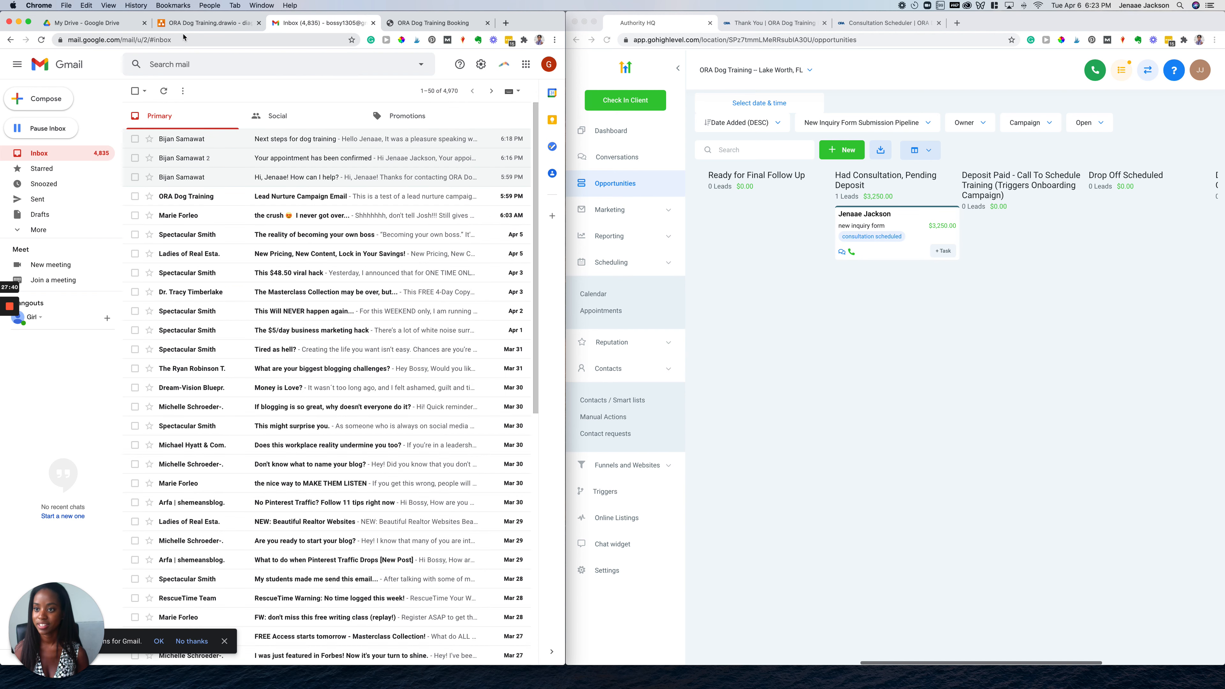
left_click(193, 22)
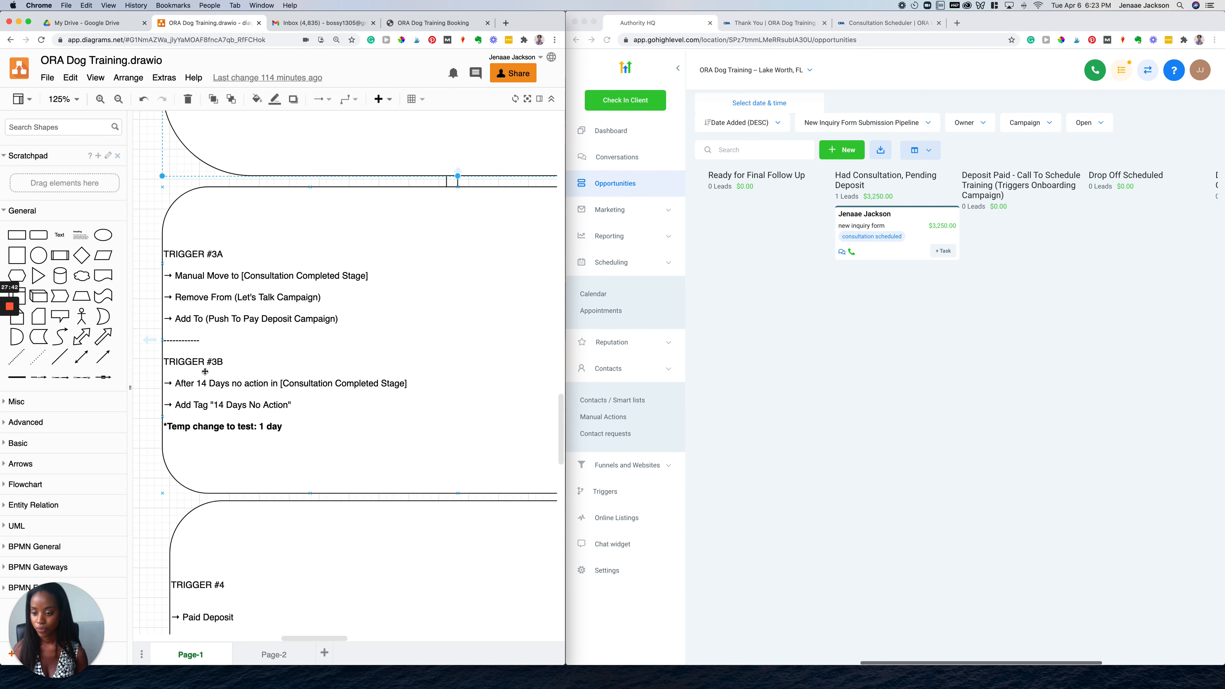
scroll(205, 371, "down", 4)
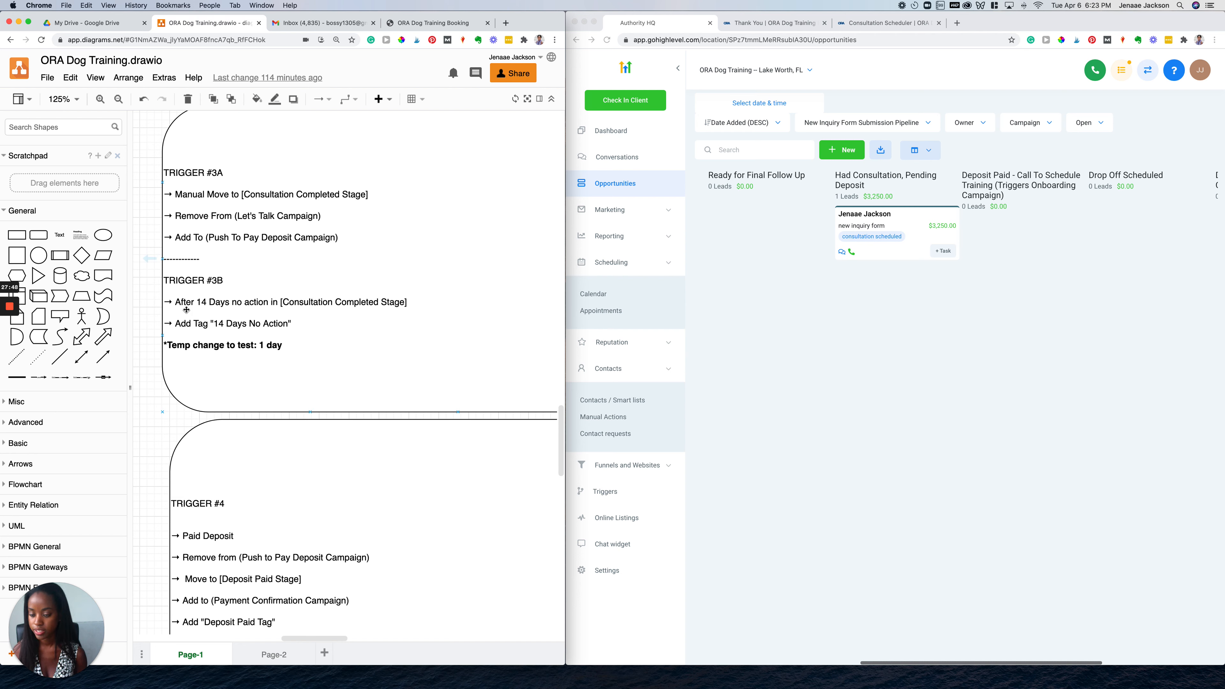
scroll(186, 310, "down", 10)
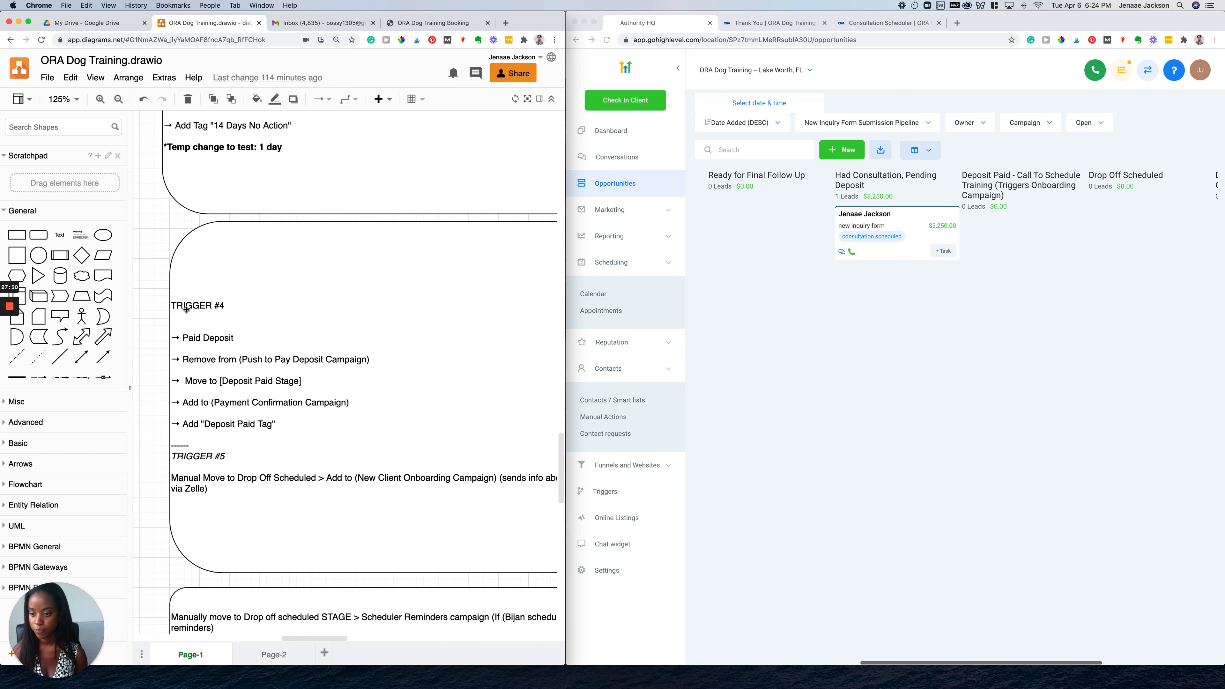
scroll(182, 395, "down", 2)
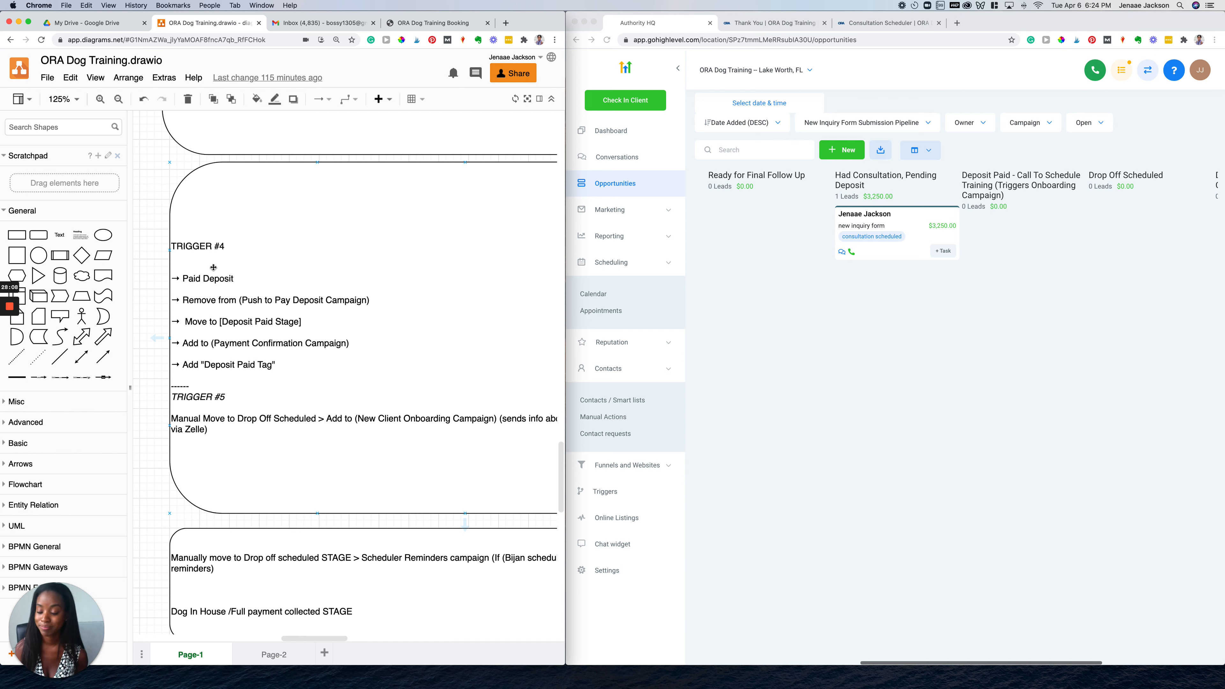
left_click(197, 245)
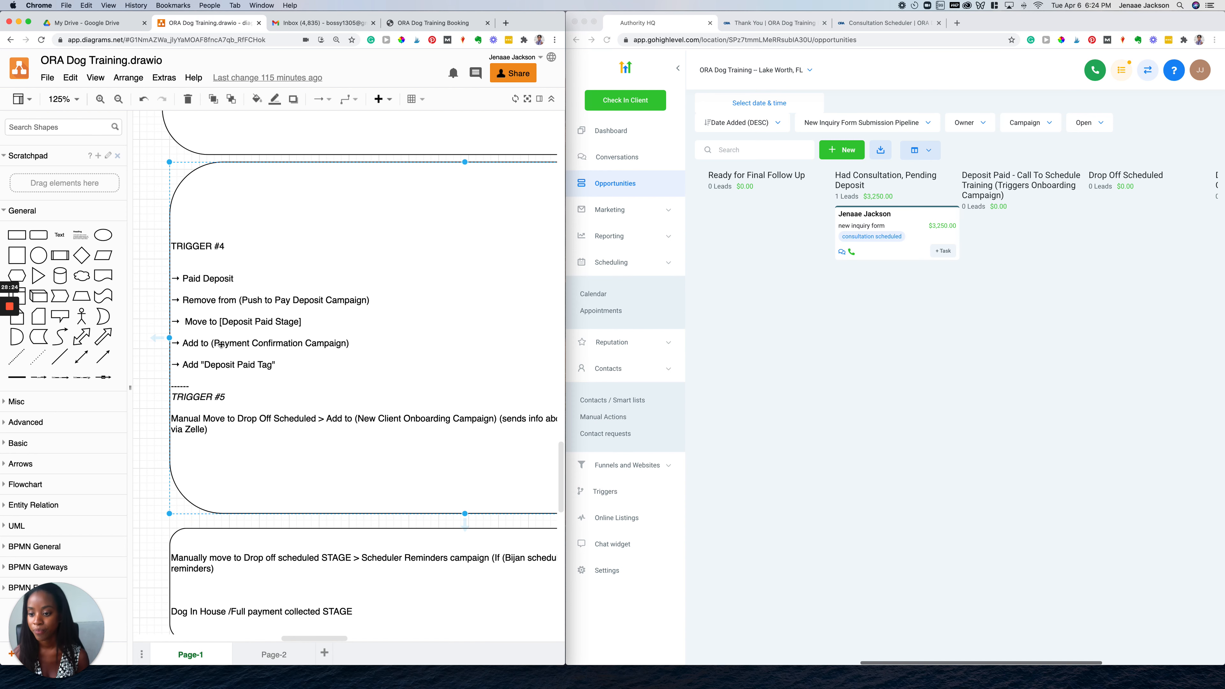
scroll(937, 288, "right", 2)
Drag the test lead from Had Consultation, Pending Deposit to Deposit Paid, then check the trigger diagram
scroll(936, 288, "right", 2)
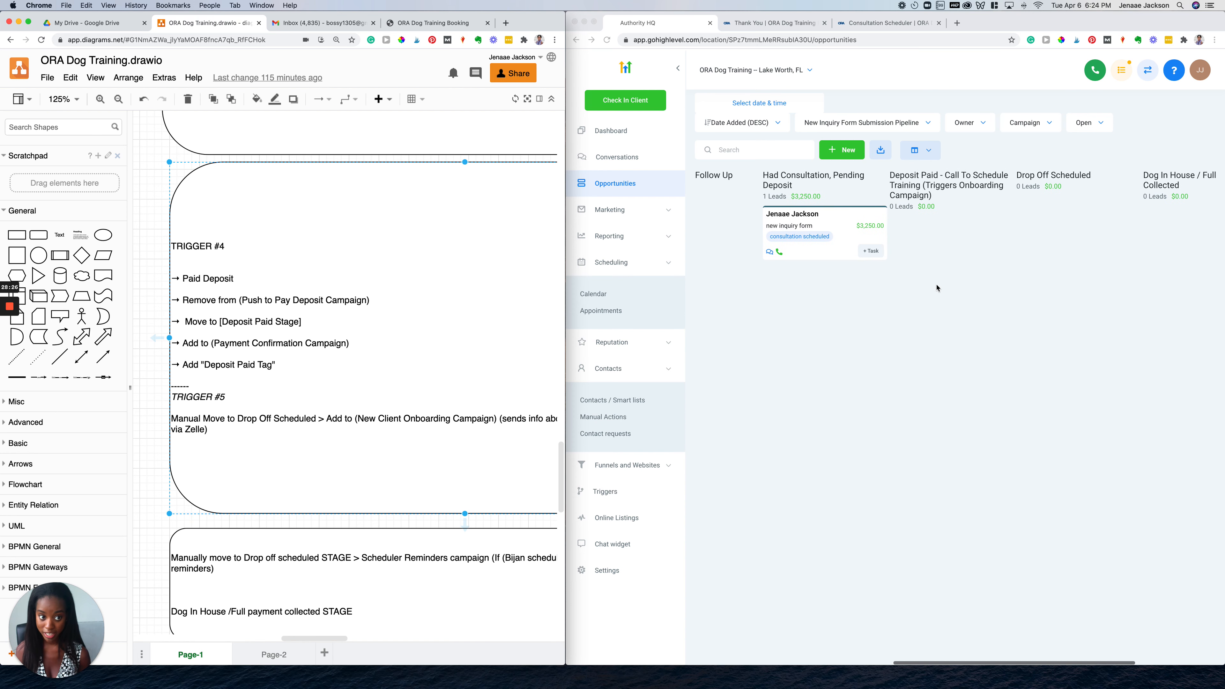
left_click(874, 236)
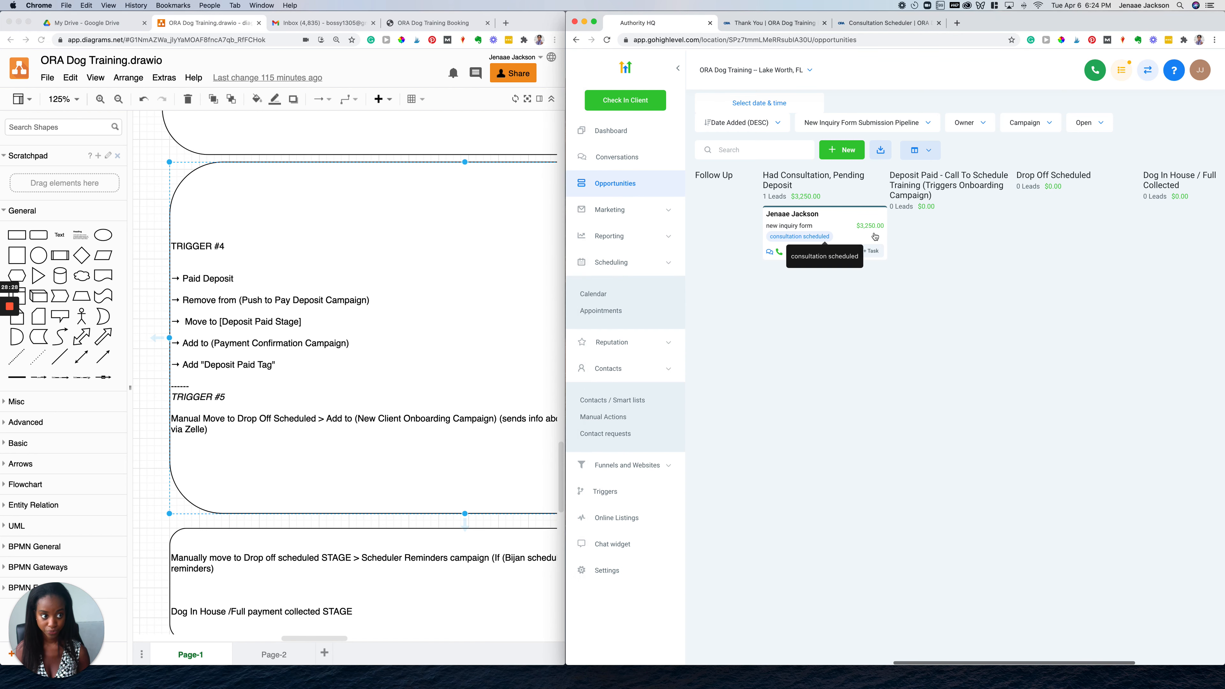
scroll(875, 236, "right", 2)
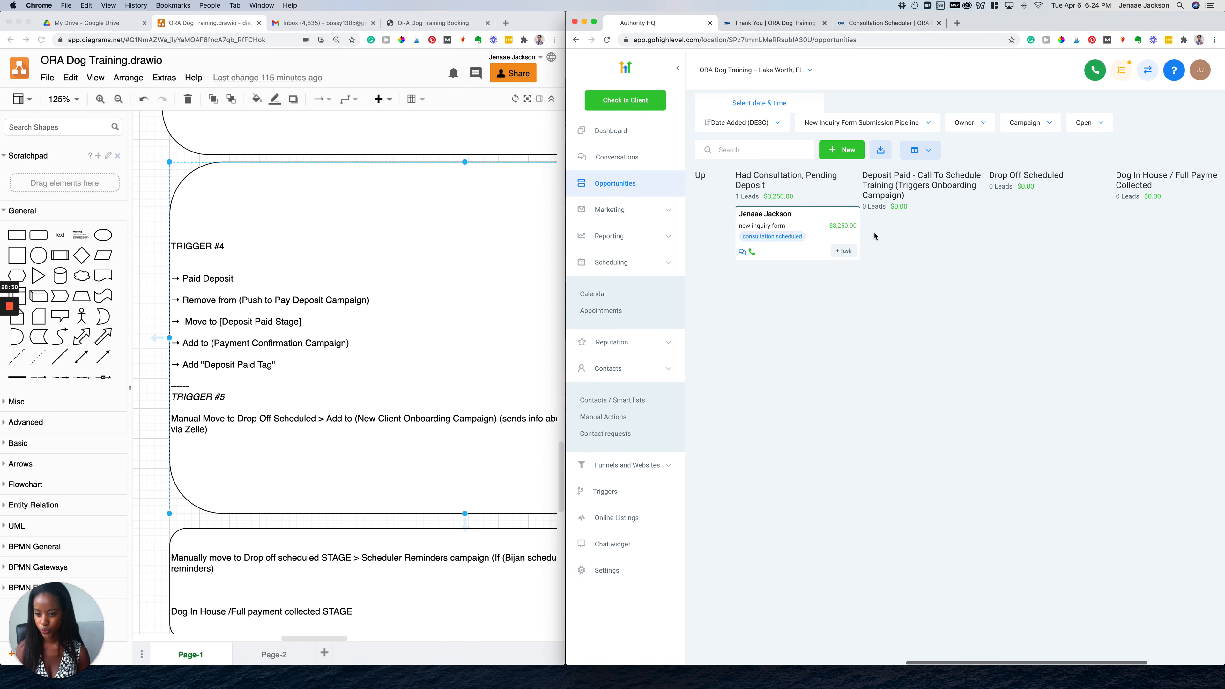
scroll(874, 237, "right", 2)
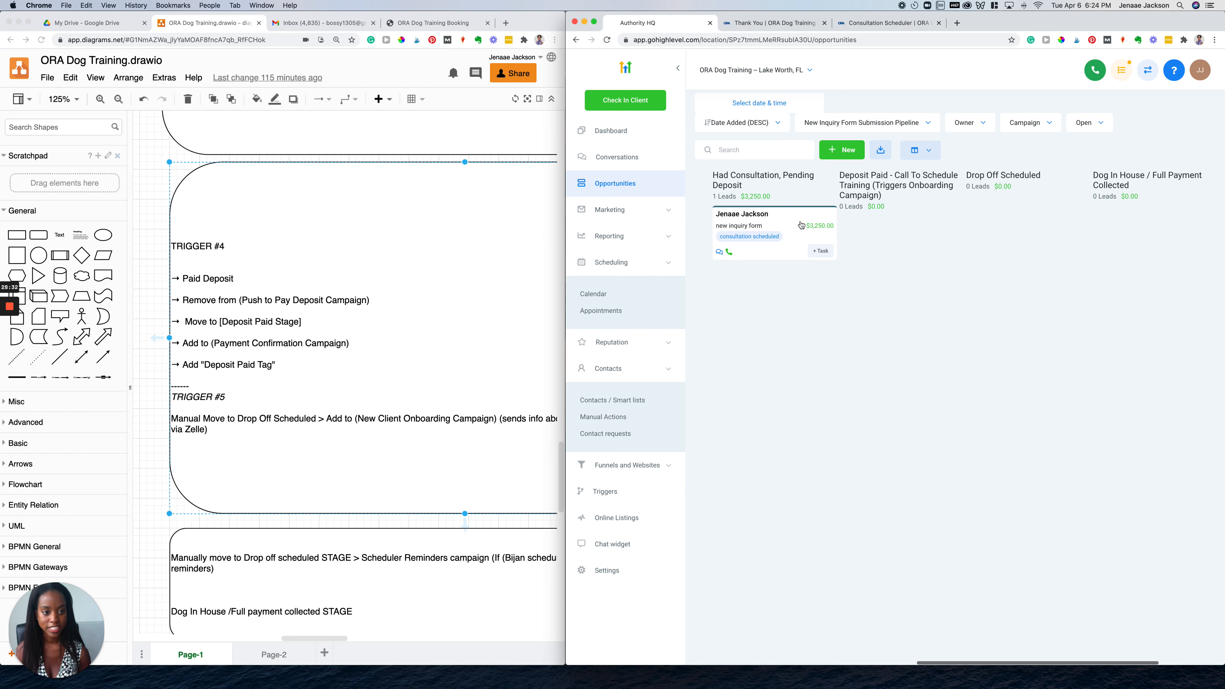
left_click_drag(801, 225, 921, 226)
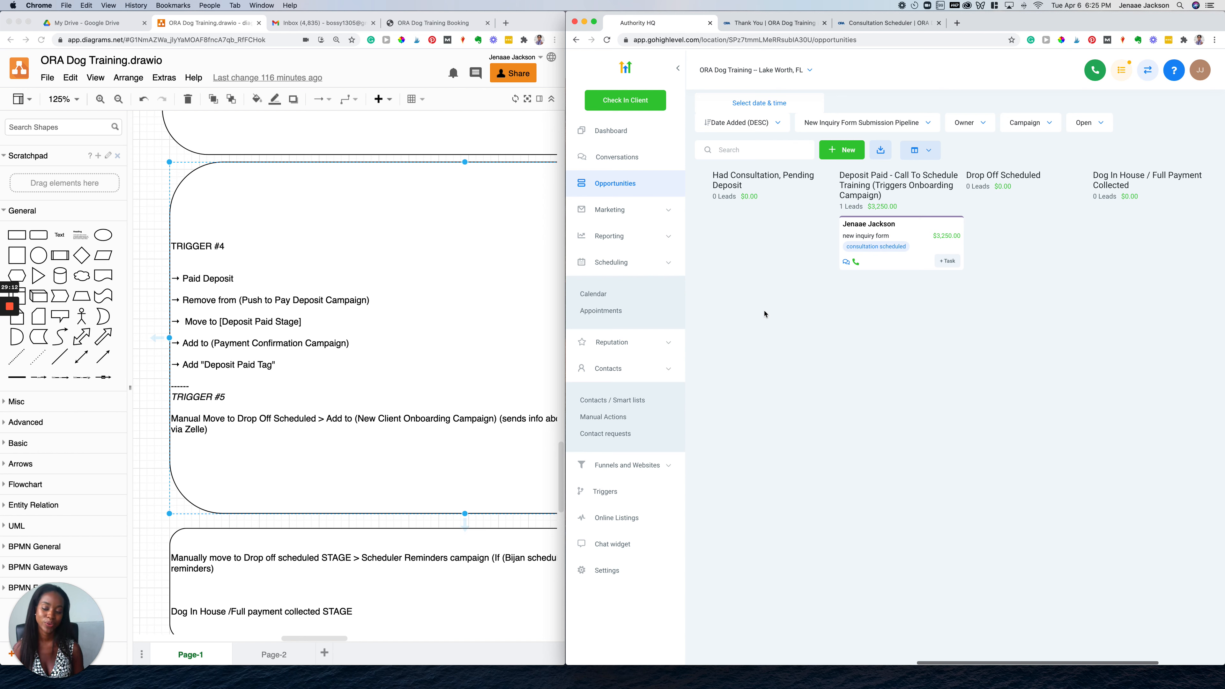
left_click(229, 413)
scroll(229, 414, "down", 3)
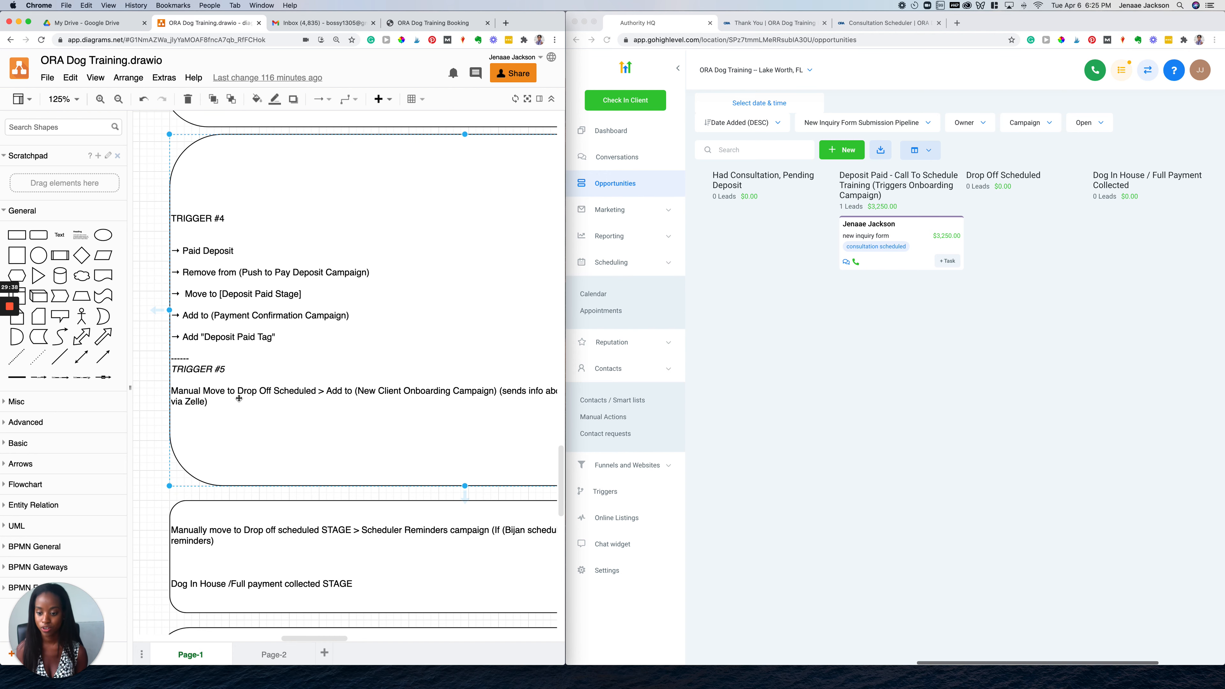
Drag the $3,250.00 test lead to Drop Off Scheduled, then on to Dog In House / Full Payment Collected
scroll(880, 343, "right", 3)
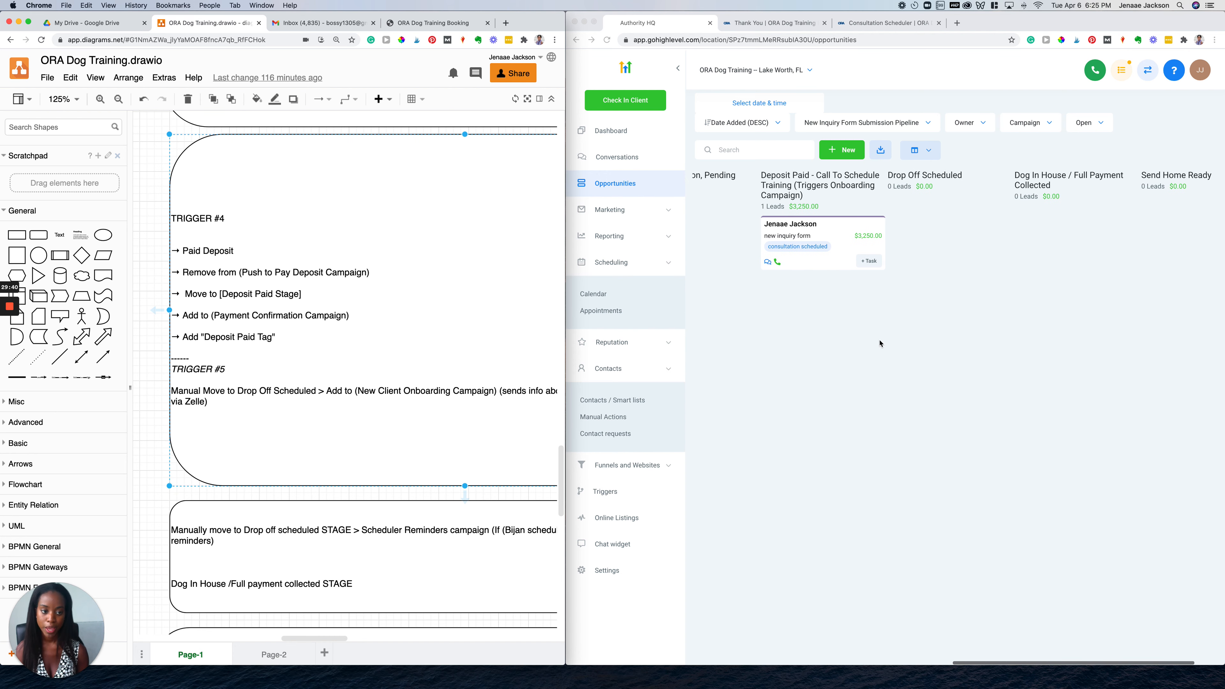
left_click(889, 229)
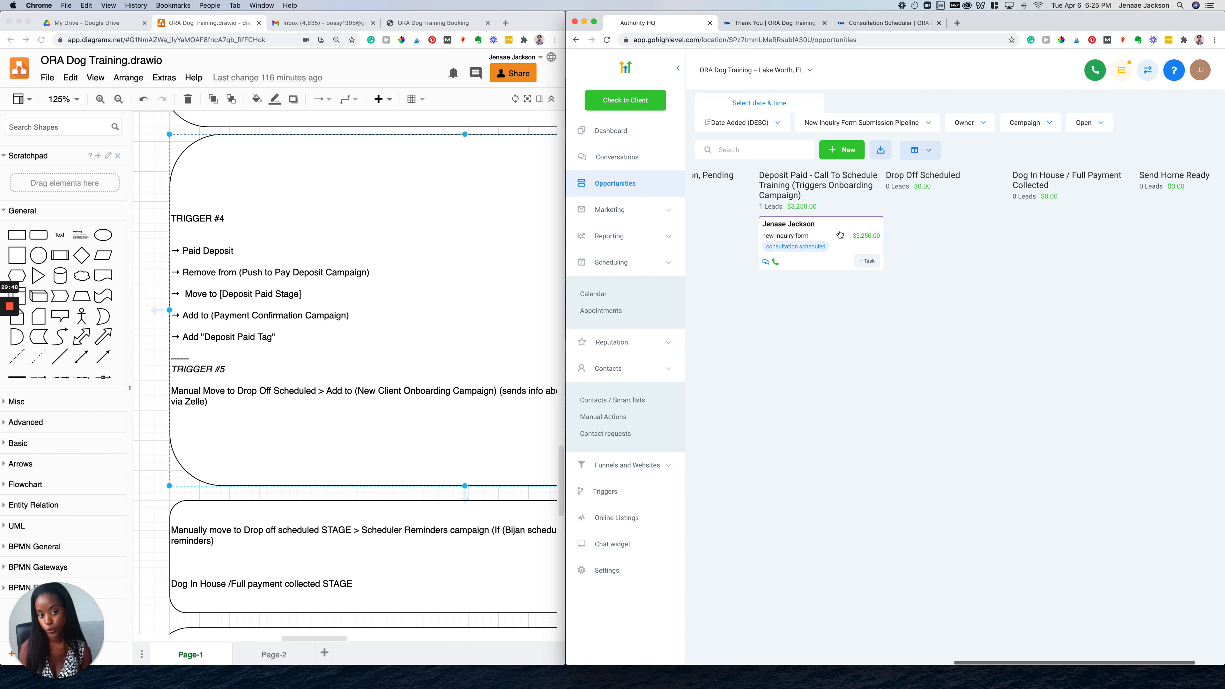
left_click_drag(839, 234, 956, 225)
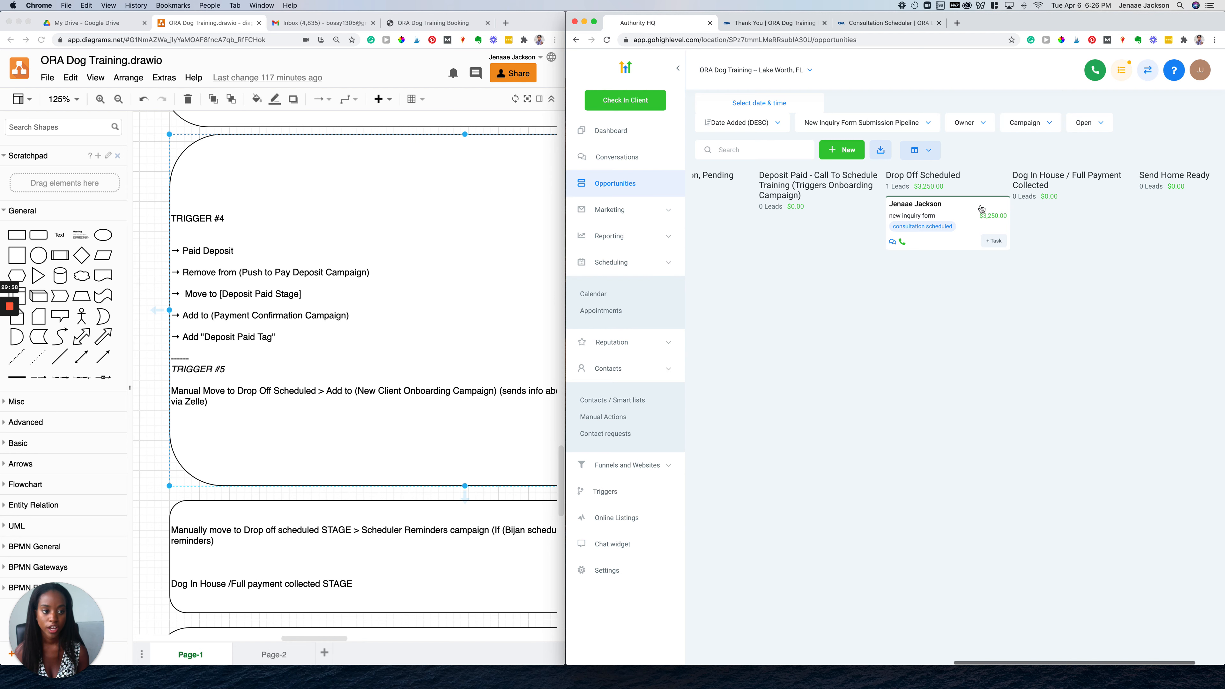
scroll(981, 208, "right", 3)
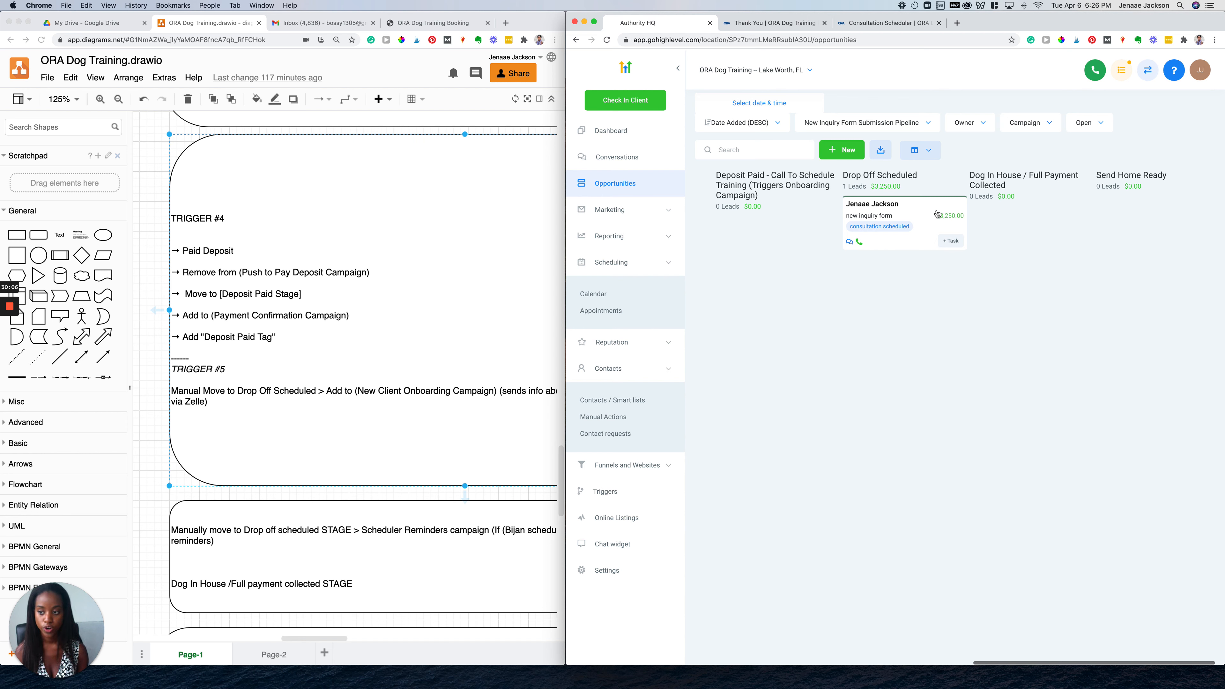
left_click_drag(936, 214, 1050, 213)
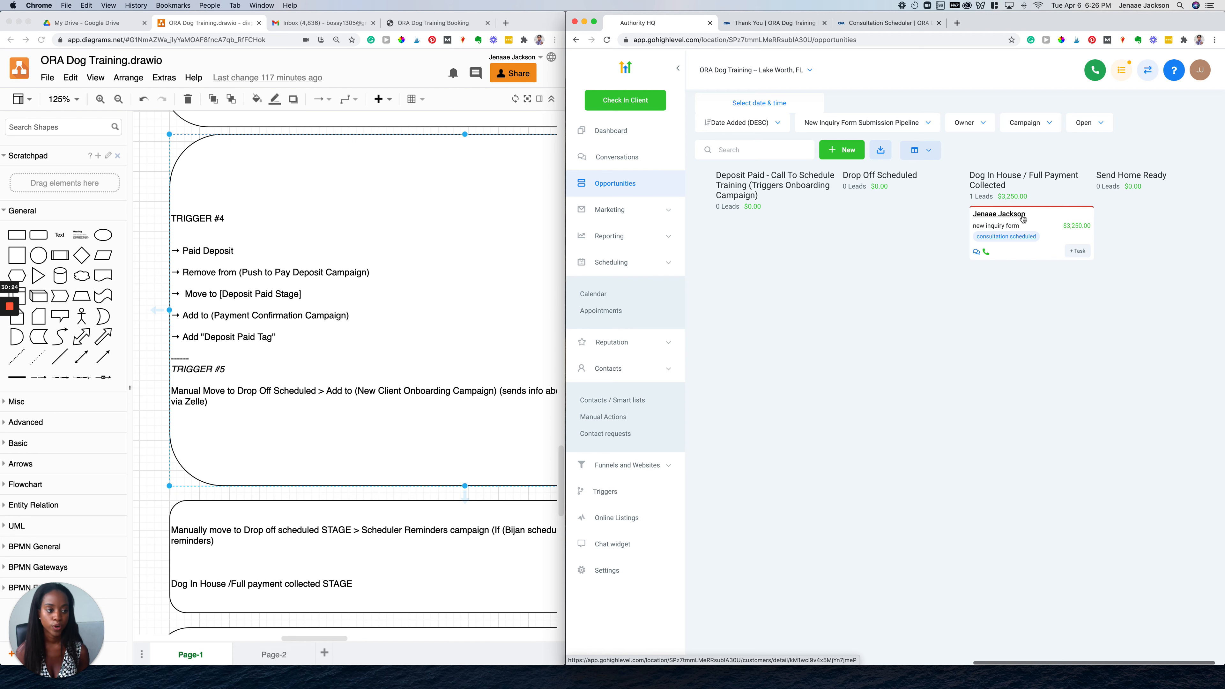
scroll(1022, 219, "right", 1)
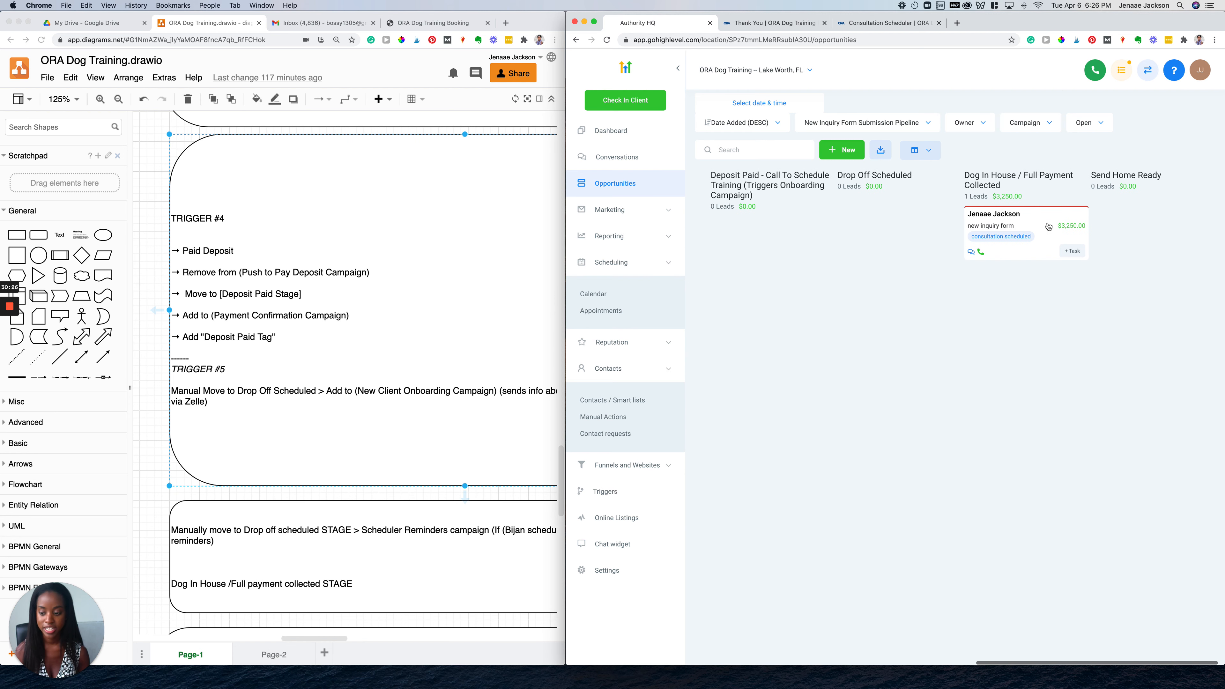
Drag the $3,250.00 test lead card from Dog In House into Send Home Ready
left_click_drag(1048, 226, 1158, 193)
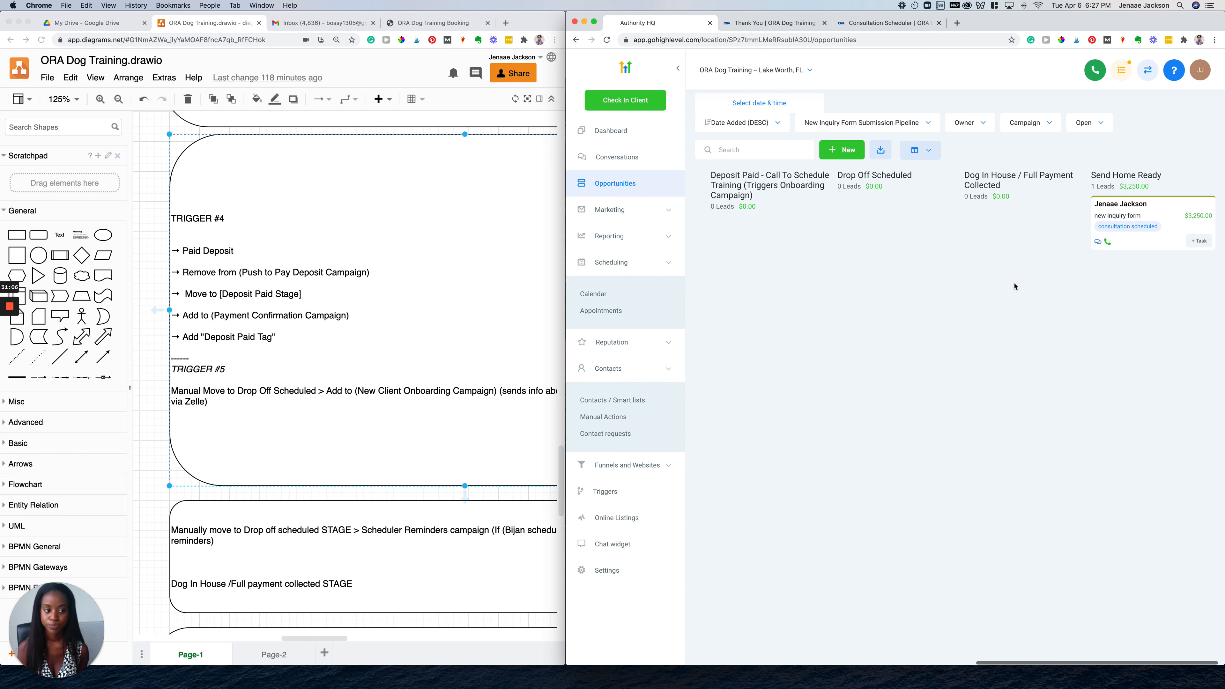
scroll(1014, 286, "left", 10)
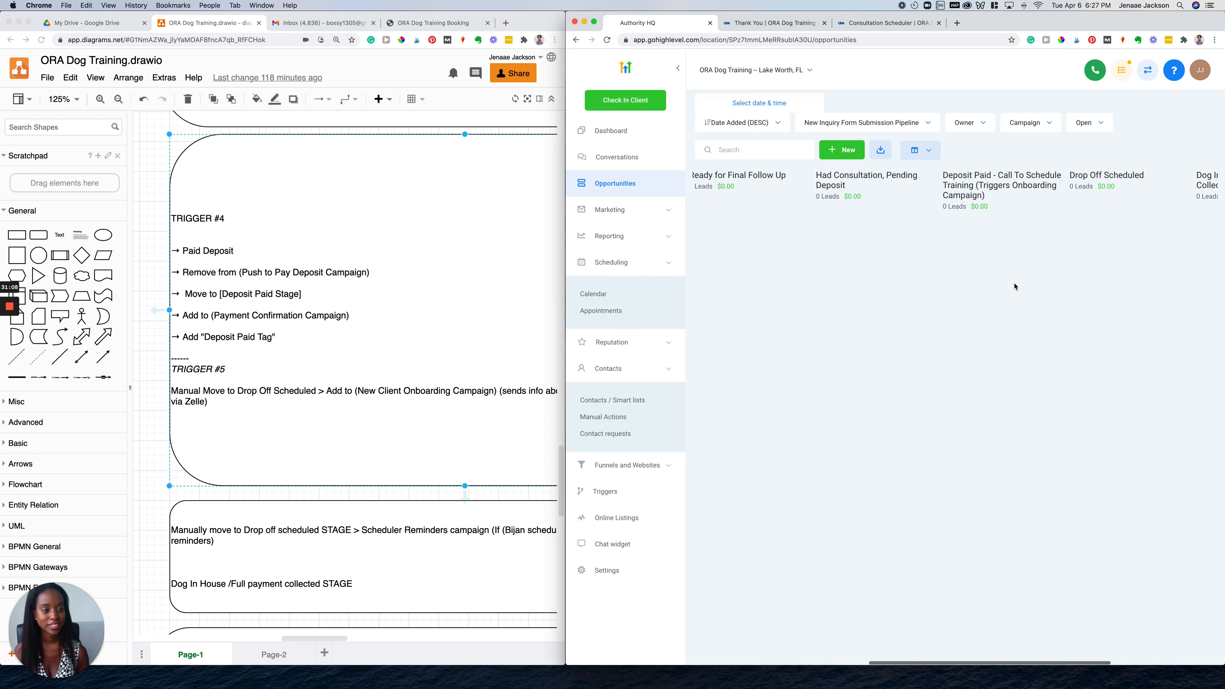
scroll(1014, 286, "left", 1)
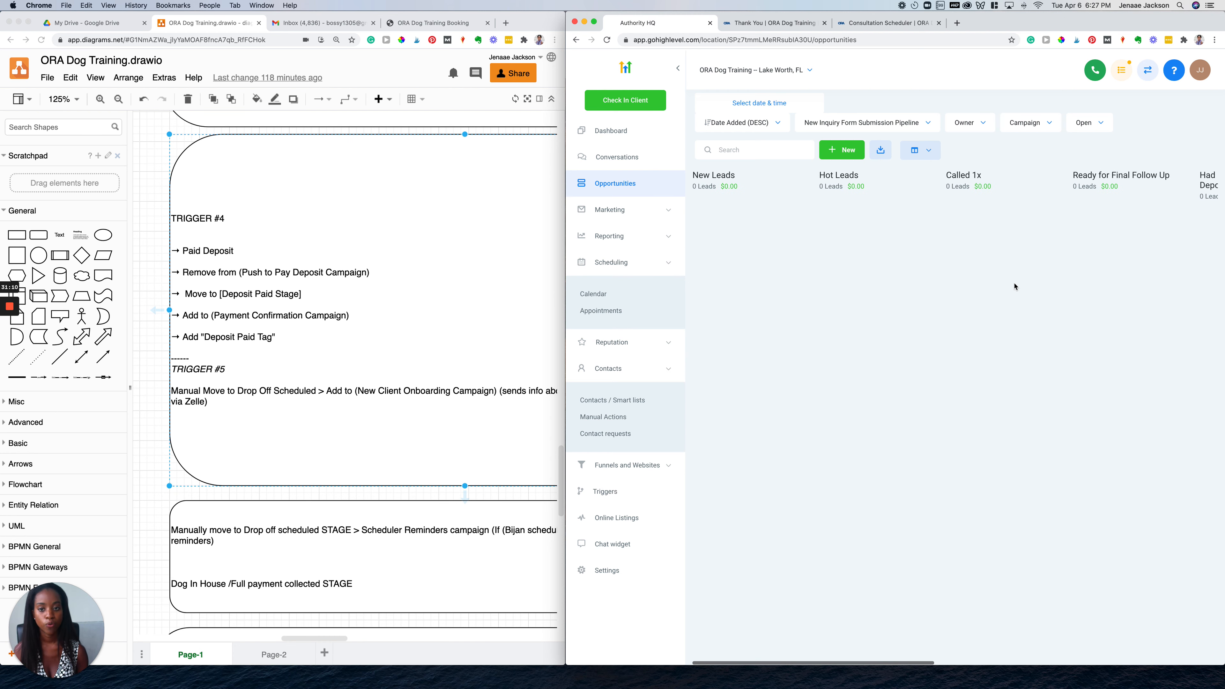